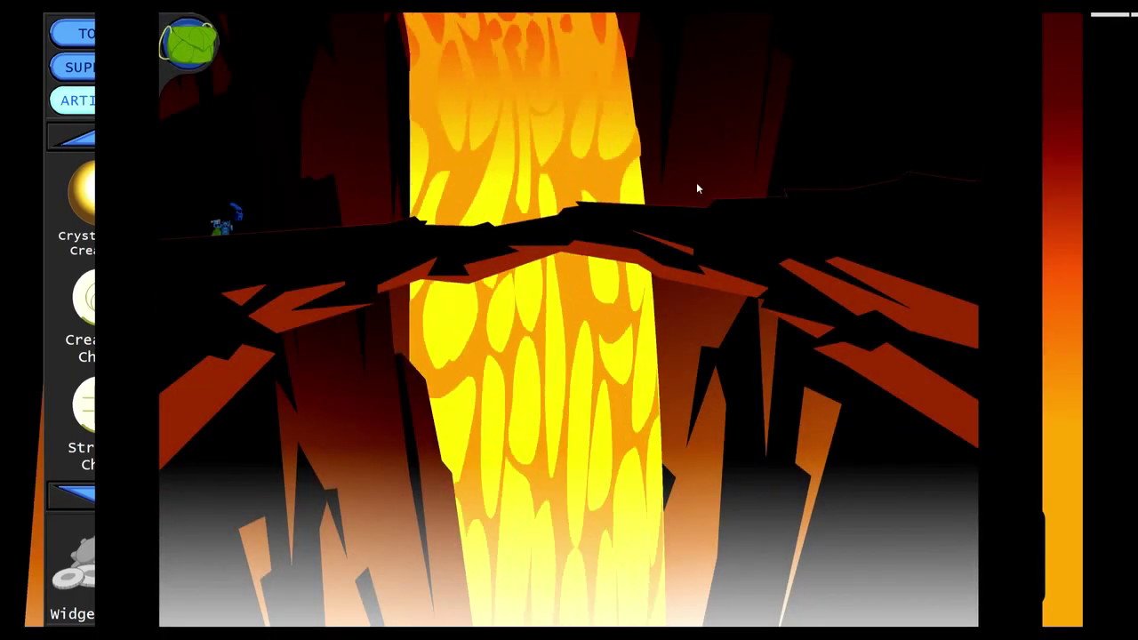
# Walk Hahli right onto the dark rock ledge above the glowing lavafall.
pyautogui.click(871, 147)
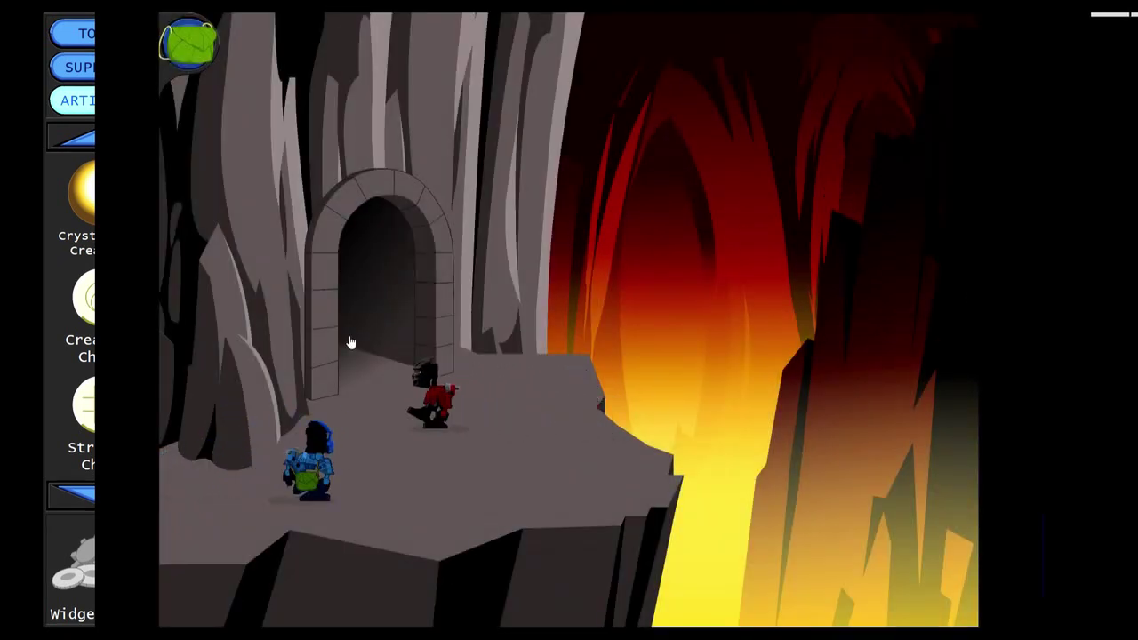
# Walk Hahli through the stone archway, across the courtyard and up the bridge toward Keahi.
pyautogui.click(350, 342)
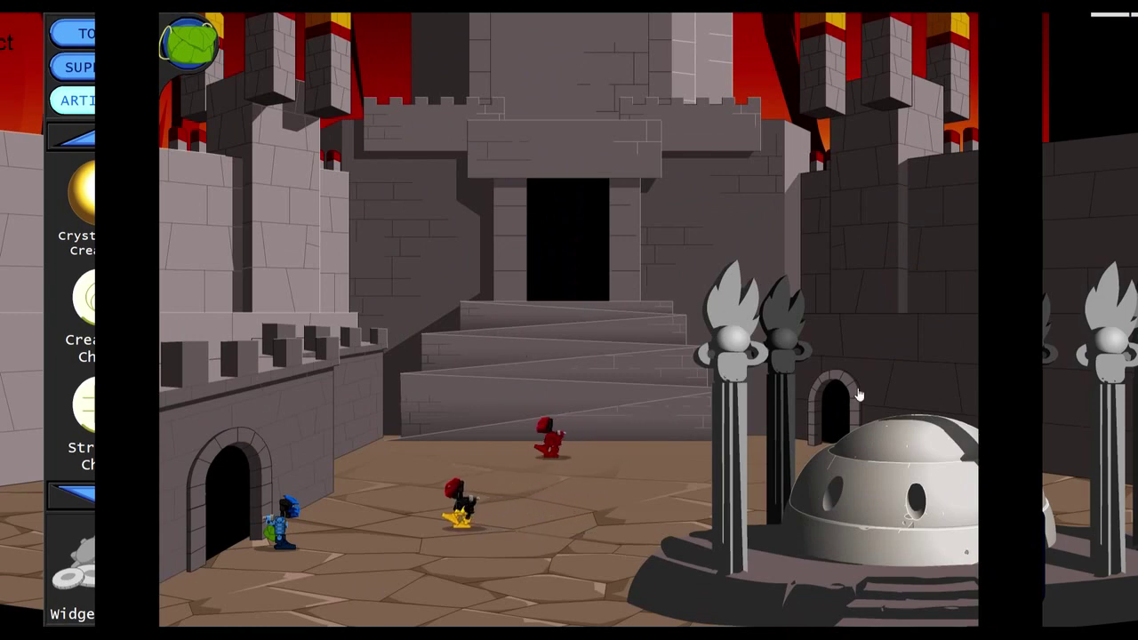
pyautogui.click(557, 495)
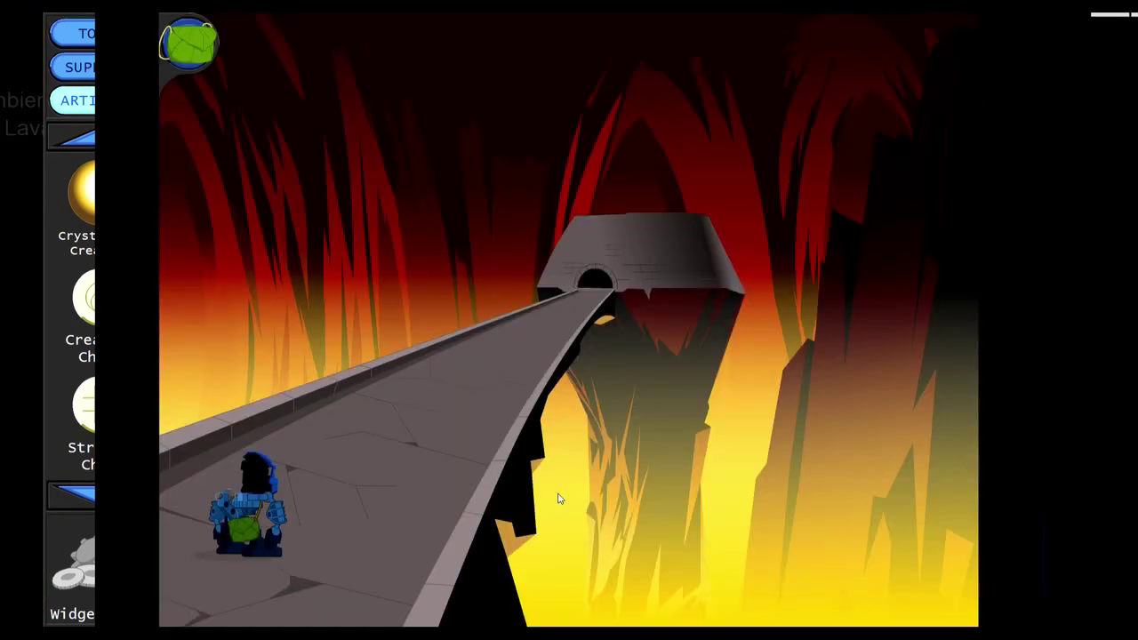
pyautogui.click(573, 286)
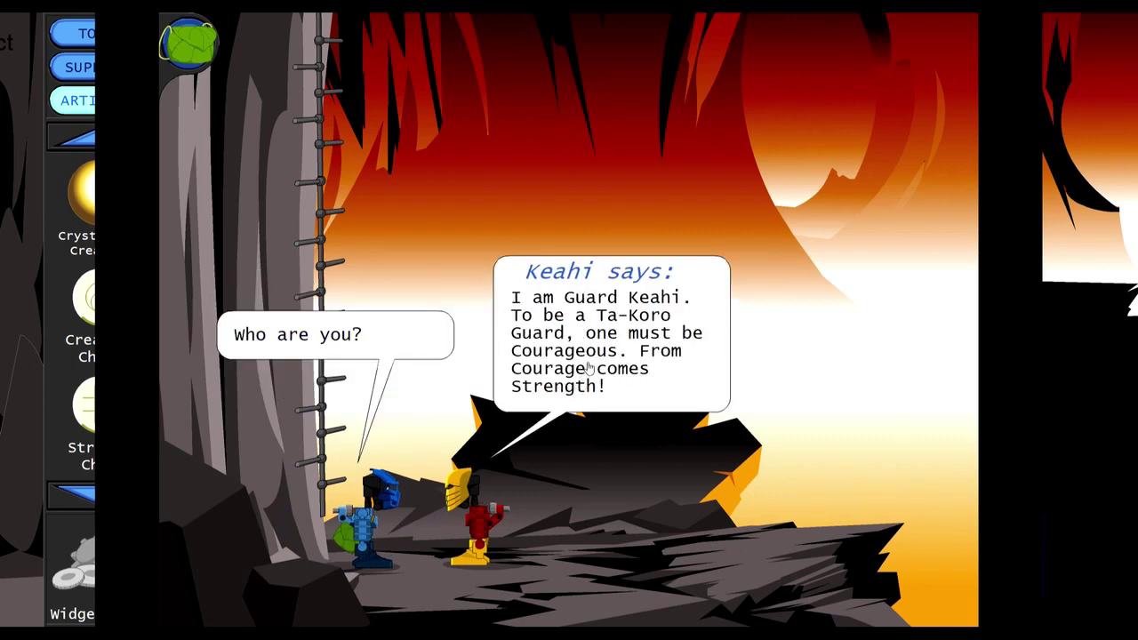
# Ask Keahi about Strength and go through his explanation to the next conversation choices.
pyautogui.click(624, 386)
pyautogui.click(338, 323)
pyautogui.click(668, 402)
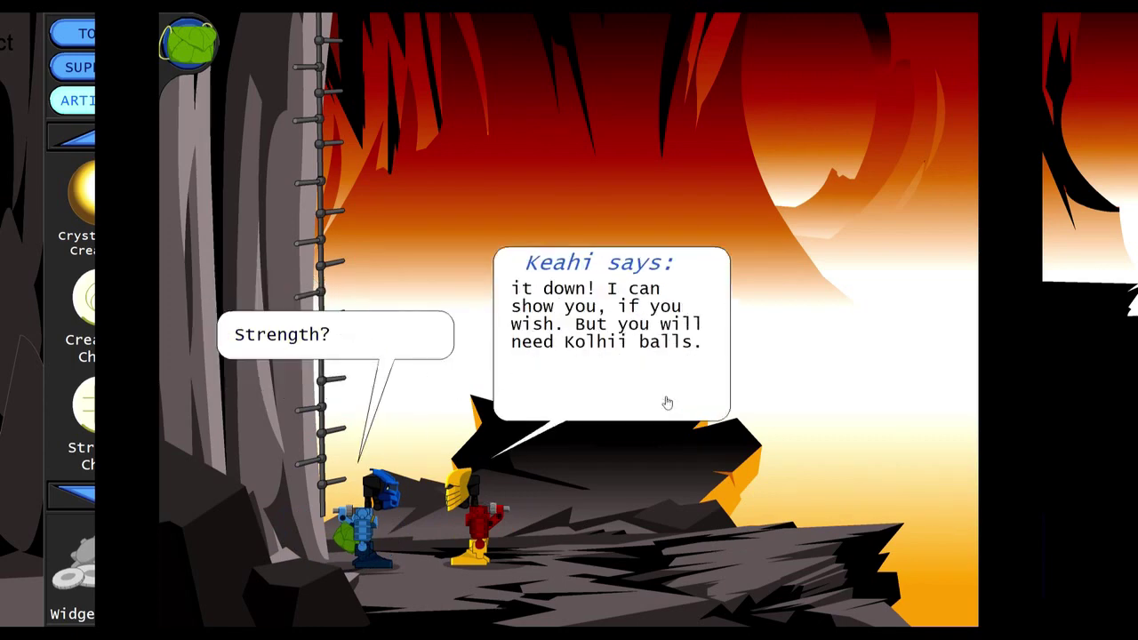
pyautogui.click(373, 334)
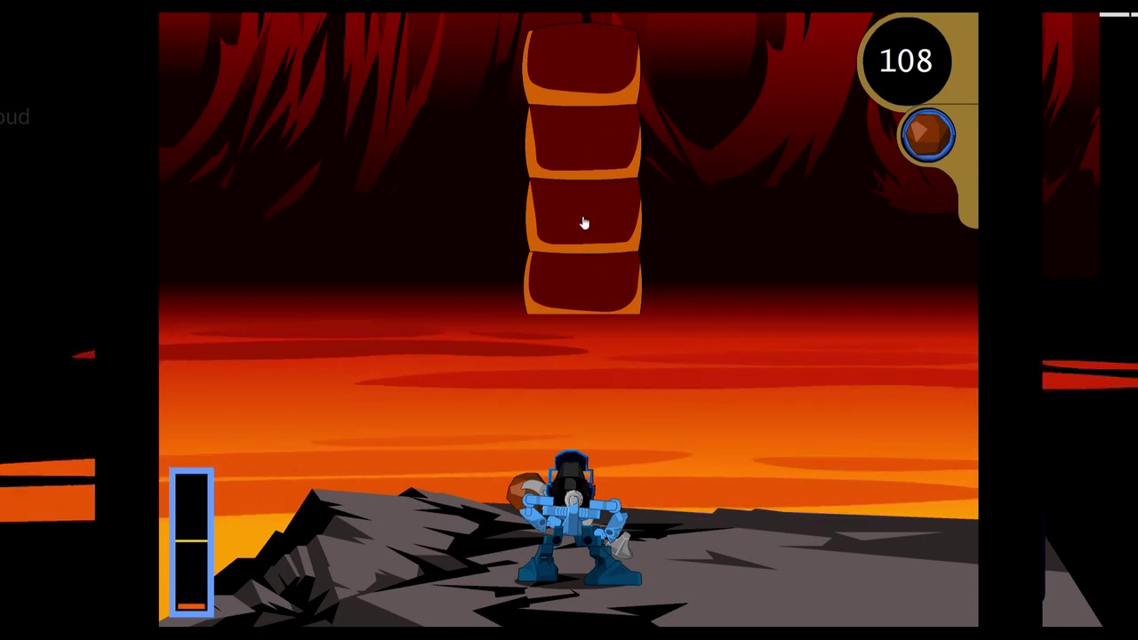
# Throw rocks at the hanging pillar over several rounds, restarting training with Keahi in between.
pyautogui.click(585, 223)
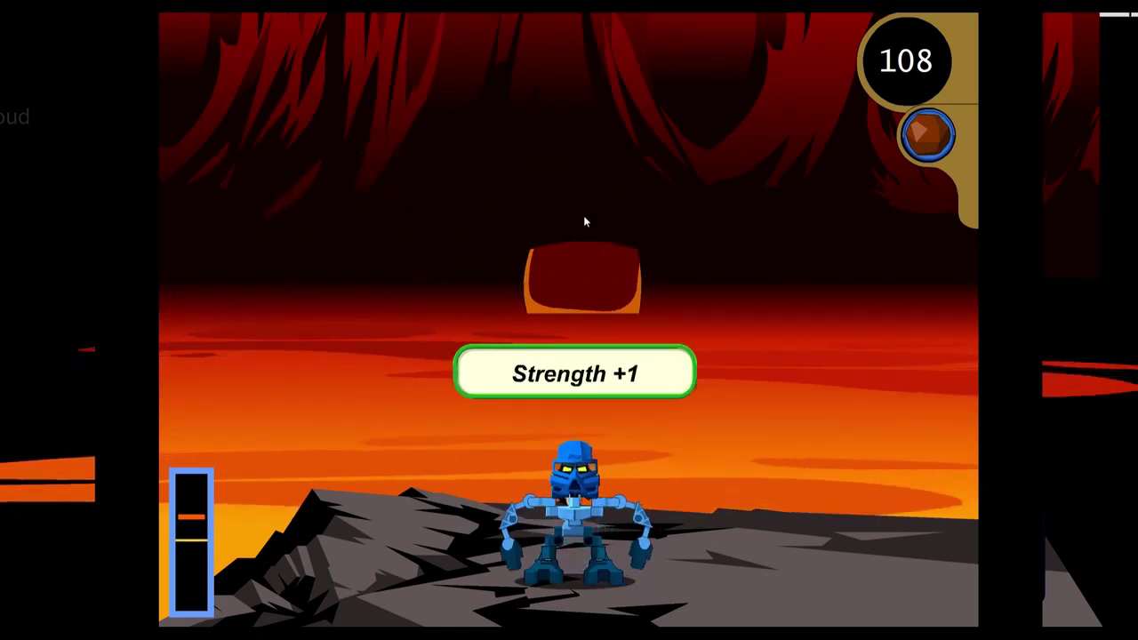
pyautogui.click(583, 216)
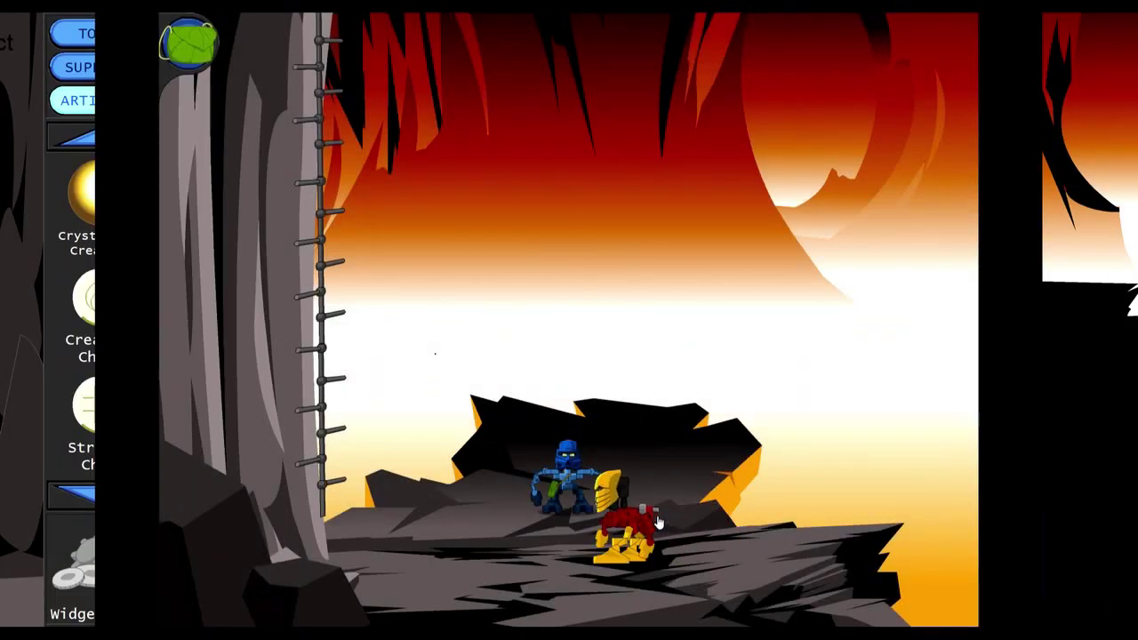
pyautogui.click(657, 522)
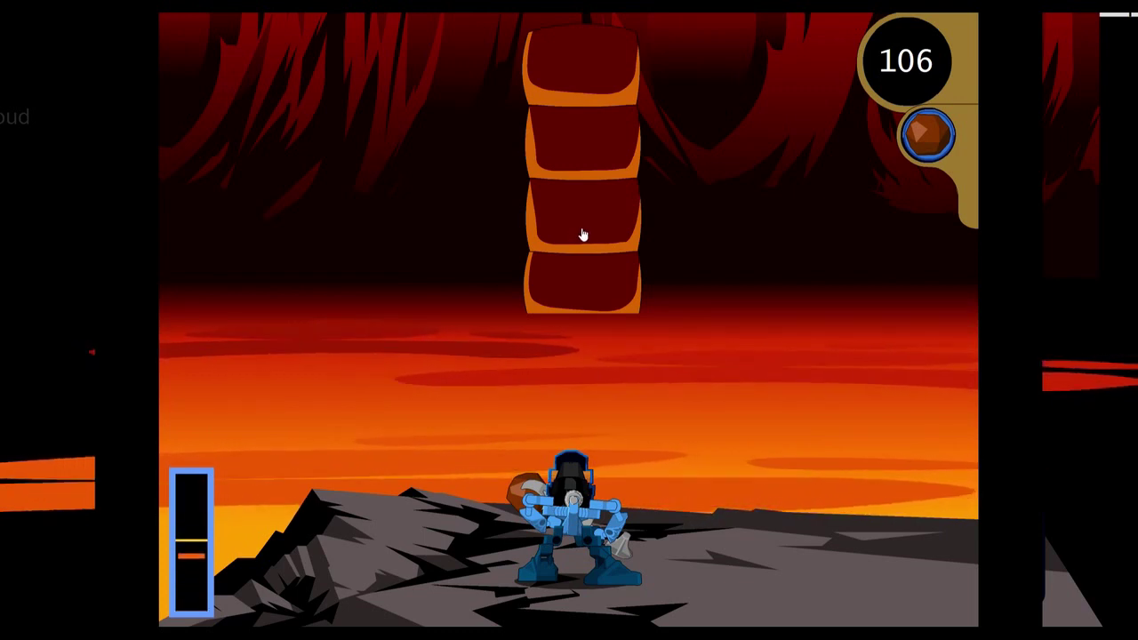
pyautogui.click(583, 234)
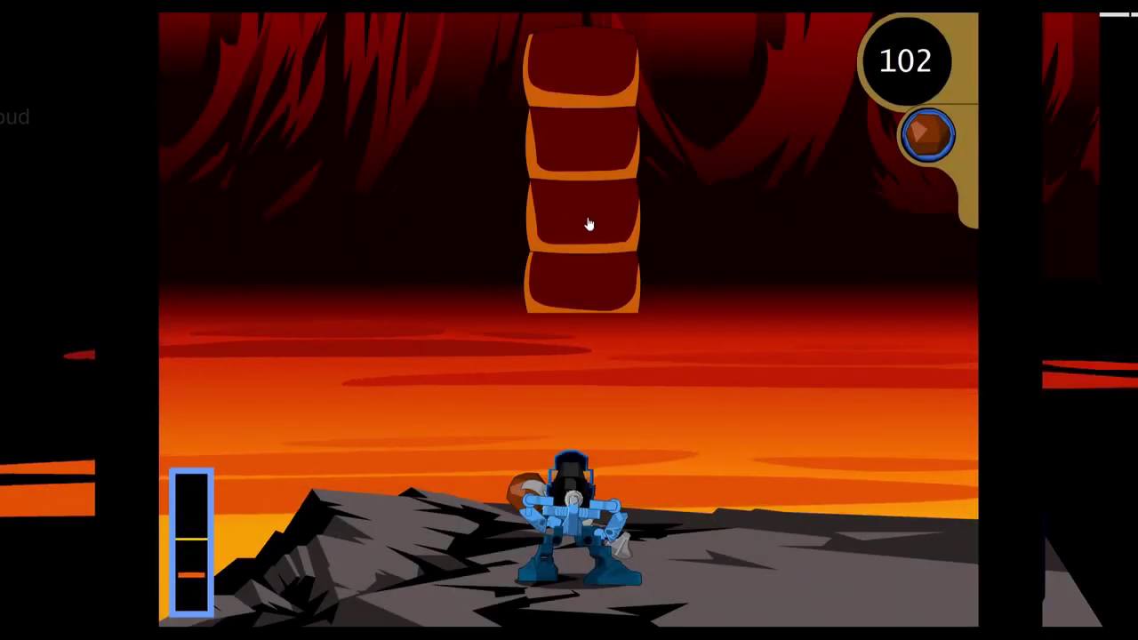
pyautogui.click(589, 224)
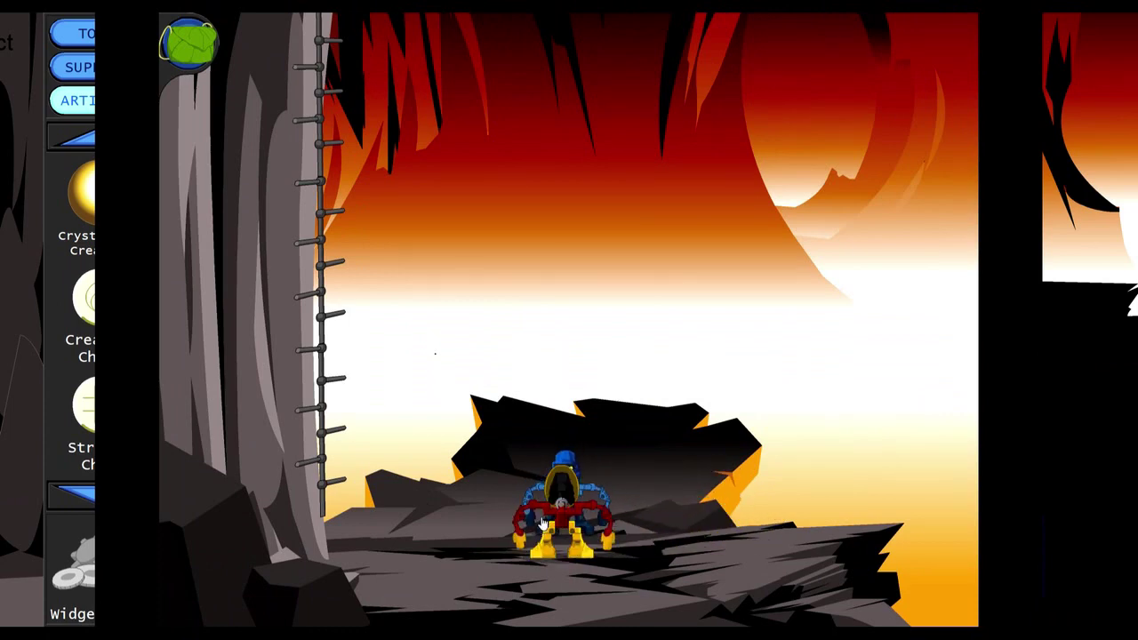
pyautogui.click(543, 524)
pyautogui.click(616, 313)
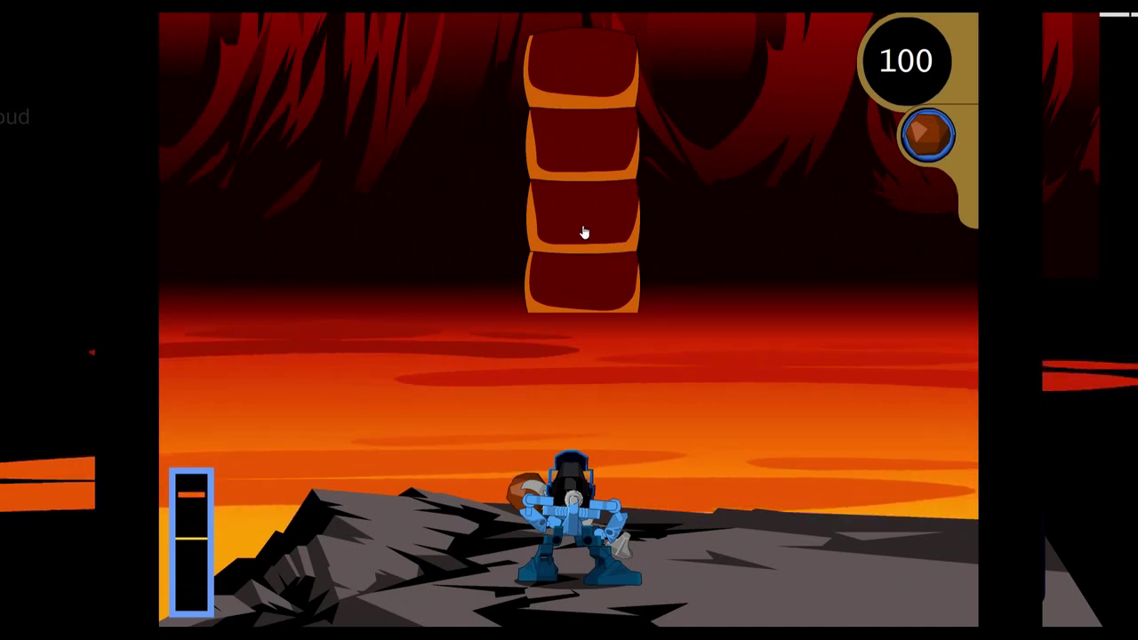
pyautogui.click(584, 232)
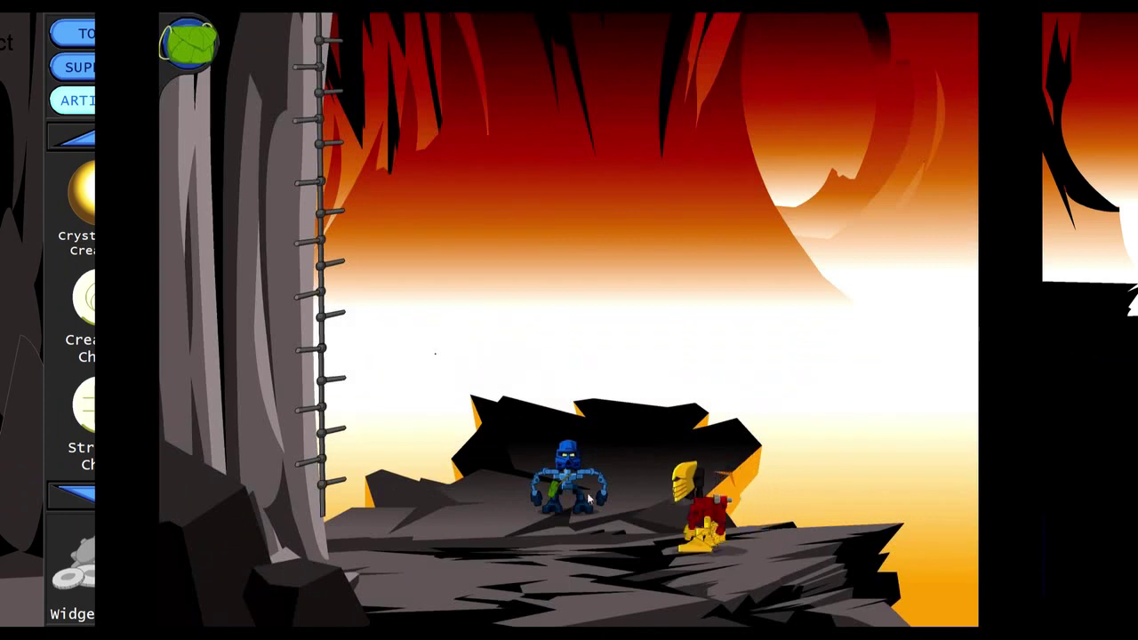
# Run two more training rounds with Keahi, throwing rocks to knock the stone column down.
pyautogui.click(589, 492)
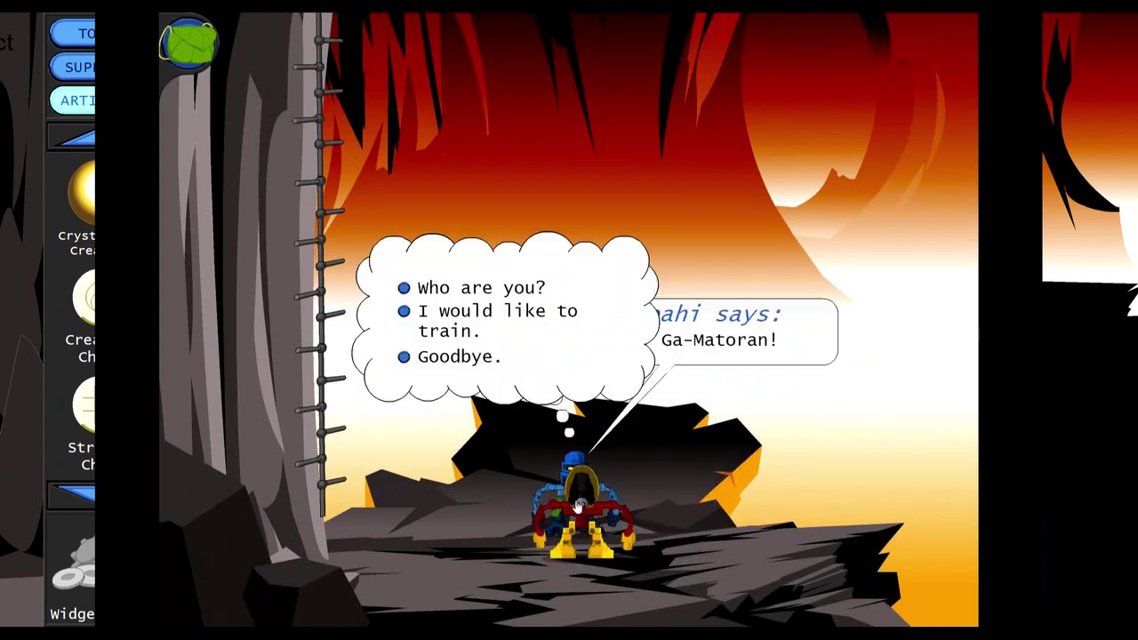
pyautogui.click(414, 311)
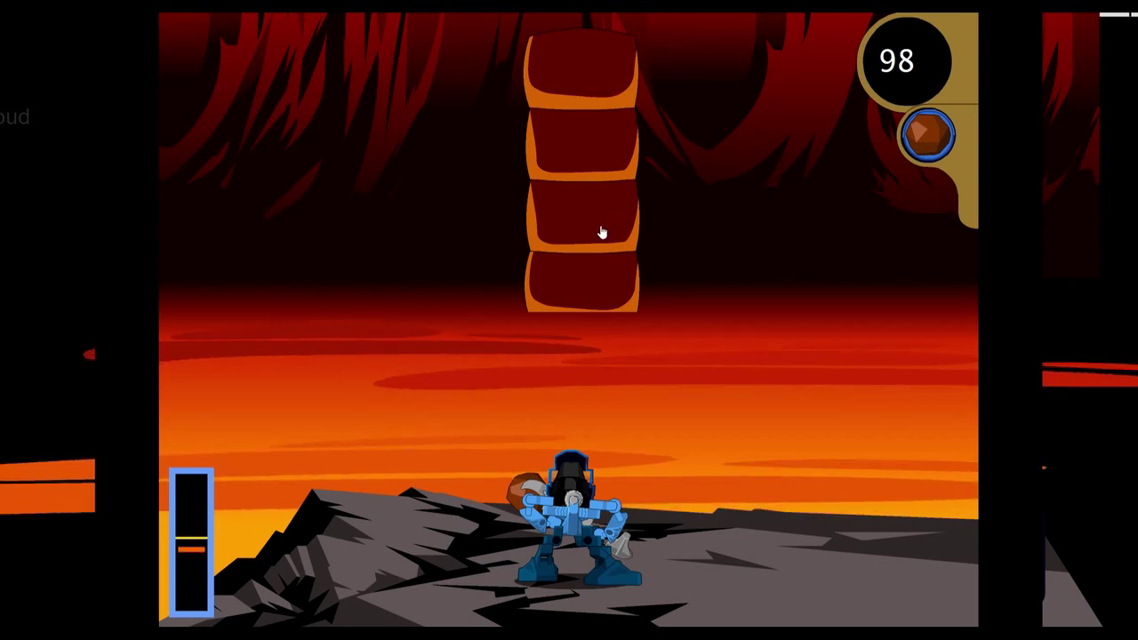
pyautogui.click(601, 233)
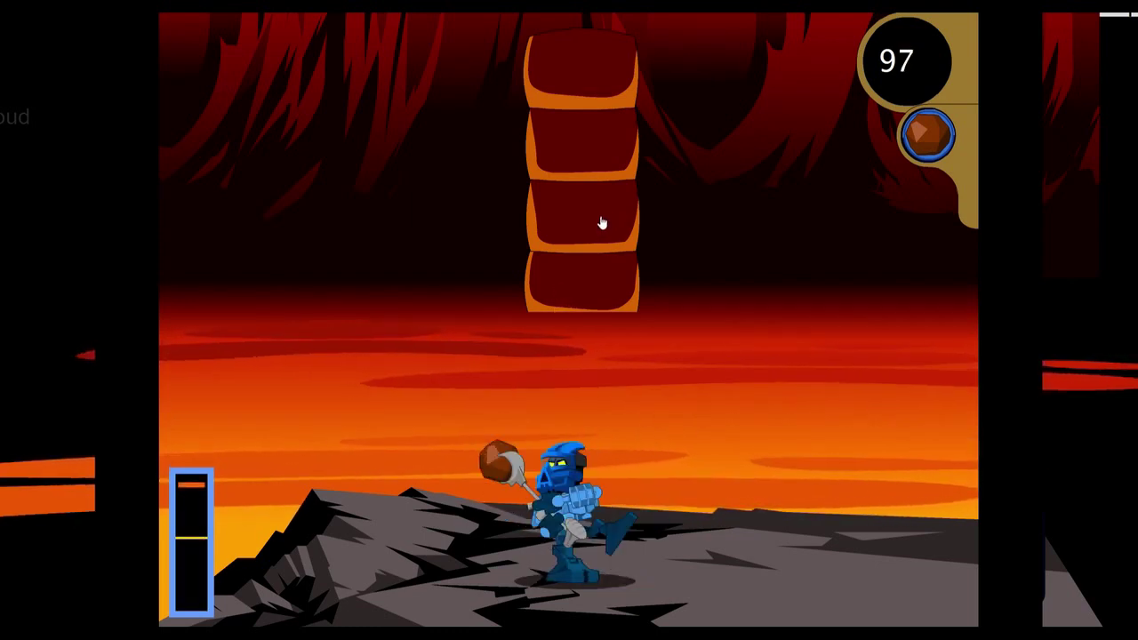
pyautogui.click(601, 158)
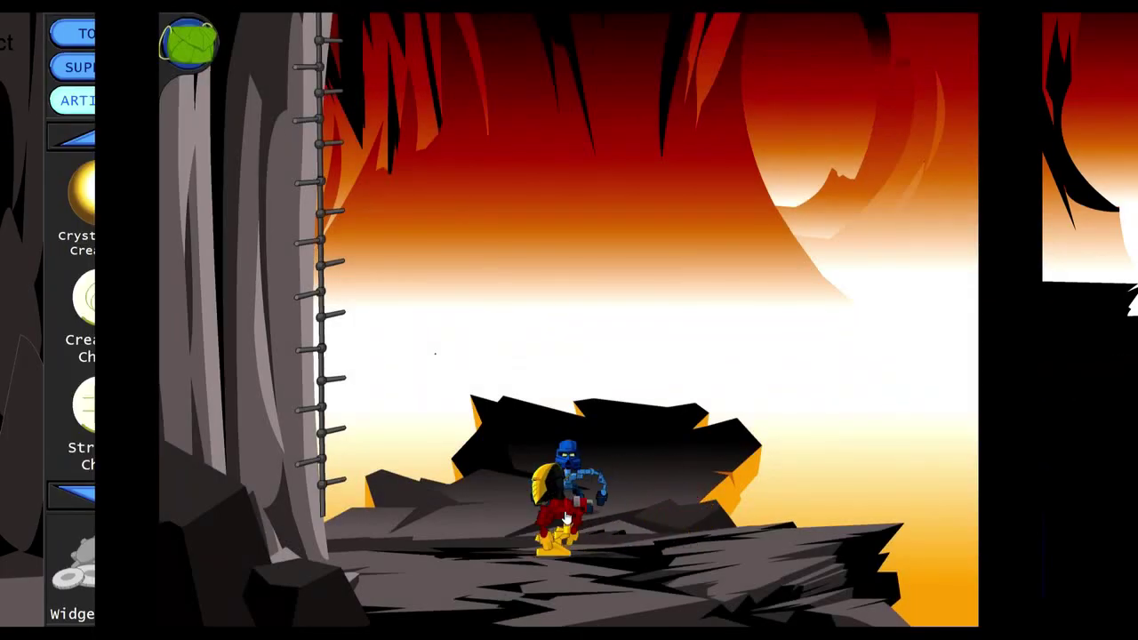
pyautogui.click(565, 518)
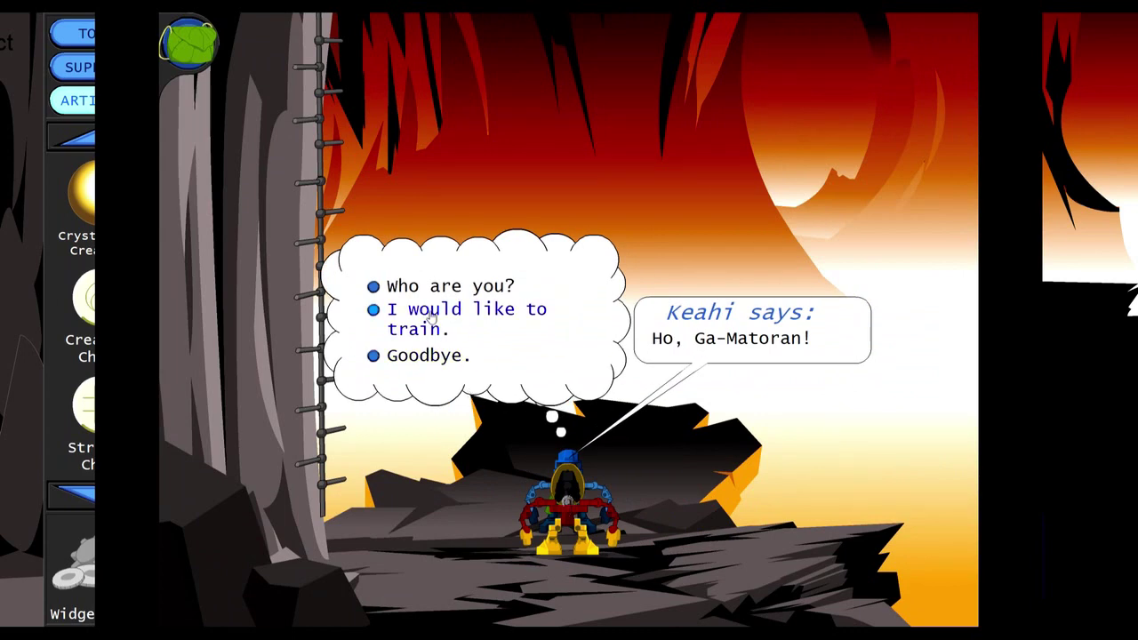
pyautogui.click(433, 317)
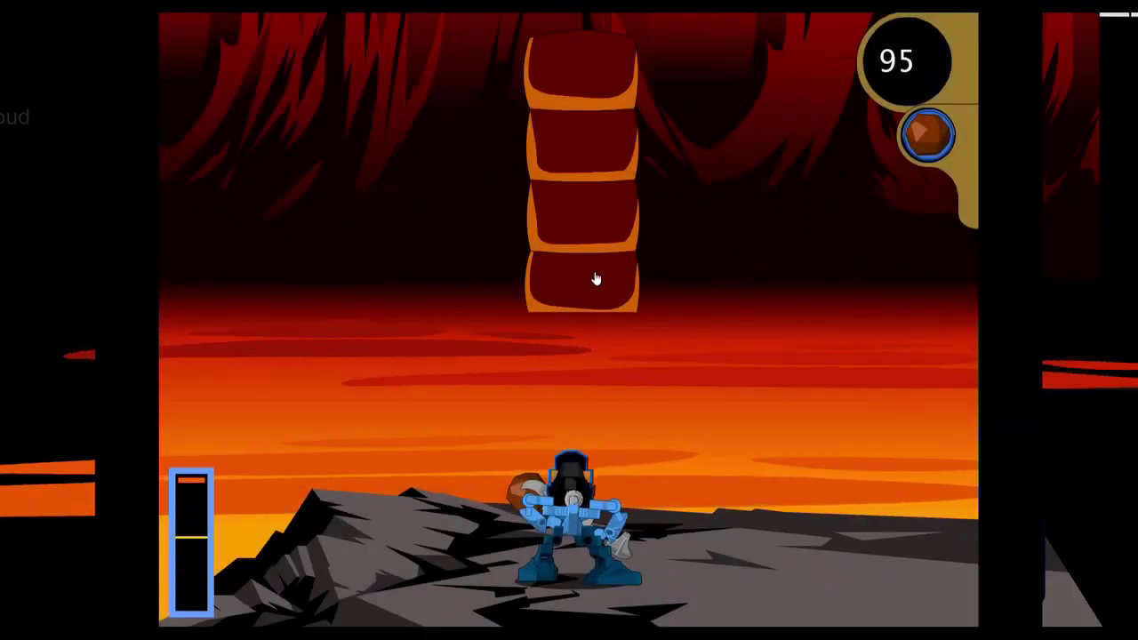
pyautogui.click(582, 215)
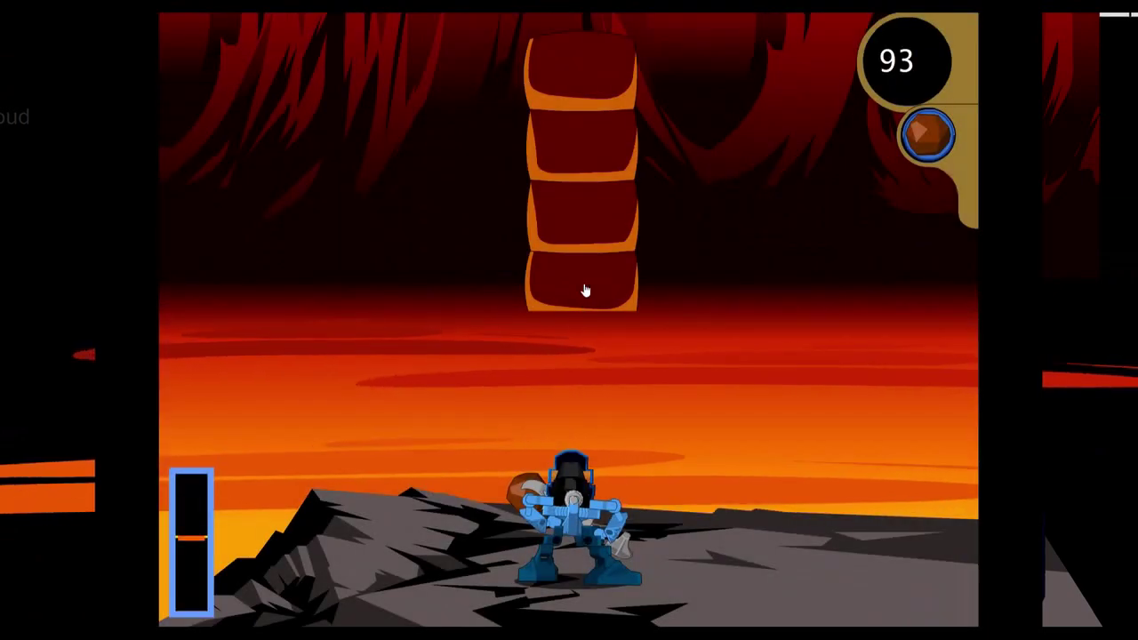
pyautogui.click(585, 290)
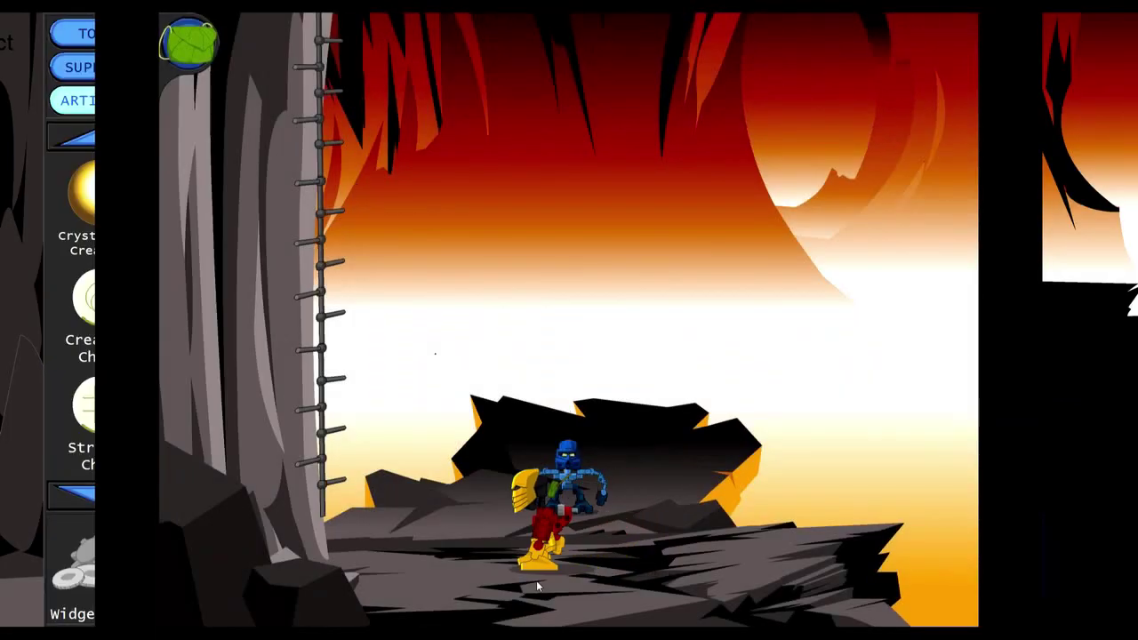
# Restart training twice more and throw rocks to topple the hanging block stack.
pyautogui.click(539, 557)
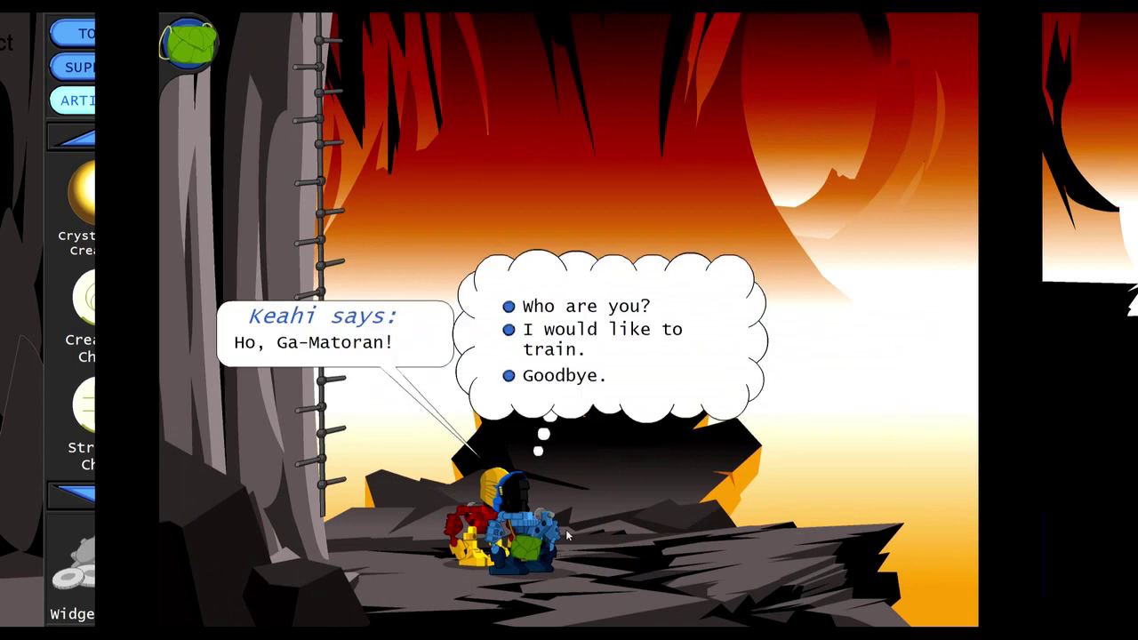
pyautogui.click(574, 349)
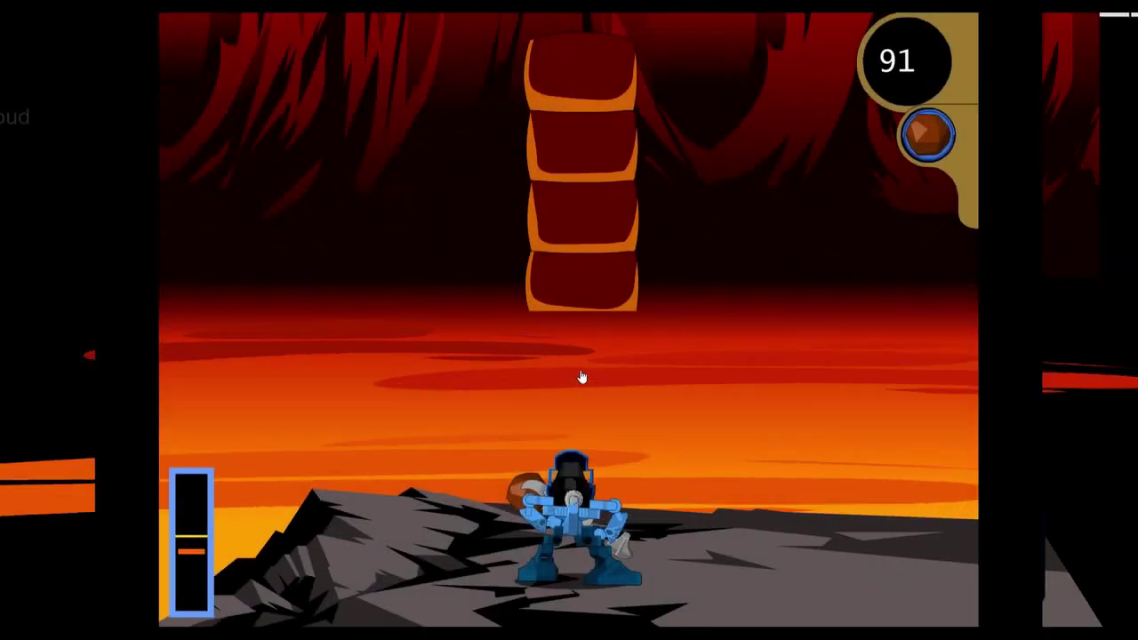
pyautogui.click(580, 269)
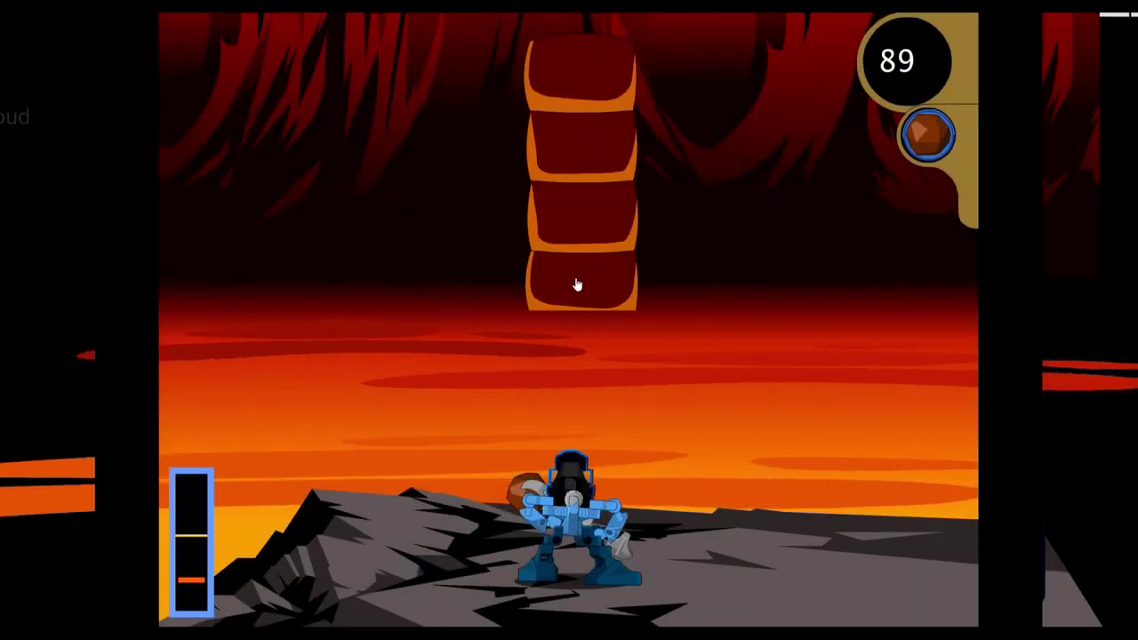
pyautogui.click(599, 269)
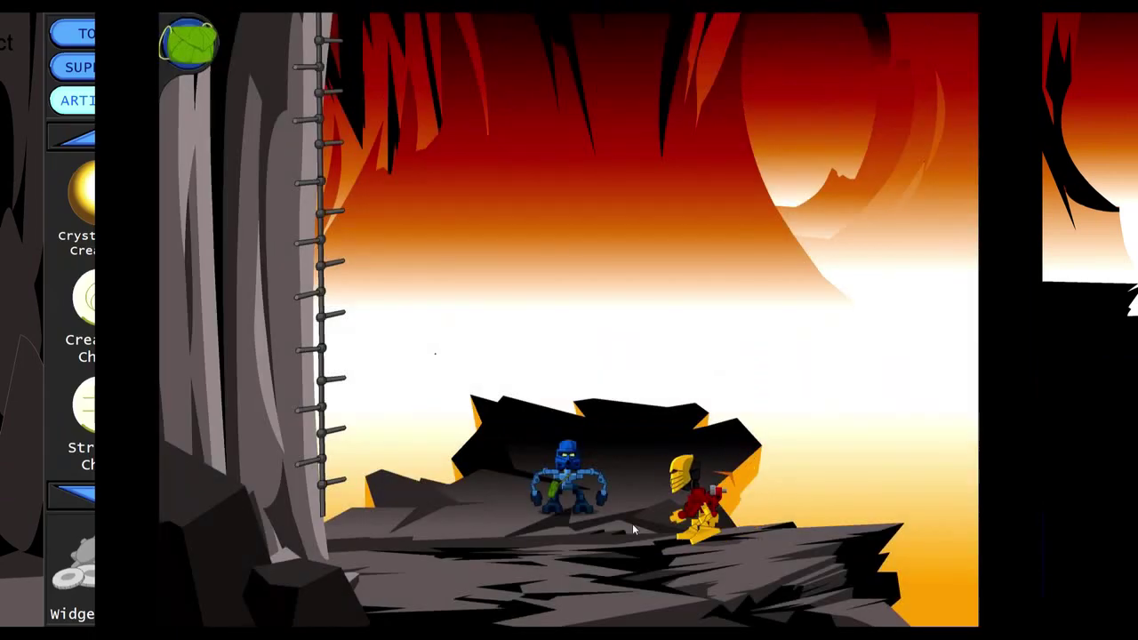
pyautogui.click(625, 508)
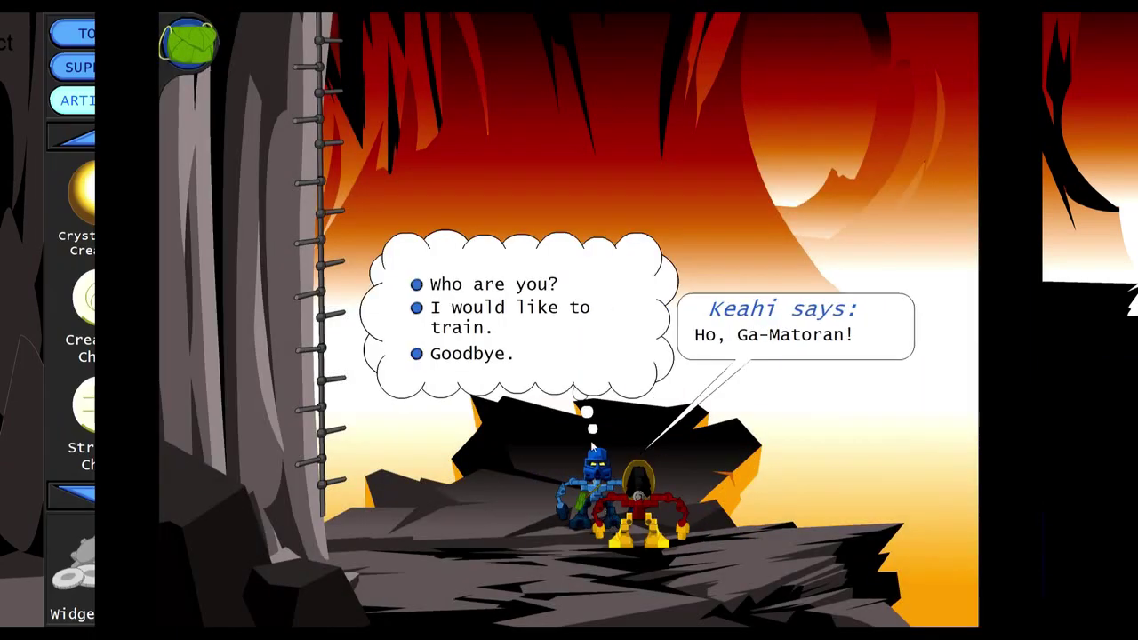
pyautogui.click(458, 311)
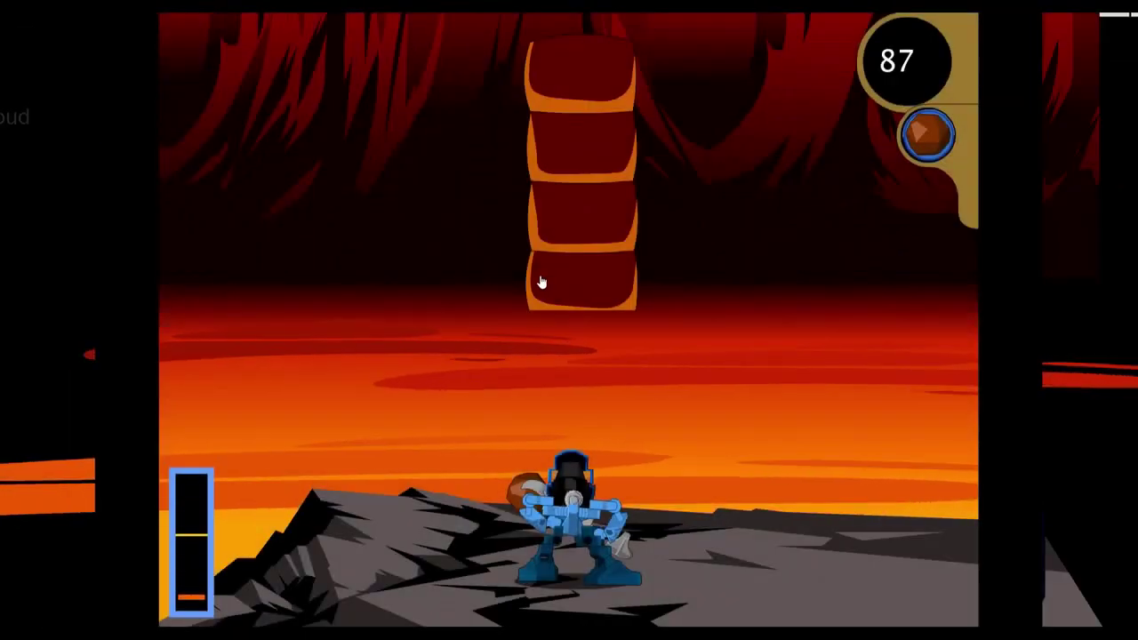
pyautogui.click(553, 284)
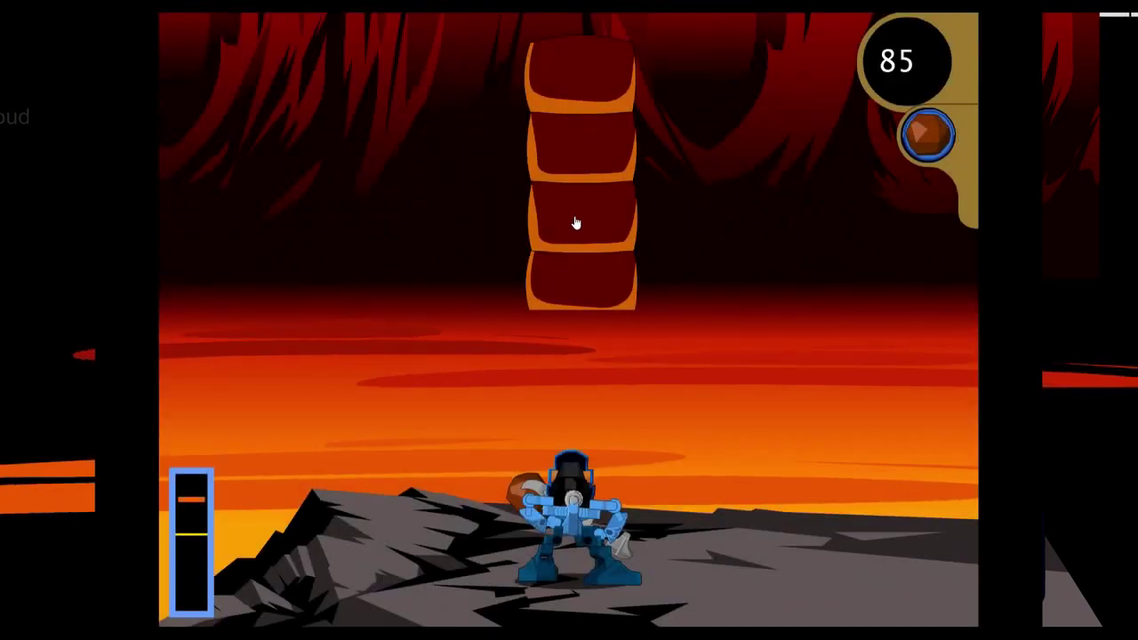
# Throw a disc at the stacked blocks to knock them into the lava.
pyautogui.click(576, 223)
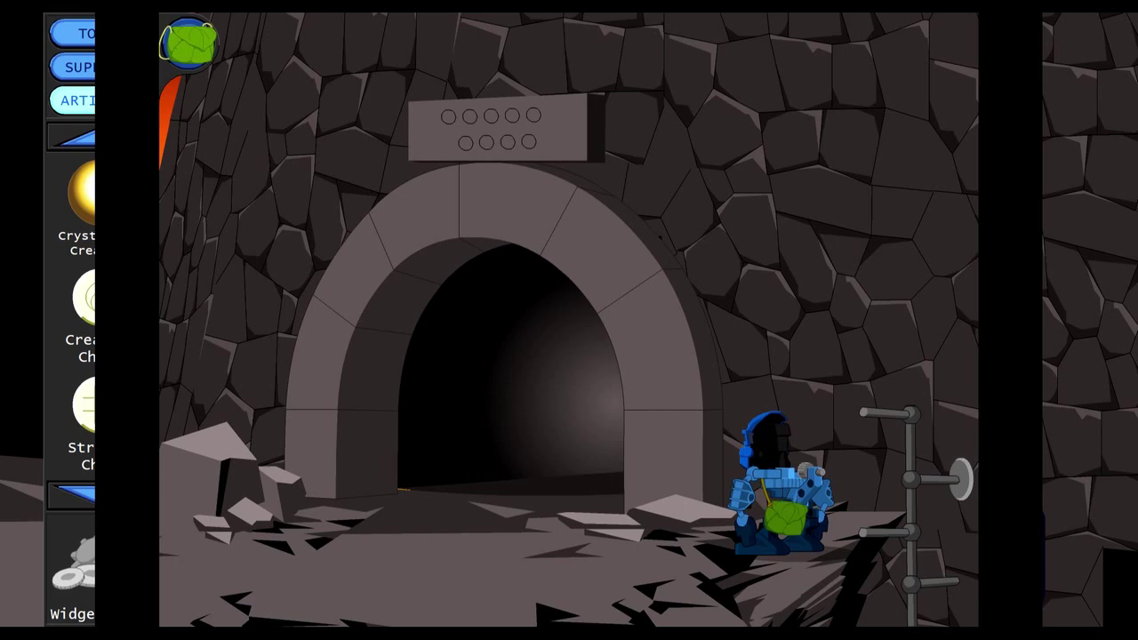
# Walk into the tunnel and exit at the bottom left into the courtyard.
pyautogui.click(409, 493)
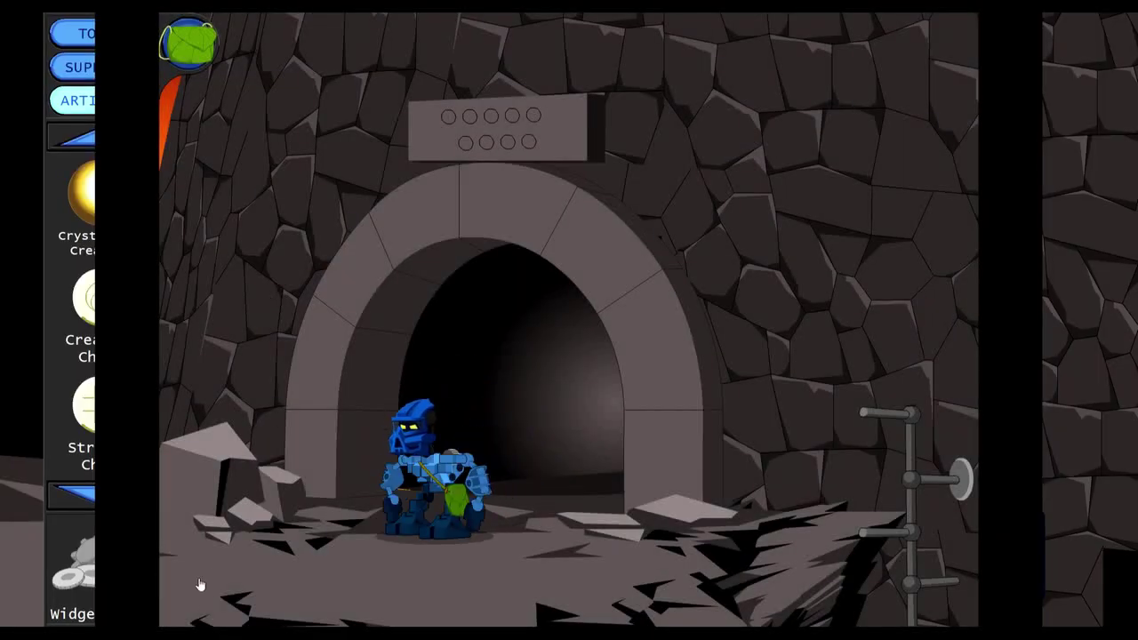
pyautogui.click(200, 584)
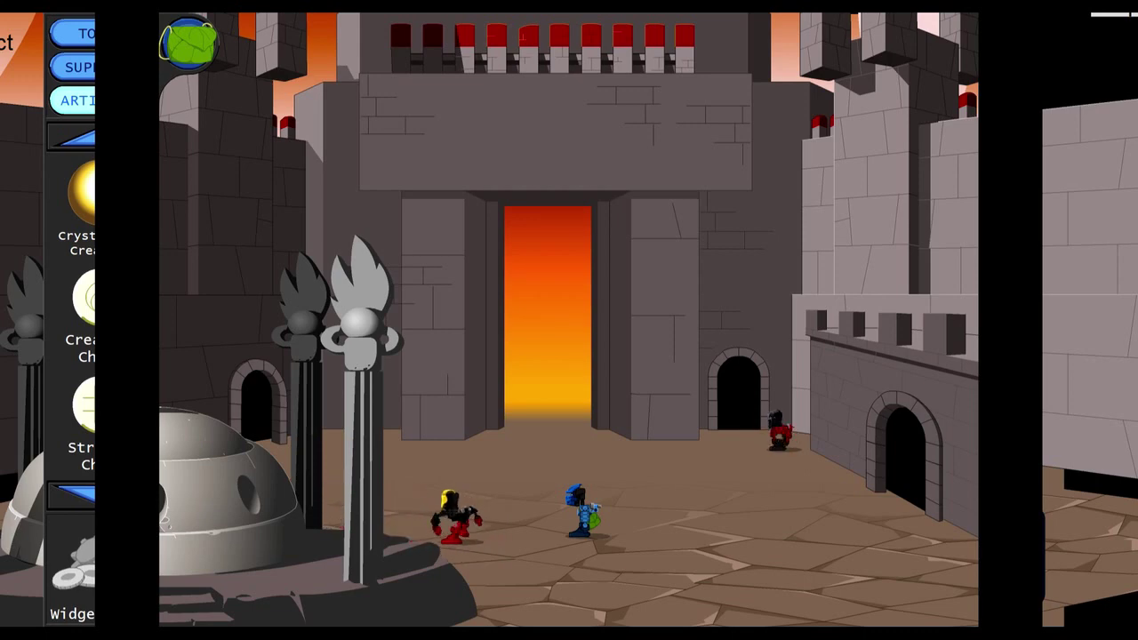
# Open the backpack and page down through the Artifacts list to the Crystal of Peace.
pyautogui.click(188, 42)
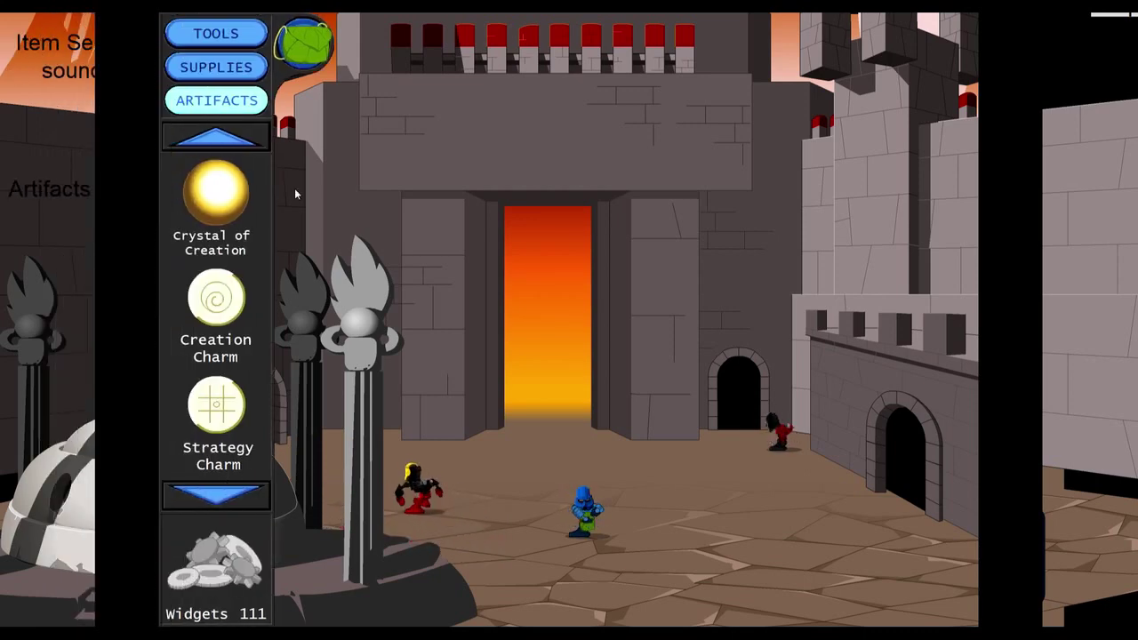
pyautogui.click(216, 497)
pyautogui.click(216, 498)
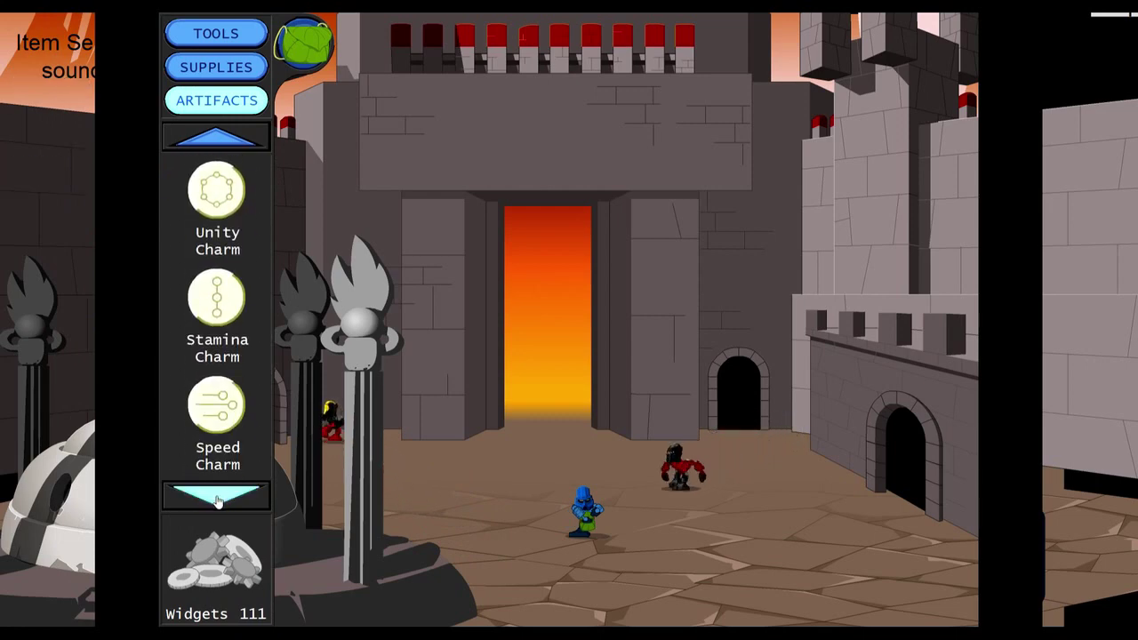
pyautogui.click(219, 501)
pyautogui.click(219, 501)
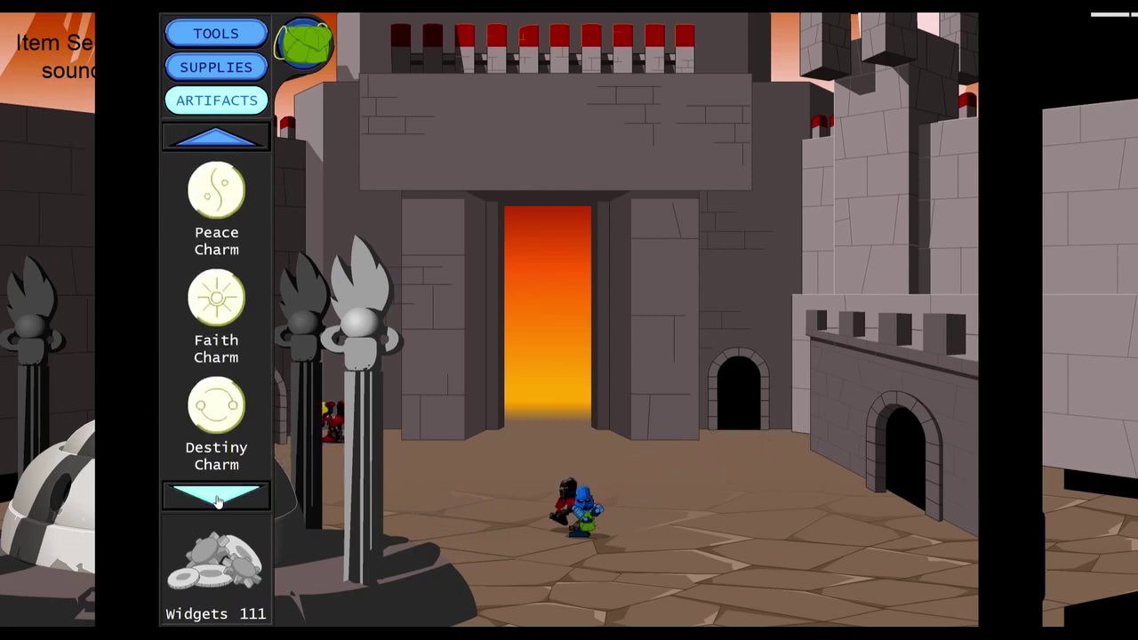
pyautogui.click(219, 500)
pyautogui.click(384, 103)
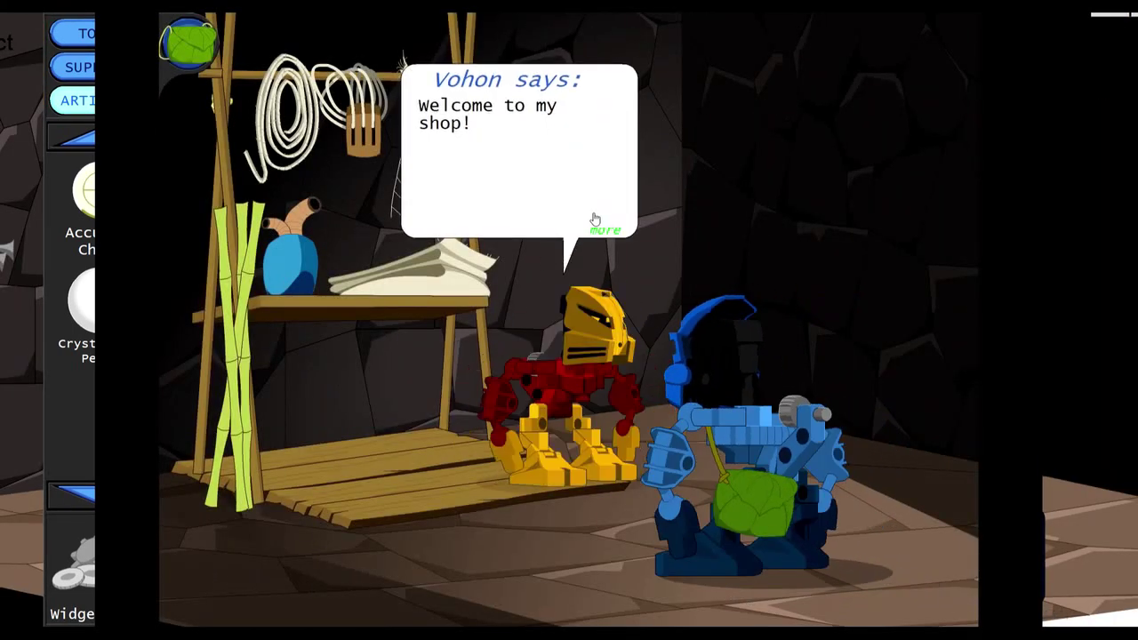
# Talk to Vohon, sell two batches of 10 Kolhii Balls, then check widgets in the inventory.
pyautogui.click(600, 229)
pyautogui.click(600, 229)
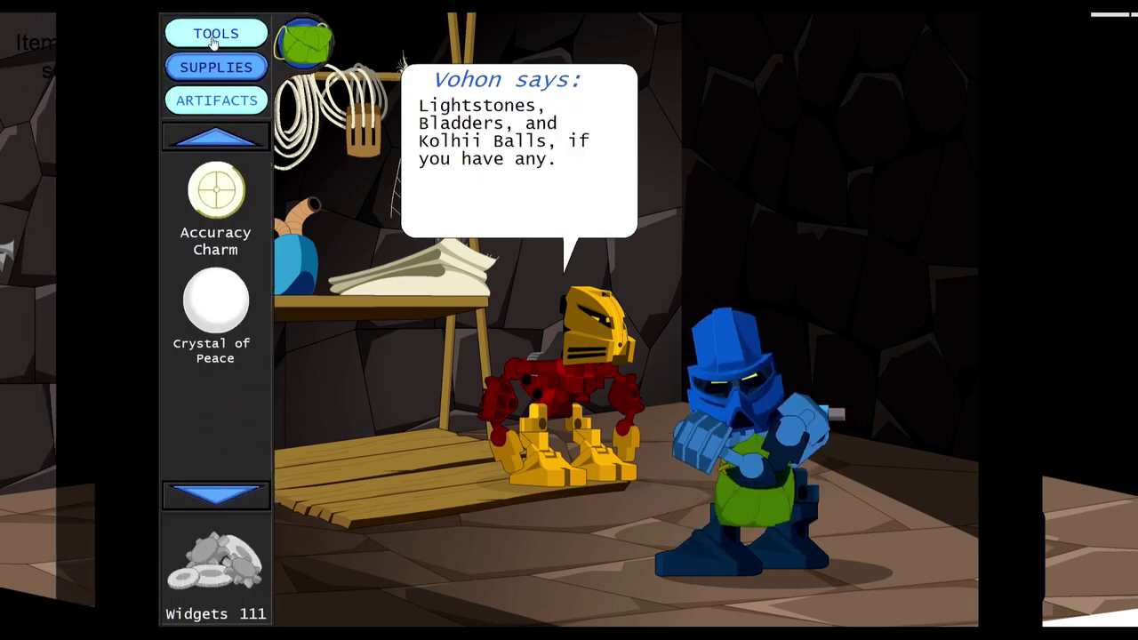
pyautogui.click(216, 34)
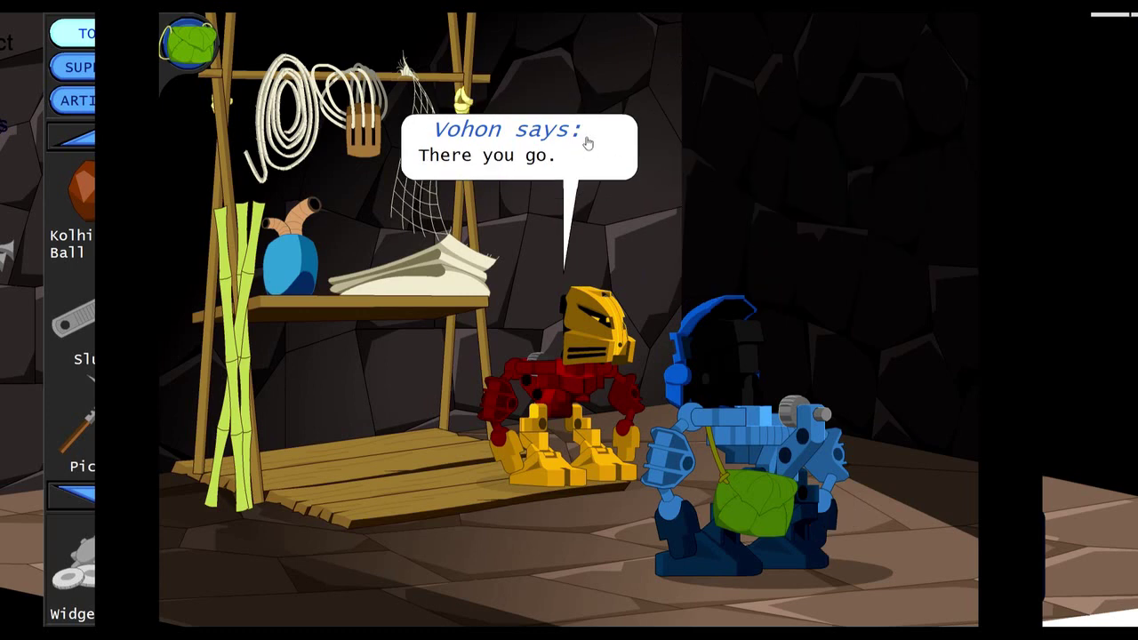
pyautogui.click(74, 205)
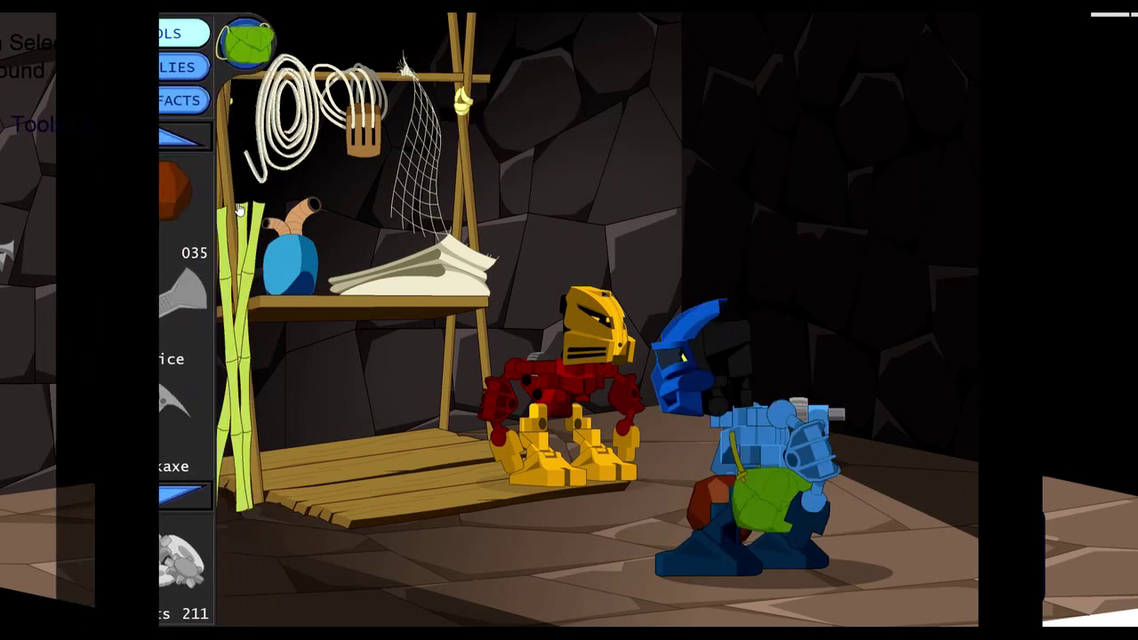
pyautogui.click(732, 115)
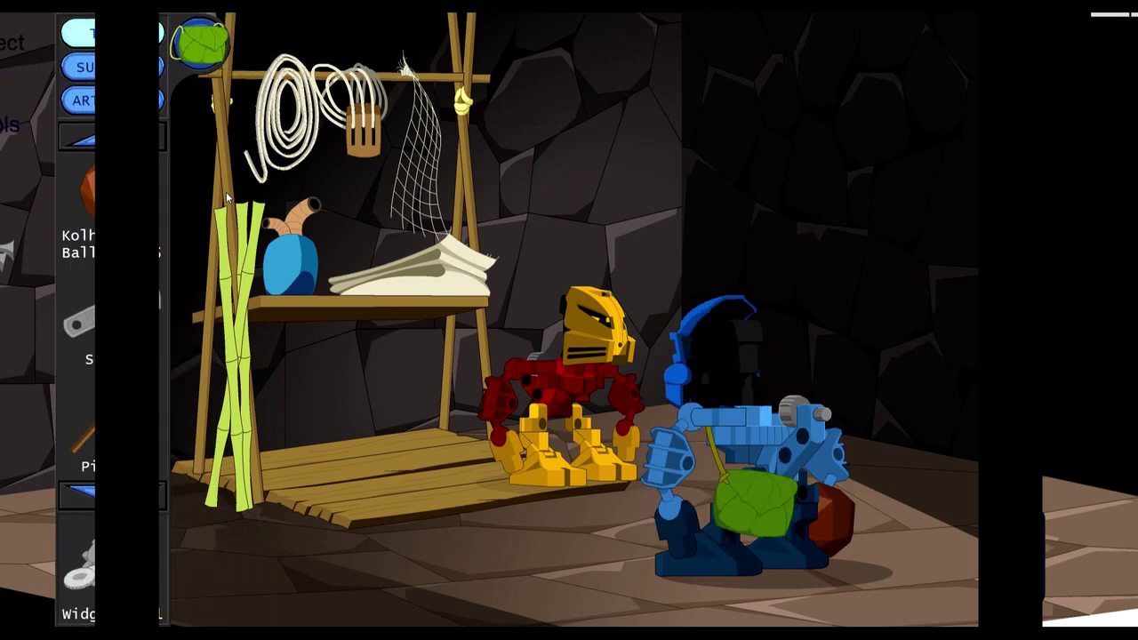
pyautogui.click(703, 170)
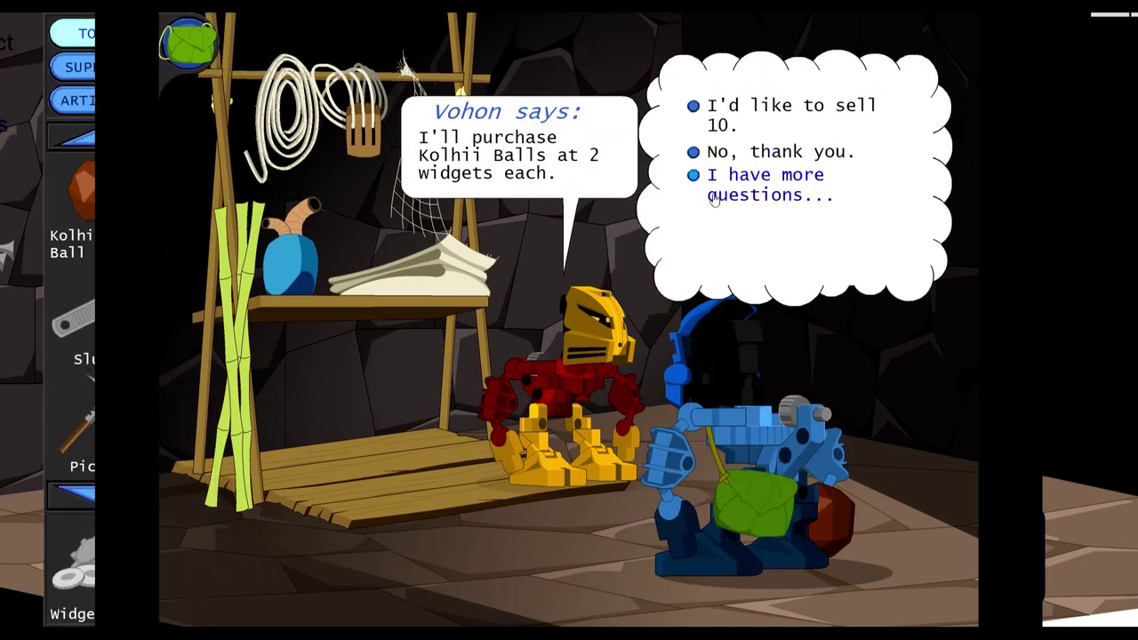
pyautogui.click(710, 133)
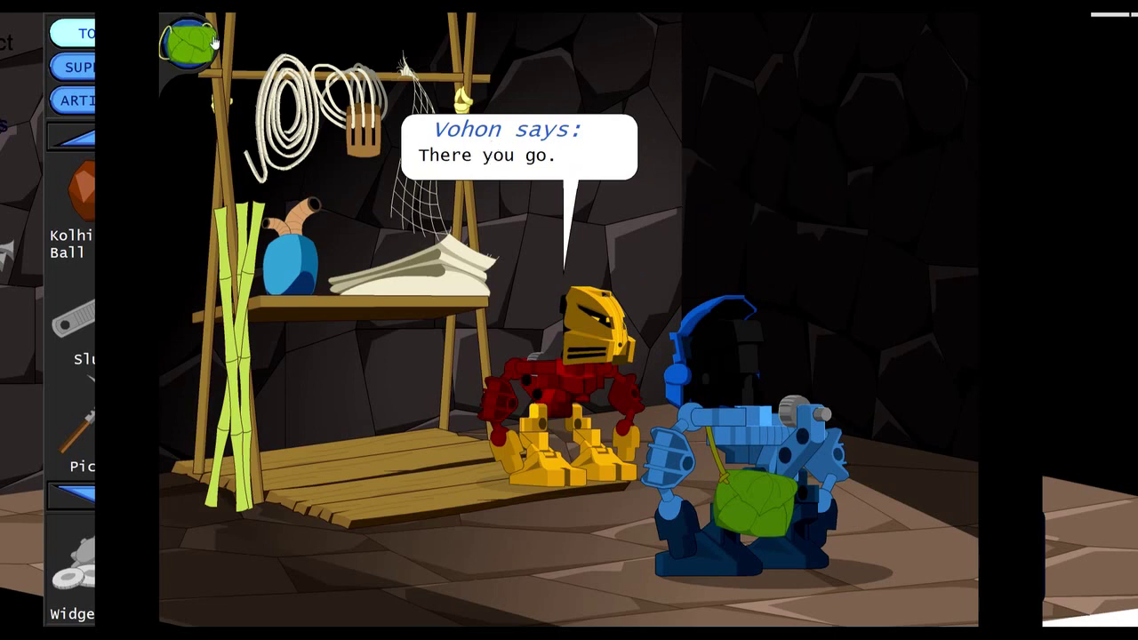
pyautogui.click(188, 43)
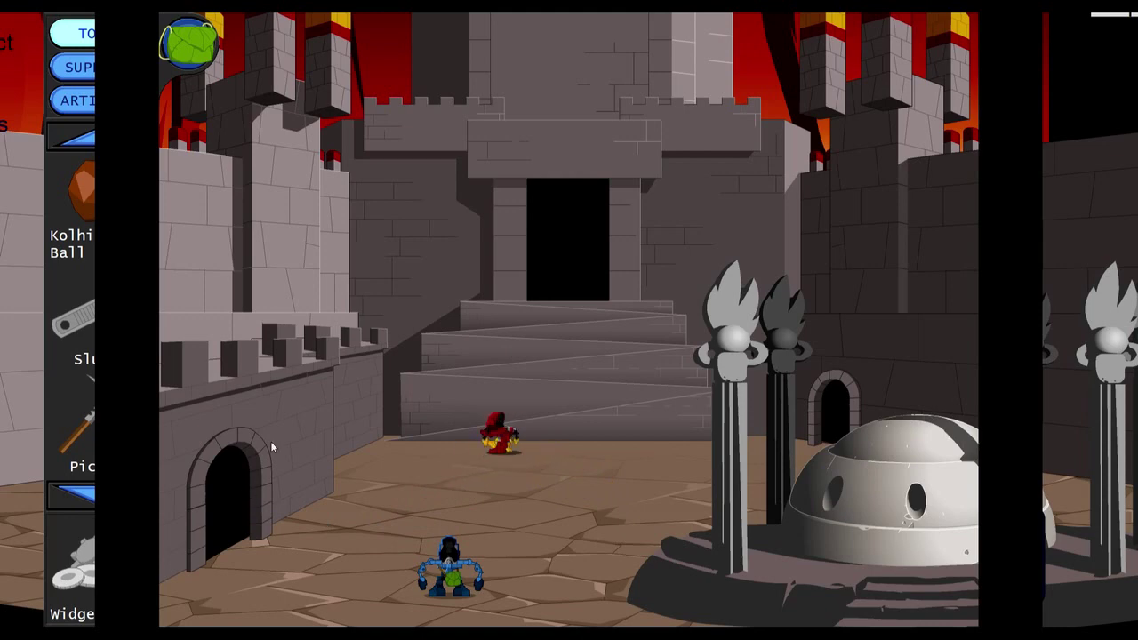
# Walk out the left doorway, down off the ledge, across the rope bridges and along the dirt path.
pyautogui.click(214, 472)
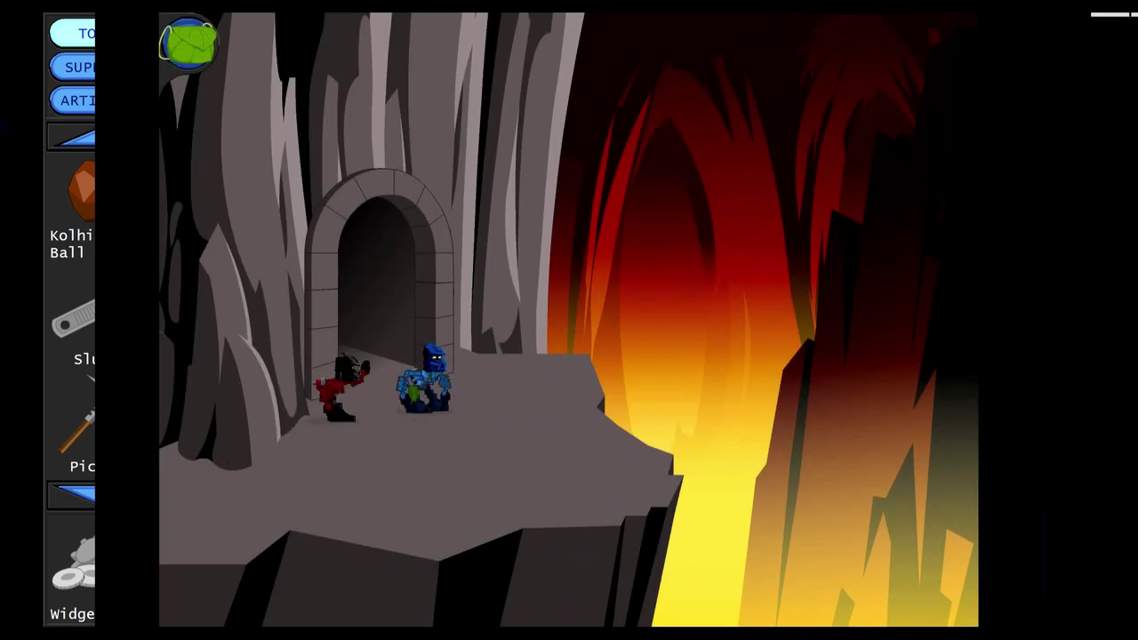
pyautogui.click(202, 468)
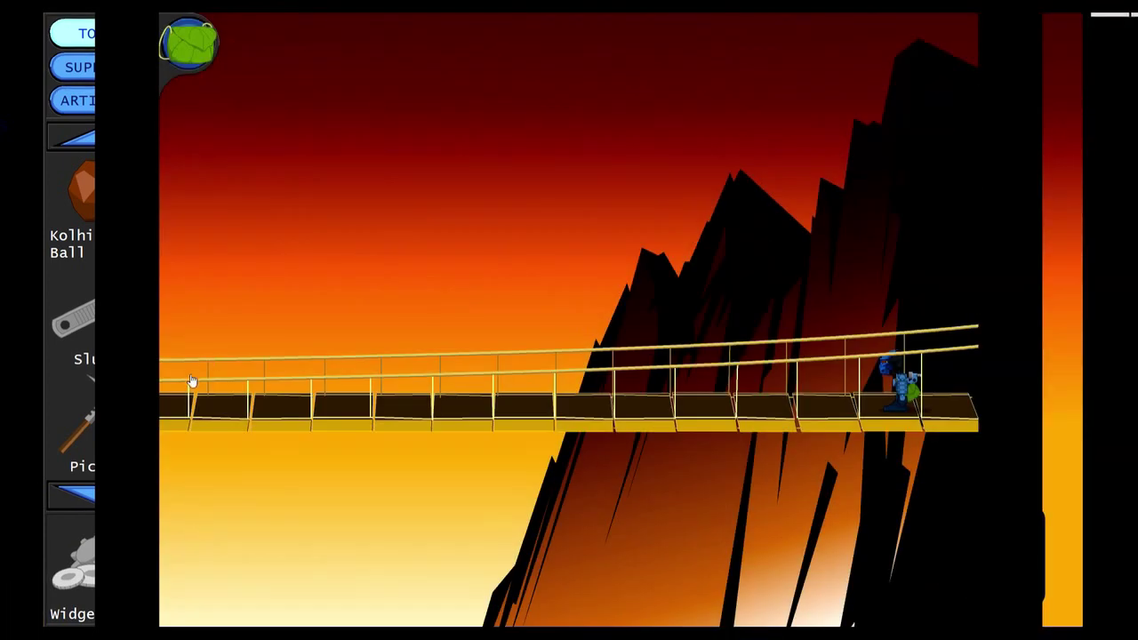
pyautogui.click(191, 383)
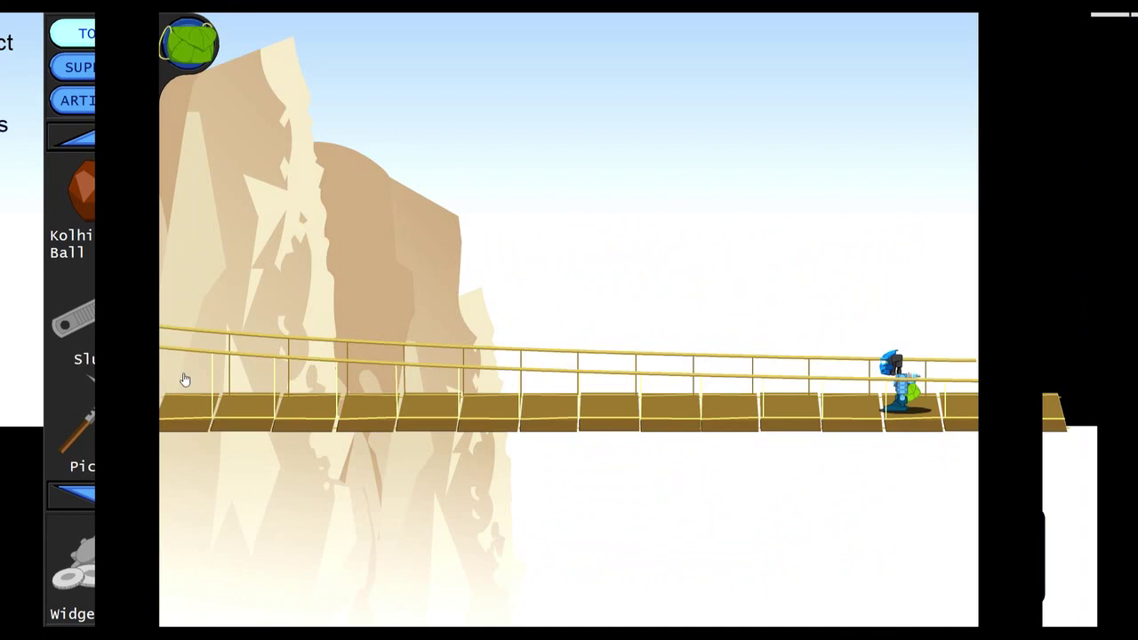
pyautogui.click(184, 380)
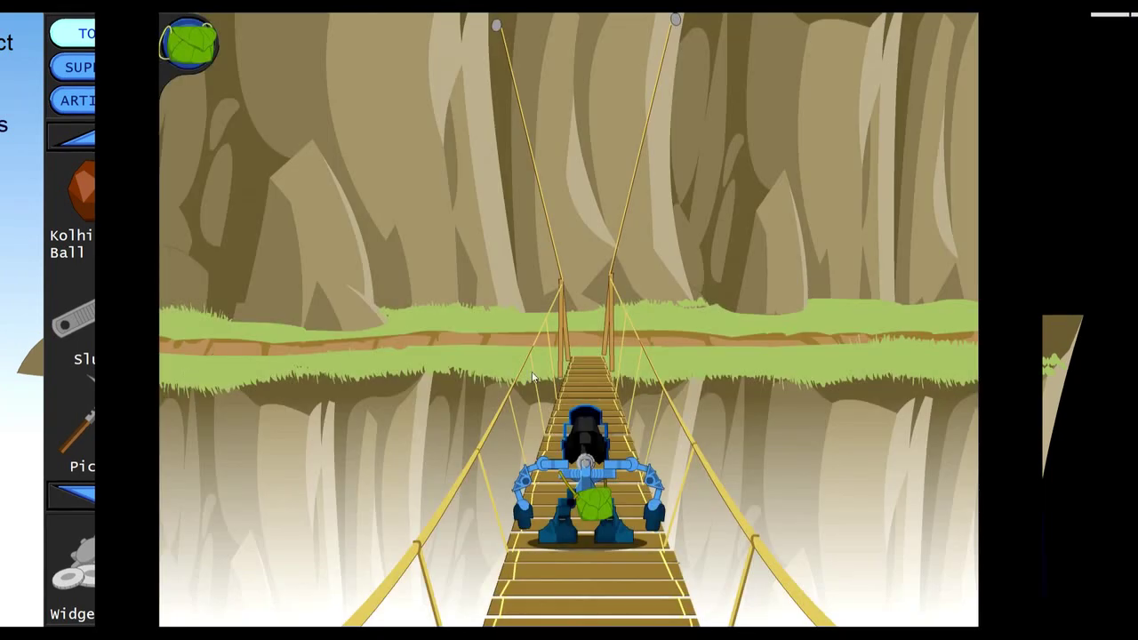
pyautogui.click(580, 286)
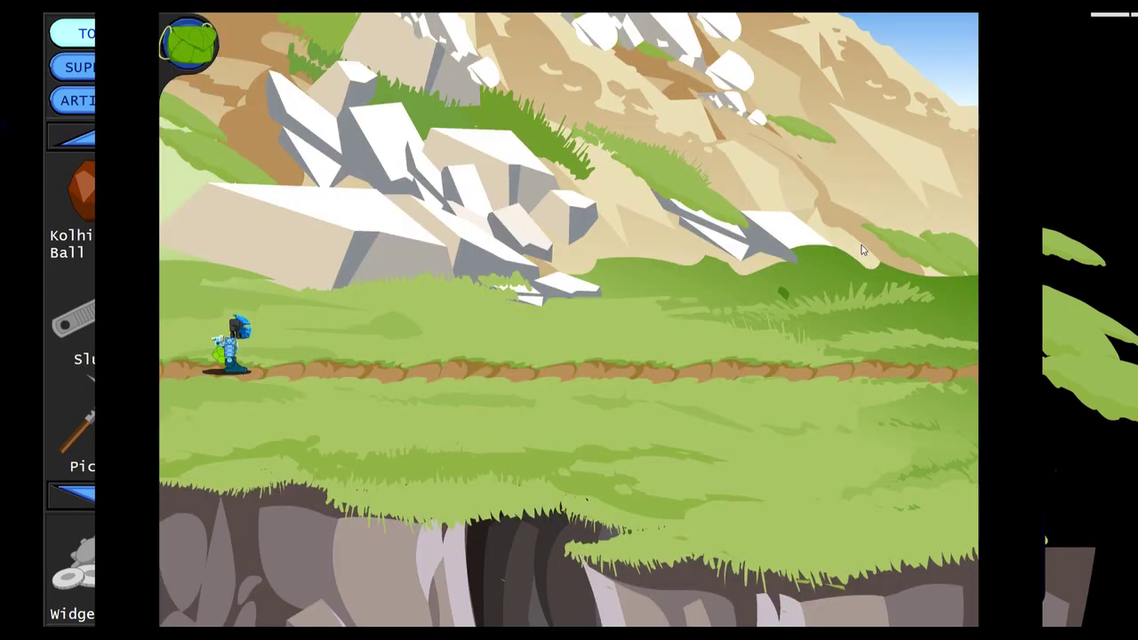
pyautogui.click(937, 371)
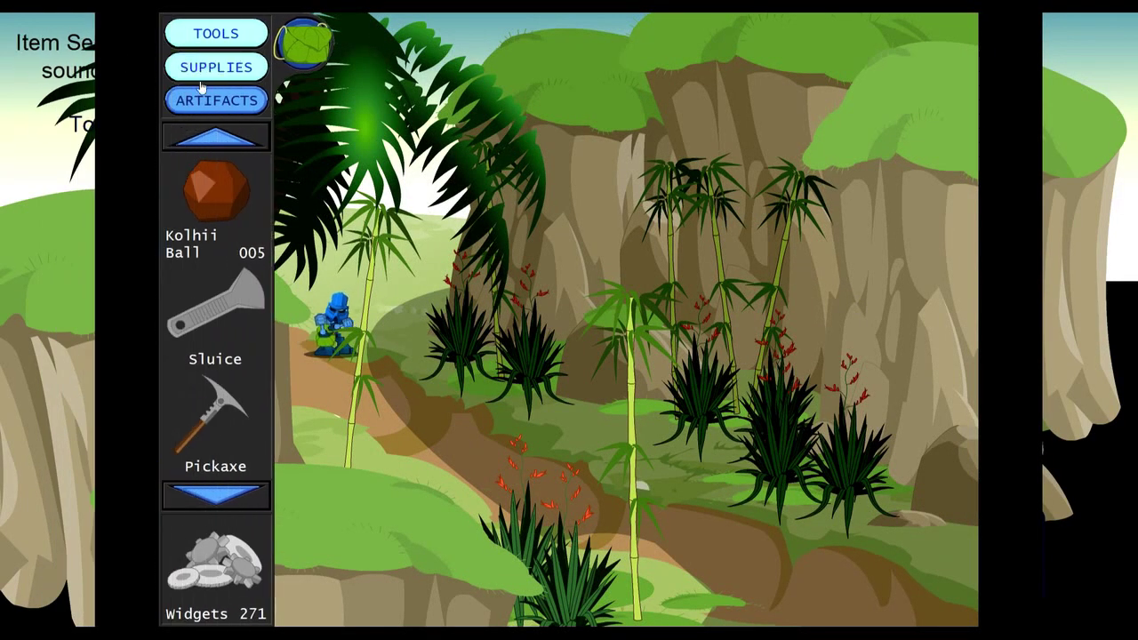
# Show the supplies list and page down past harakeke and cowrie shells to Bamboo and Bamboo Pole.
pyautogui.click(216, 66)
pyautogui.click(229, 494)
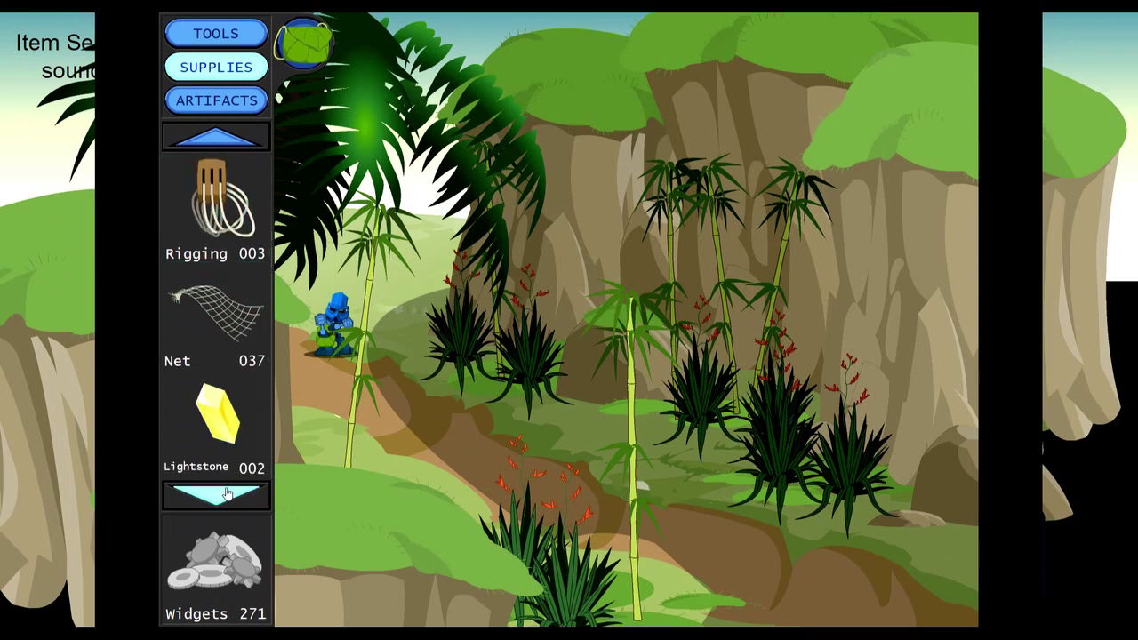
pyautogui.click(228, 494)
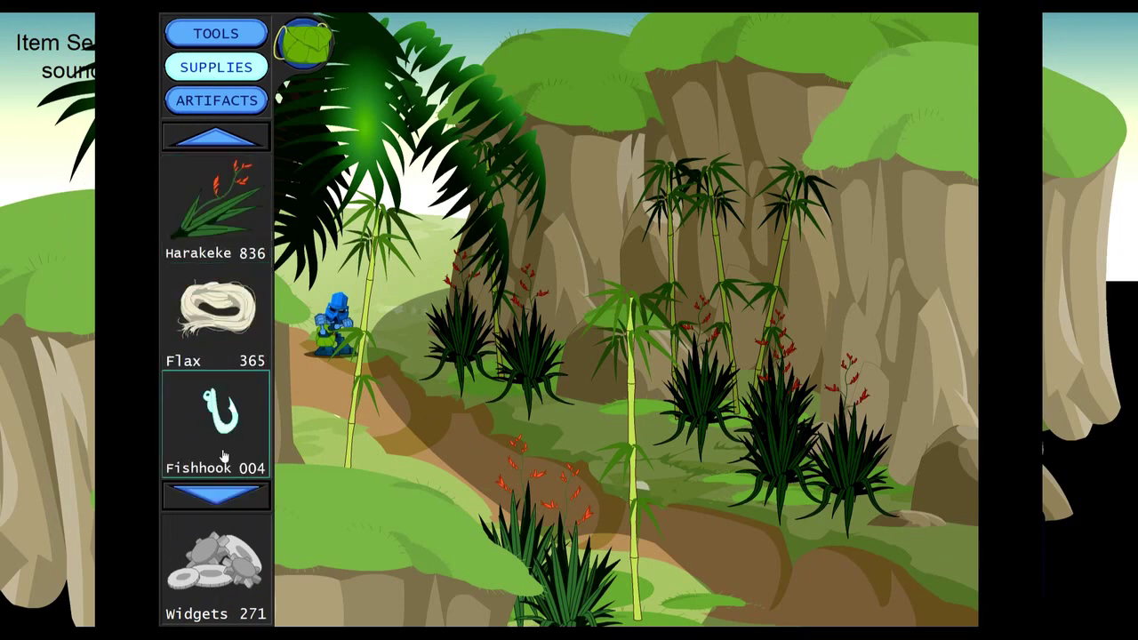
pyautogui.click(220, 494)
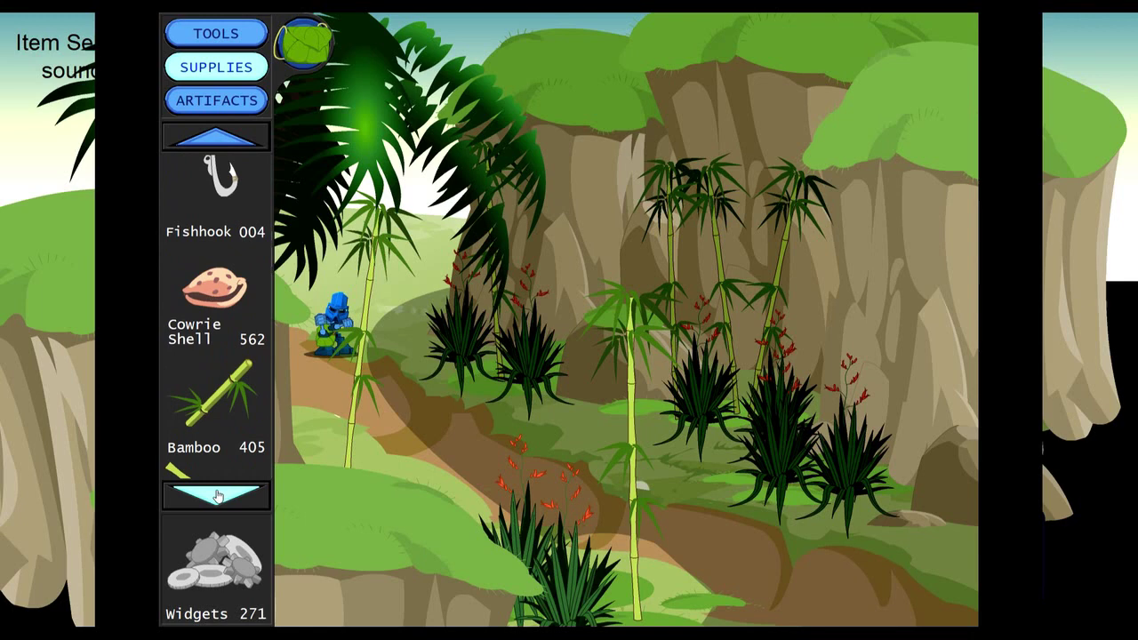
pyautogui.click(220, 494)
# Put the inventory away and walk down the jungle path and canyon onto the green mat.
pyautogui.click(302, 40)
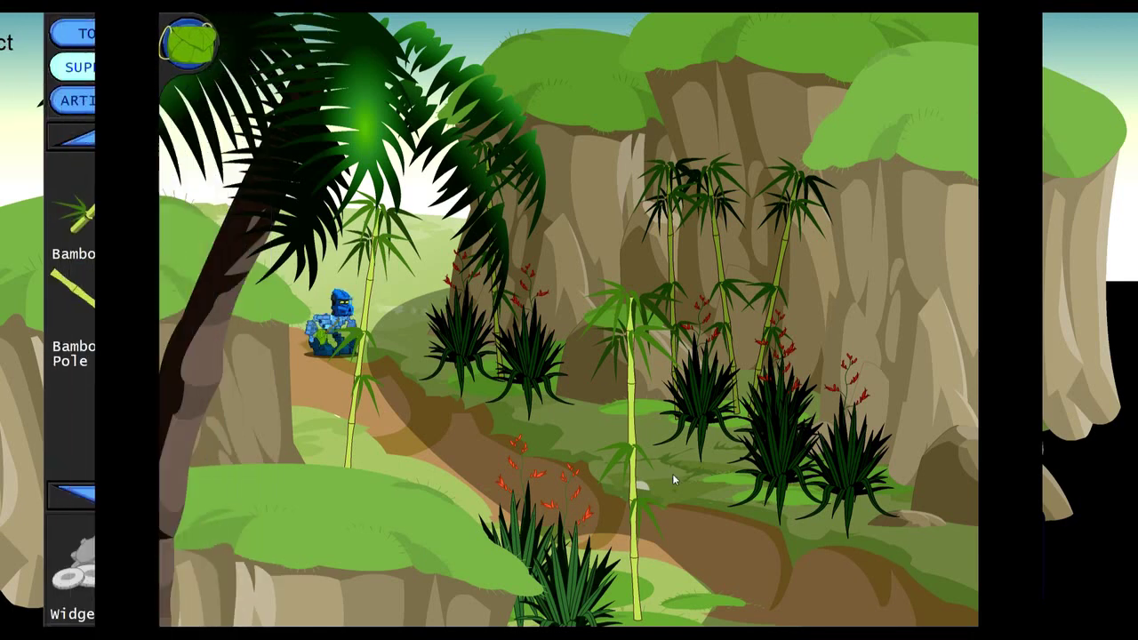
pyautogui.click(785, 581)
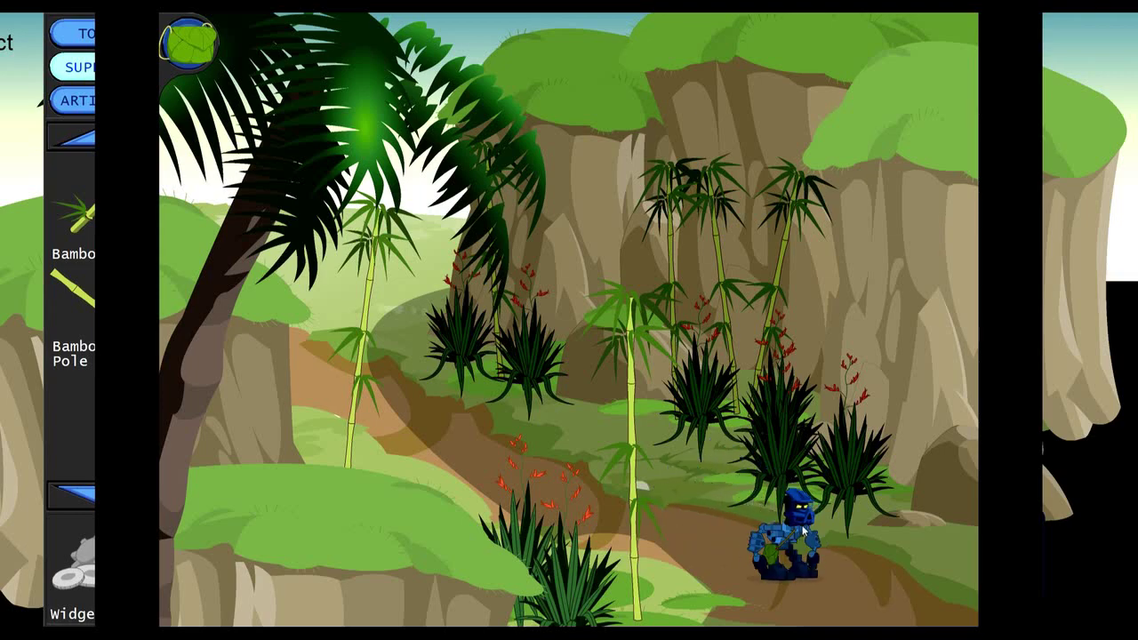
pyautogui.click(852, 592)
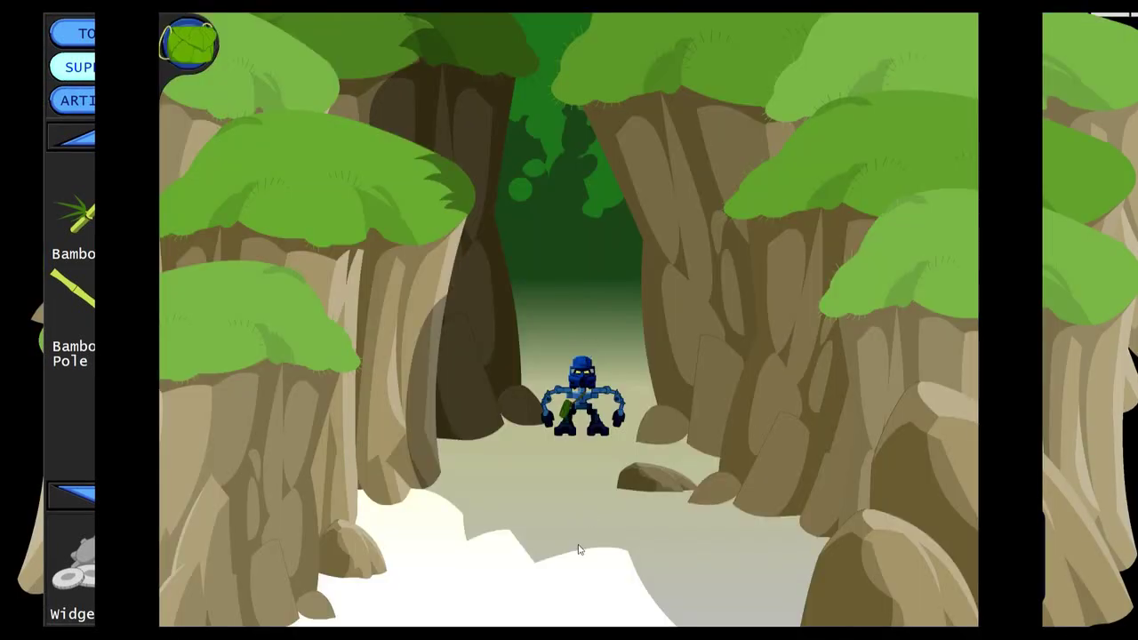
pyautogui.click(579, 617)
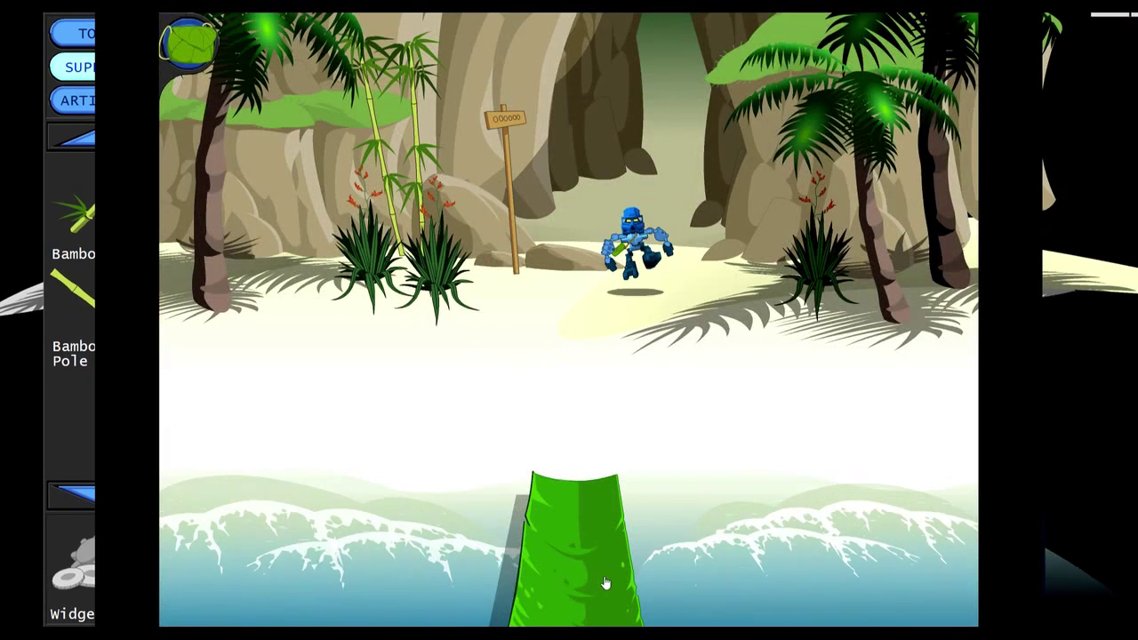
pyautogui.click(603, 572)
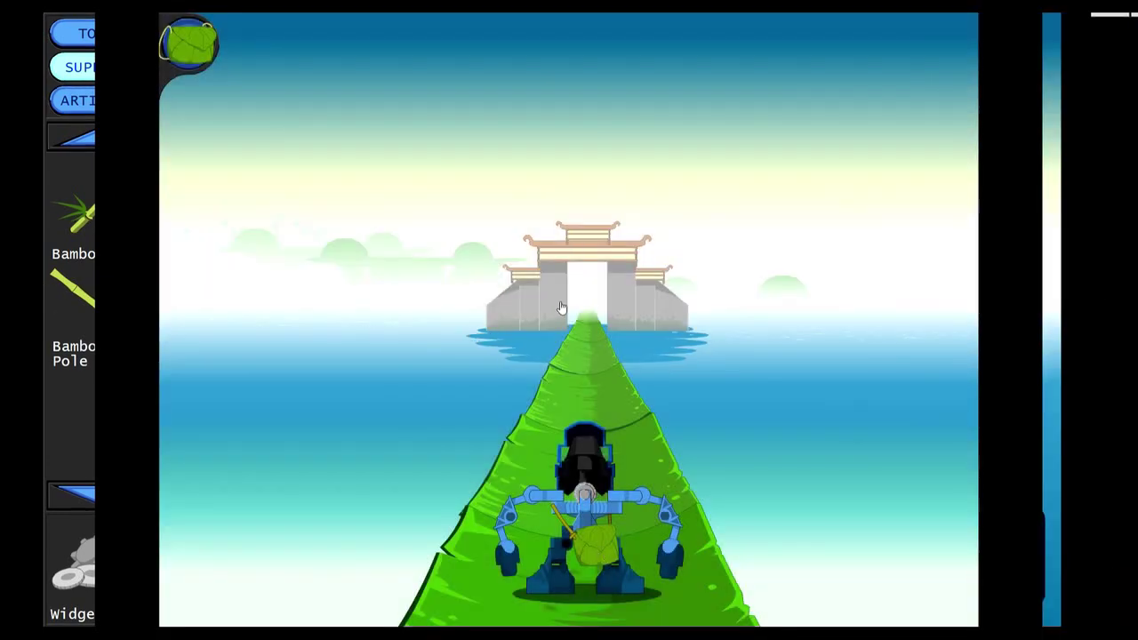
# Run the green path through the temple gate to the lily pads and approach Kai.
pyautogui.click(589, 306)
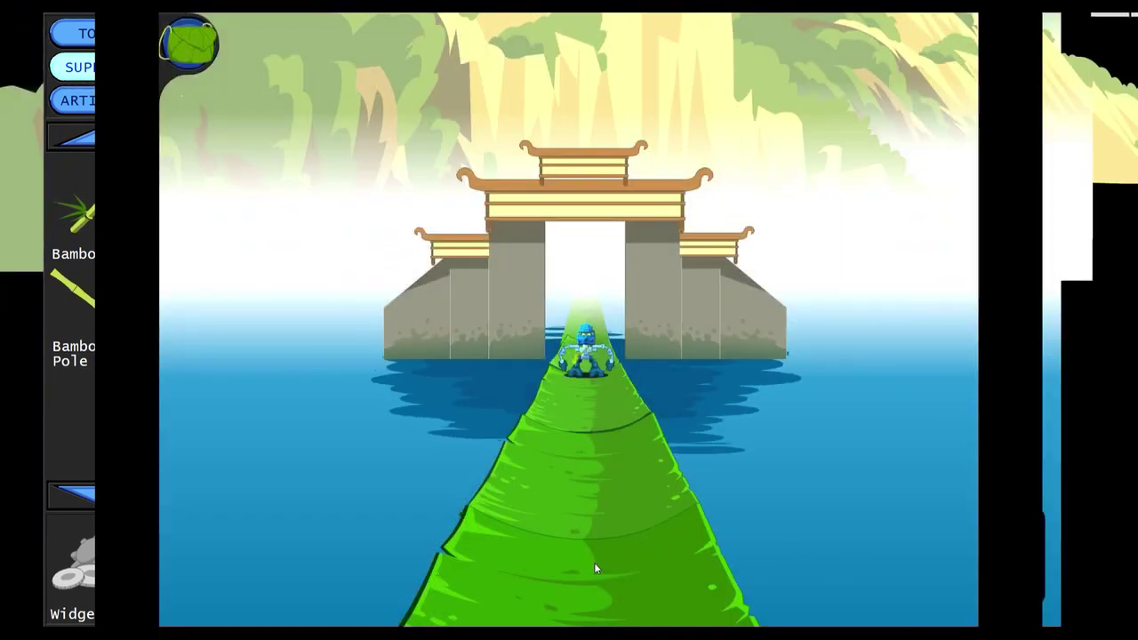
pyautogui.click(594, 567)
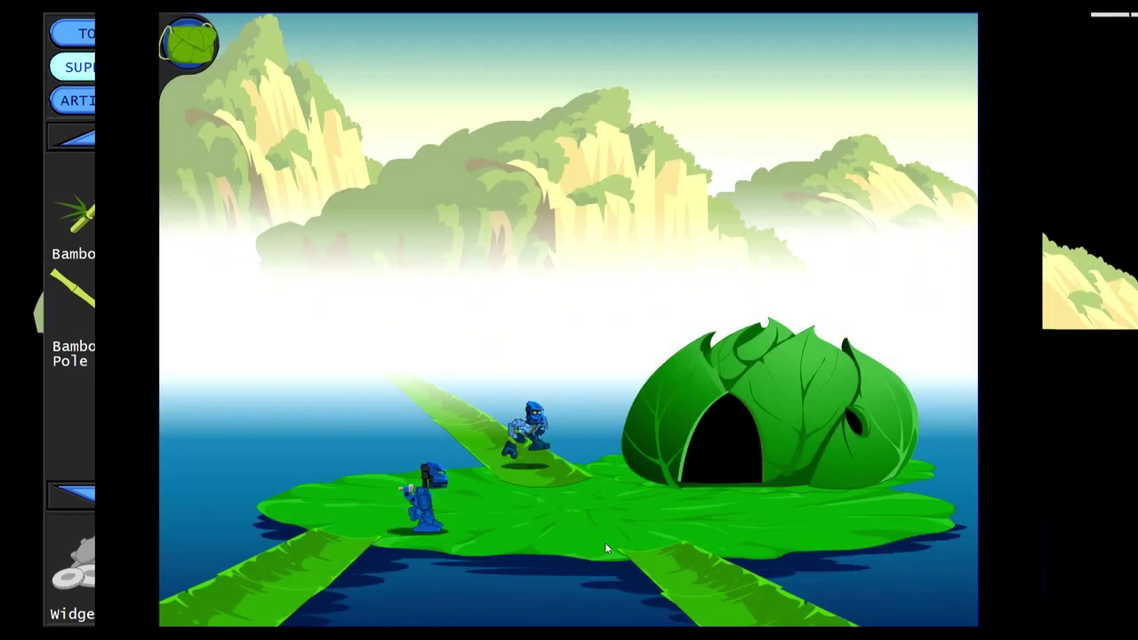
pyautogui.click(604, 542)
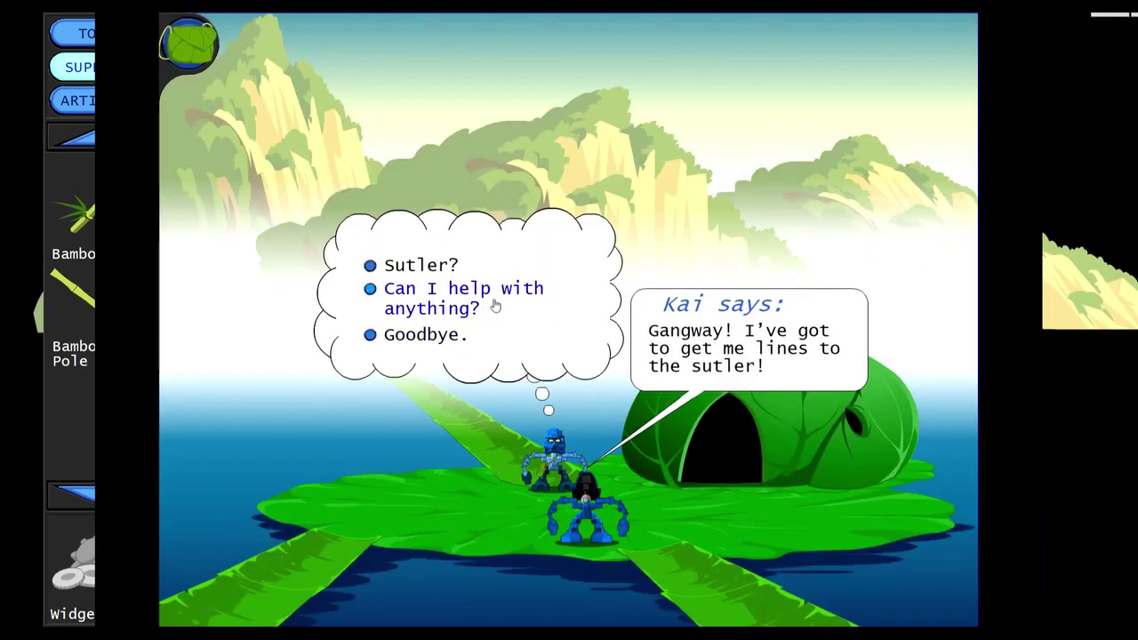
# Choose 'Sutler?' and 'Can I help with anything?', hear Kai's rope request, then say Goodbye.
pyautogui.click(425, 267)
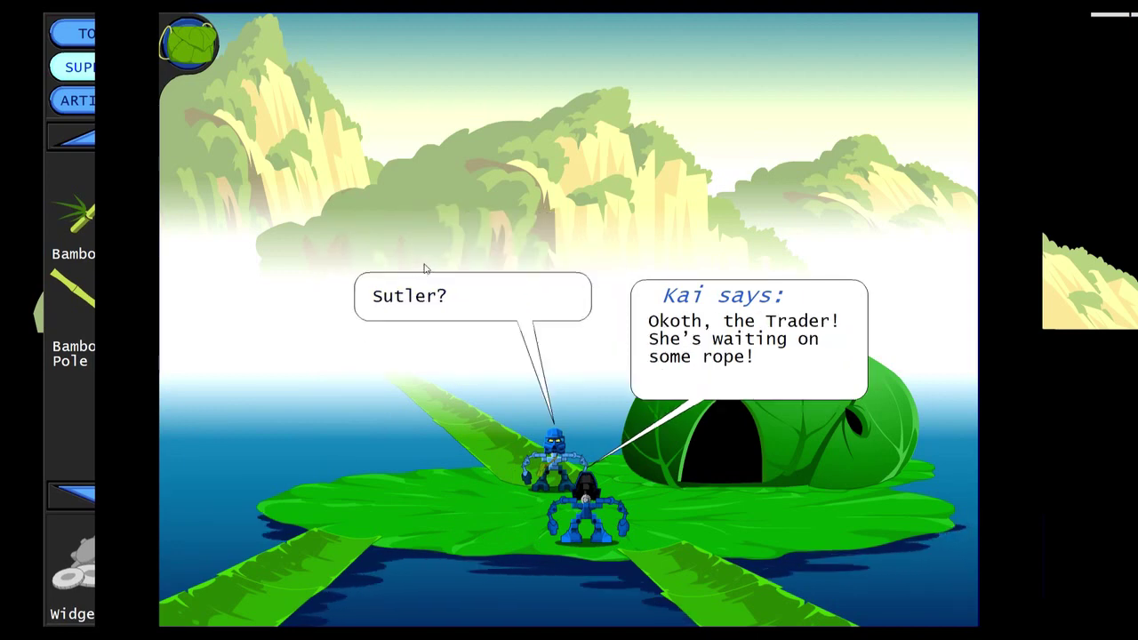
pyautogui.click(444, 308)
pyautogui.click(444, 305)
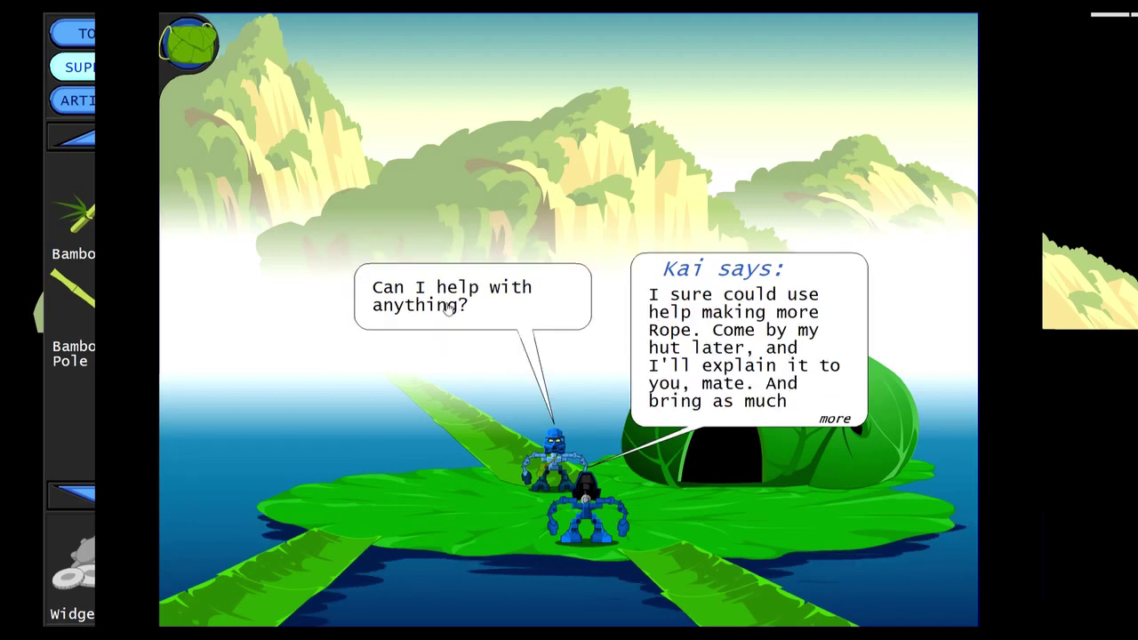
pyautogui.click(826, 419)
pyautogui.click(737, 338)
pyautogui.click(418, 298)
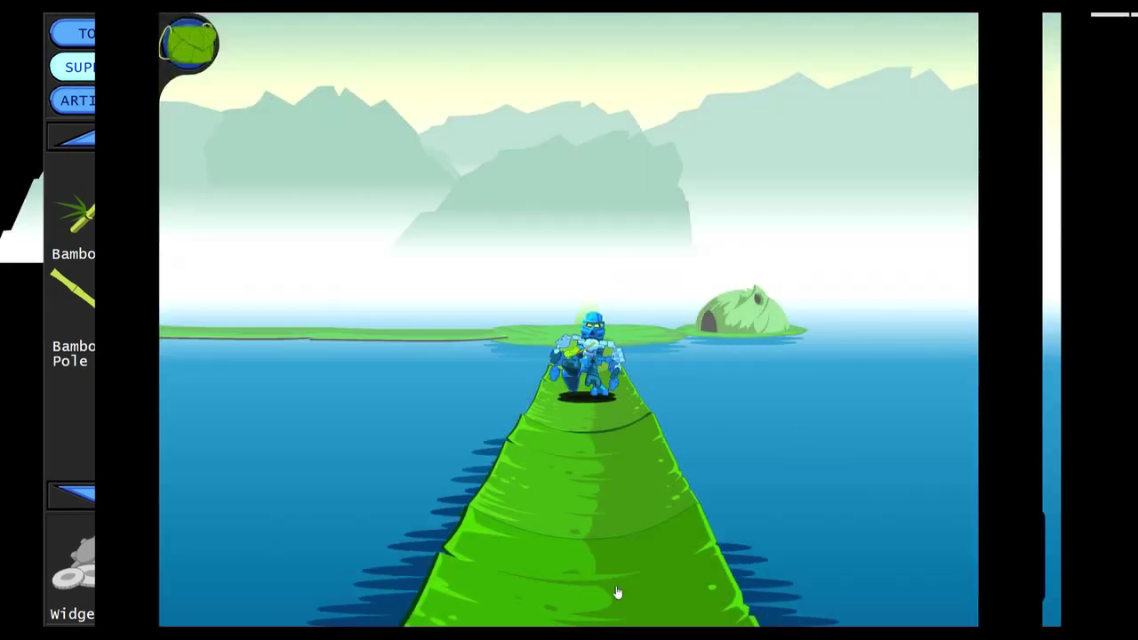
# Walk into the leaf-hut village, visit both doorways and the bridge, then enter the scroll hut.
pyautogui.click(618, 593)
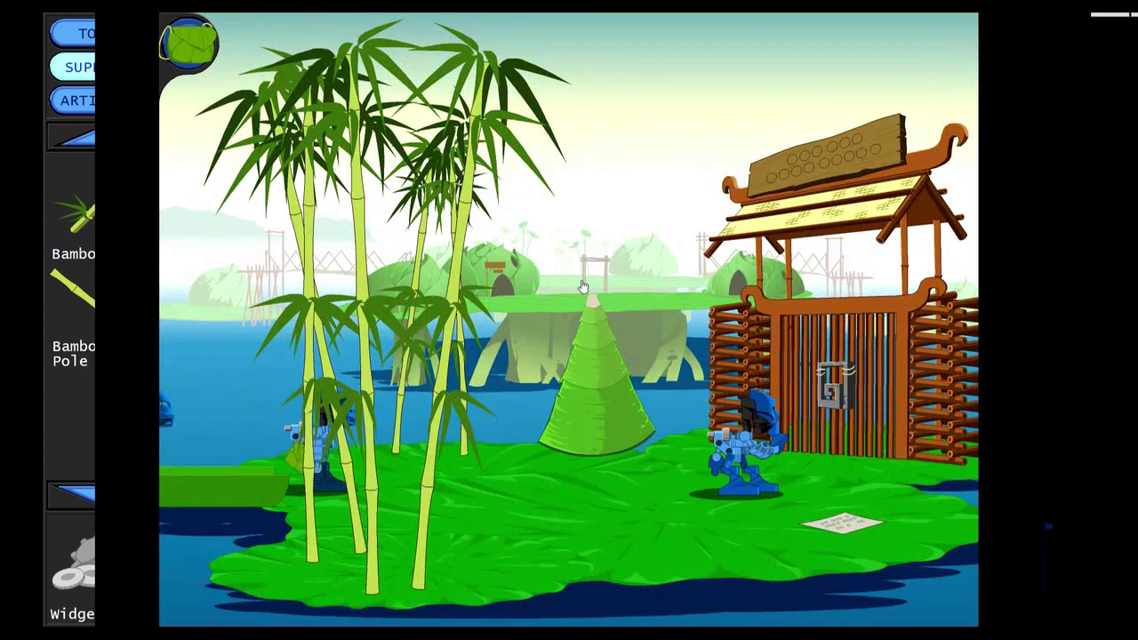
pyautogui.click(828, 524)
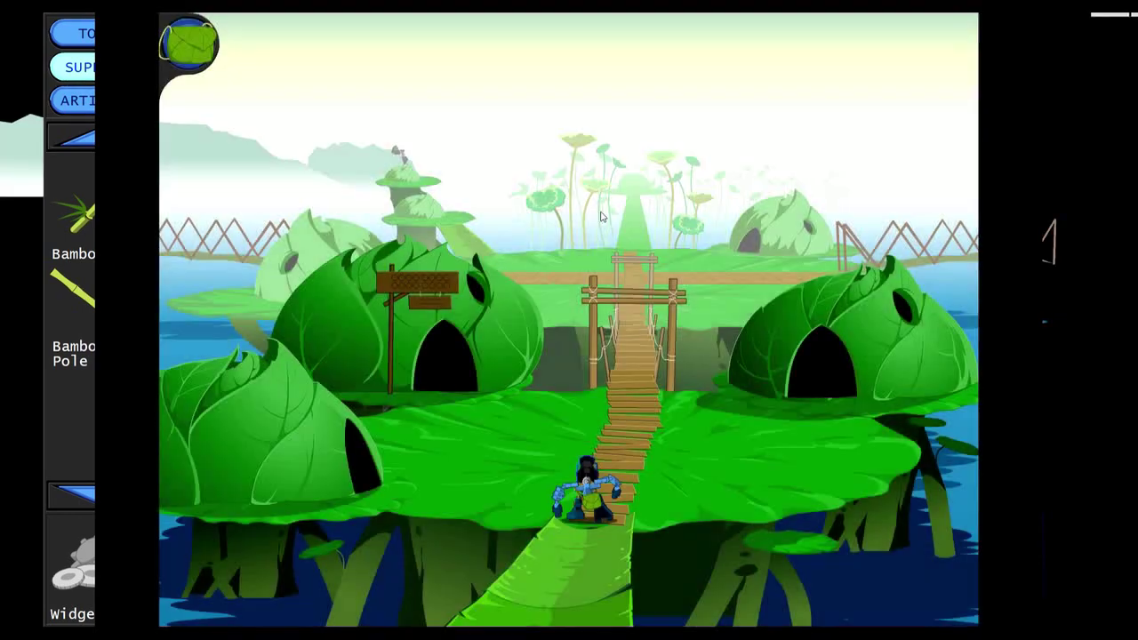
pyautogui.click(349, 433)
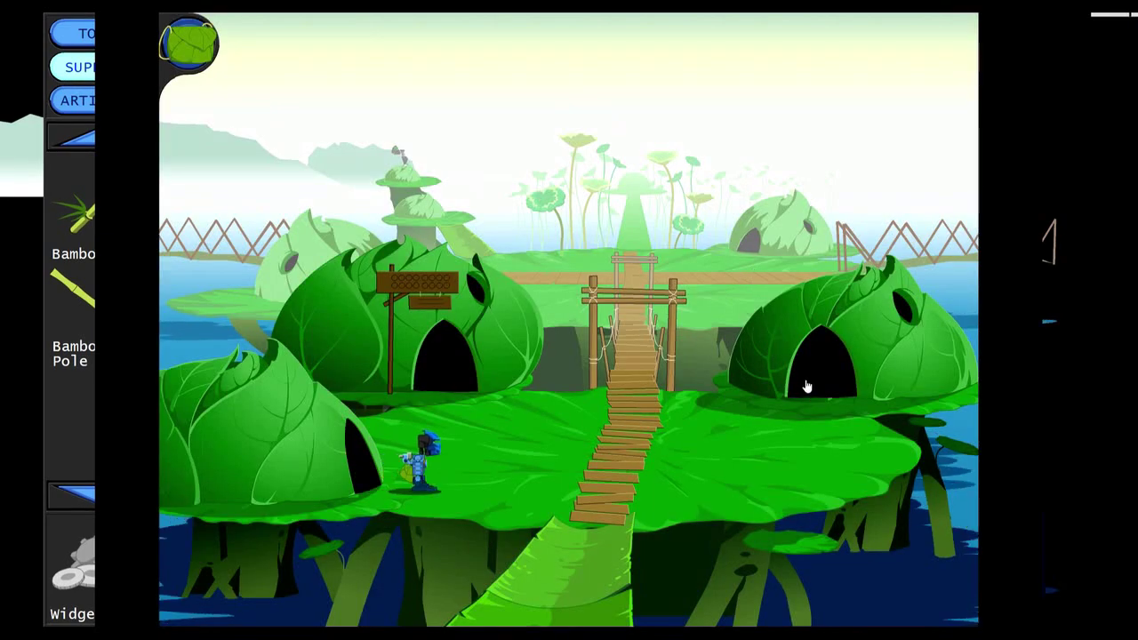
pyautogui.click(807, 387)
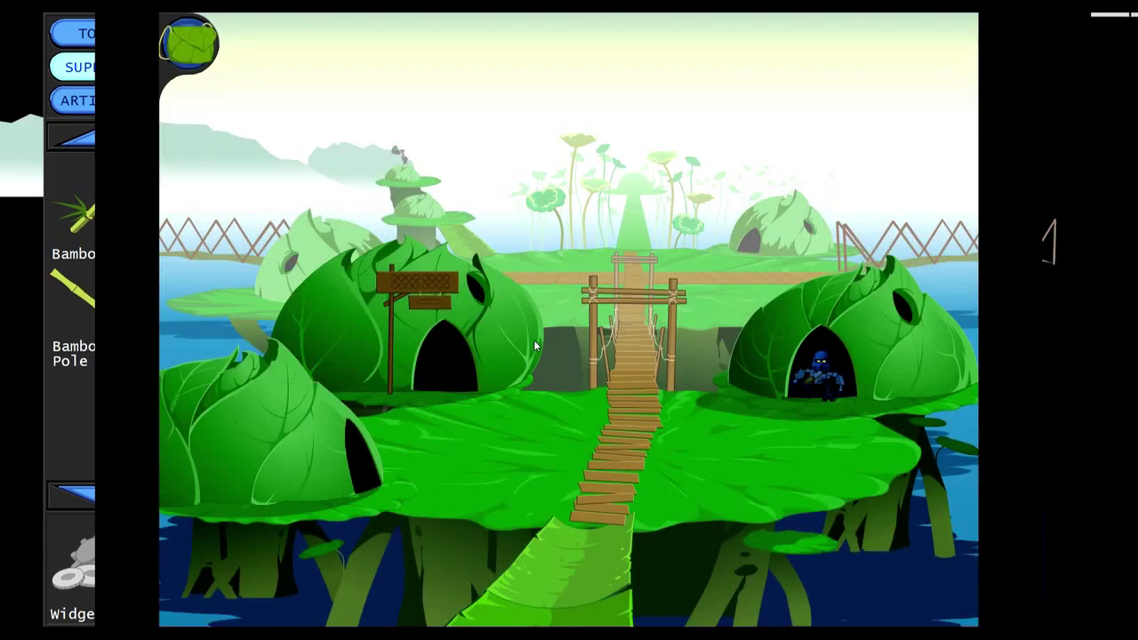
pyautogui.click(621, 336)
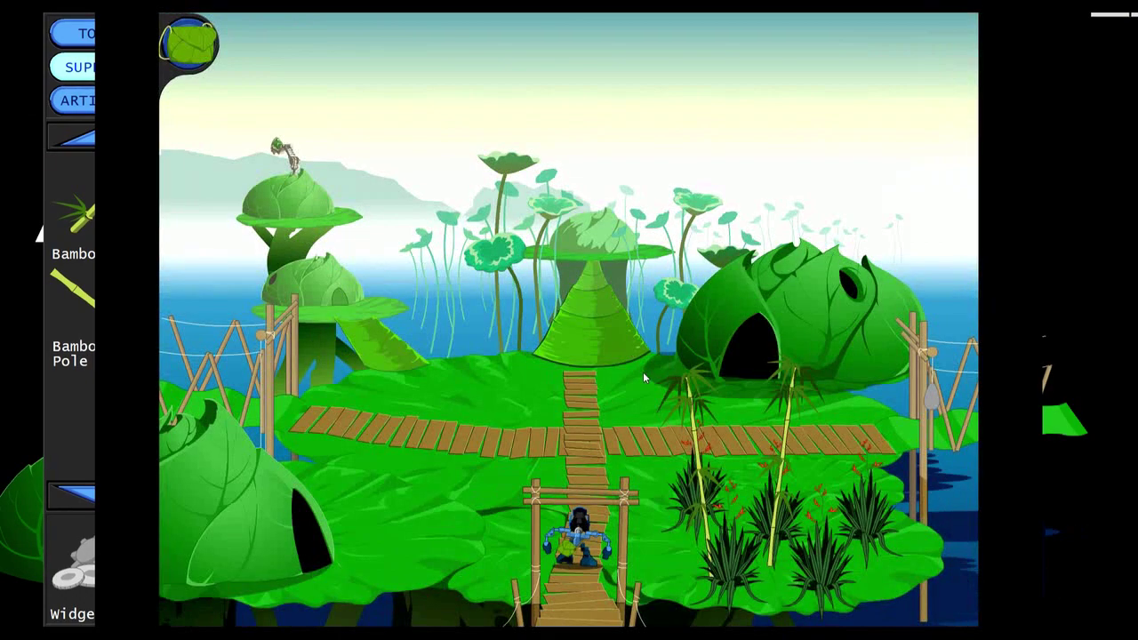
pyautogui.click(320, 534)
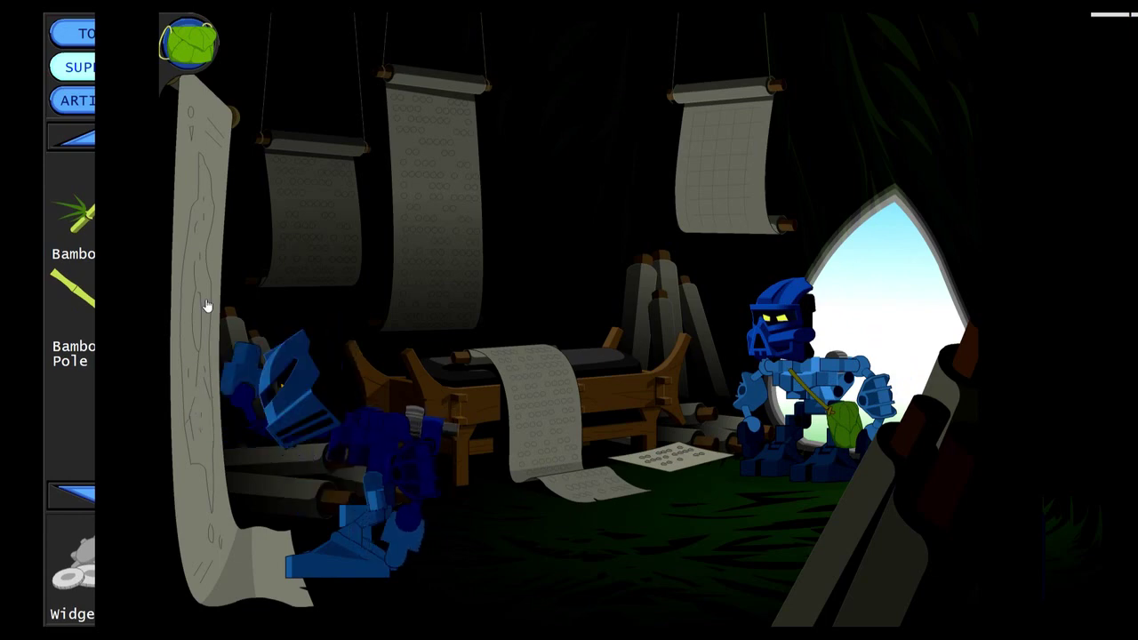
pyautogui.click(207, 306)
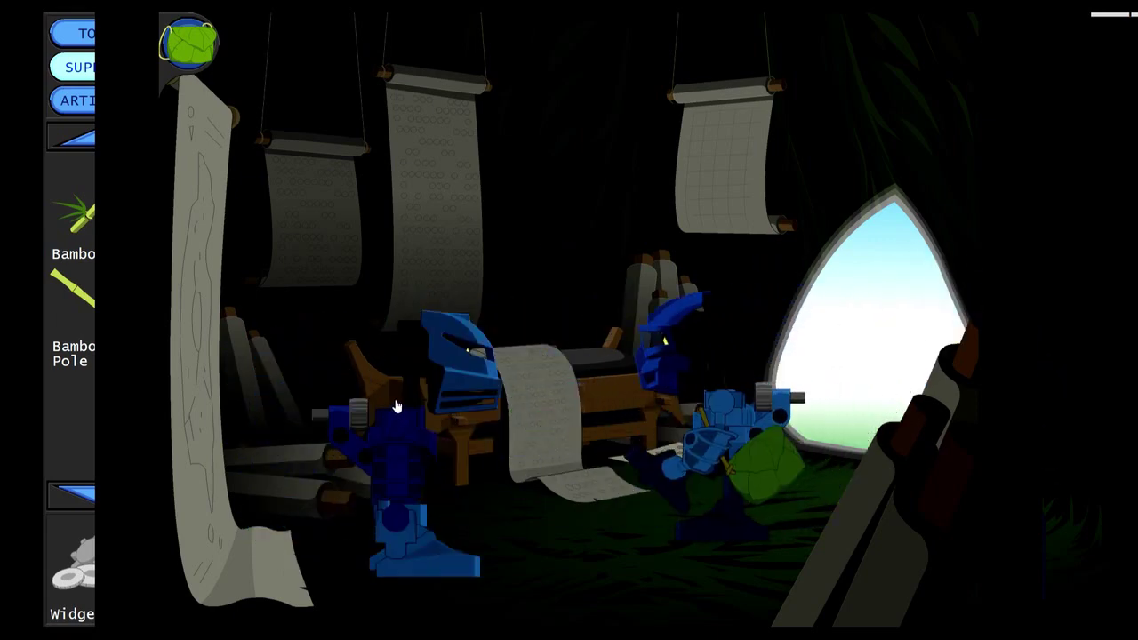
# Talk to Nireta and hear her mumble about latitude and longitude.
pyautogui.click(397, 405)
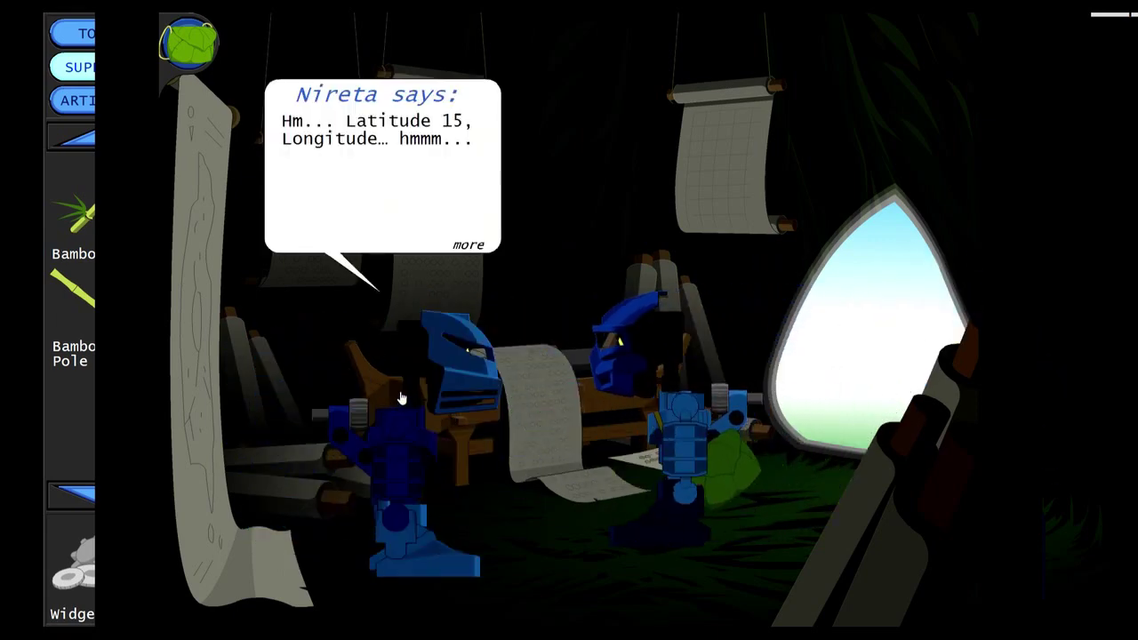
pyautogui.click(469, 244)
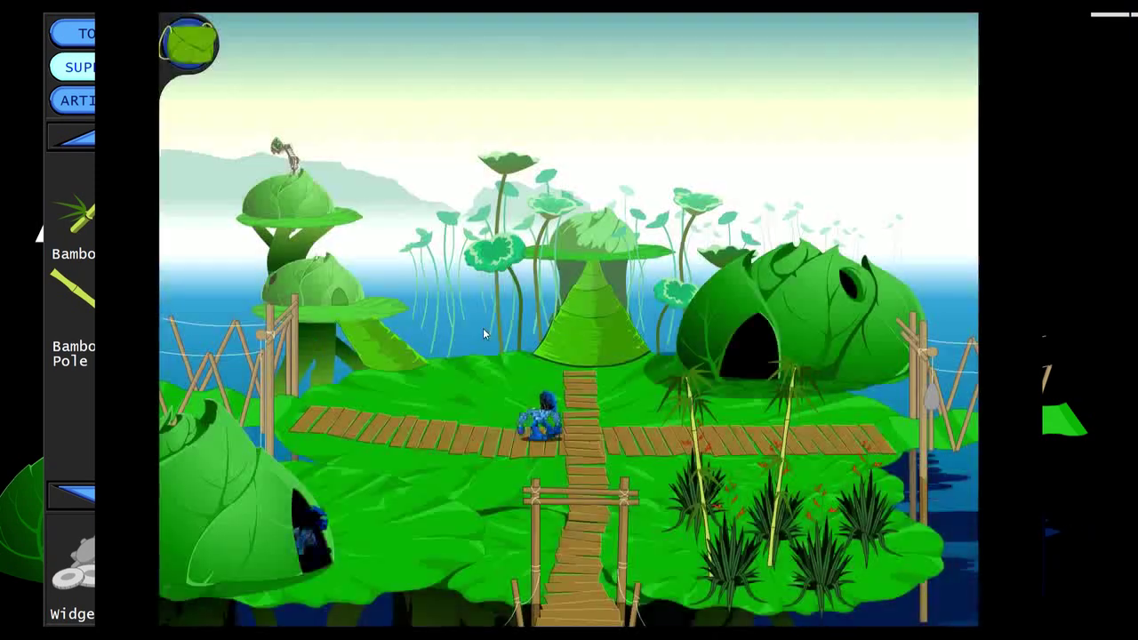
# Walk to the leaf tower, read and close the circle-symbol note, then bring up the inventory.
pyautogui.click(335, 300)
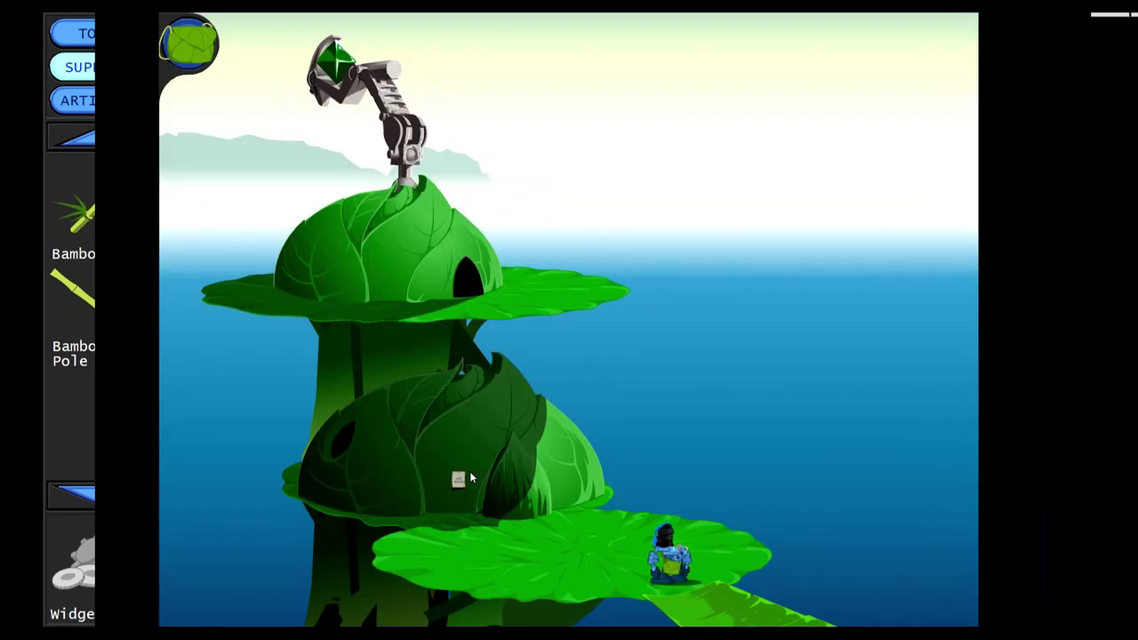
pyautogui.click(463, 482)
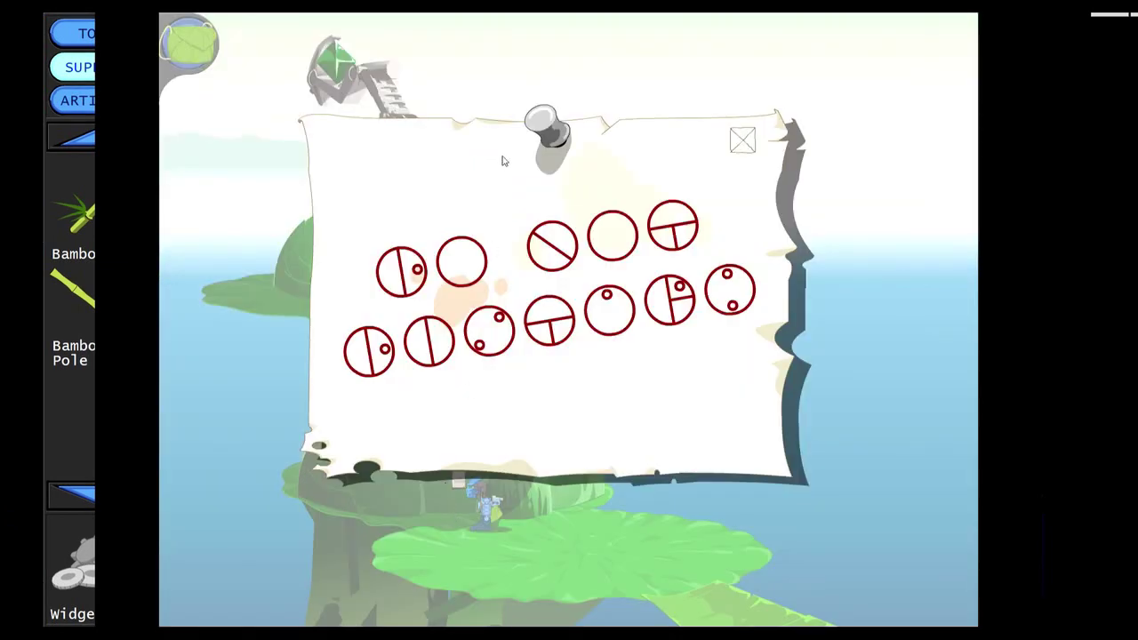
pyautogui.click(742, 142)
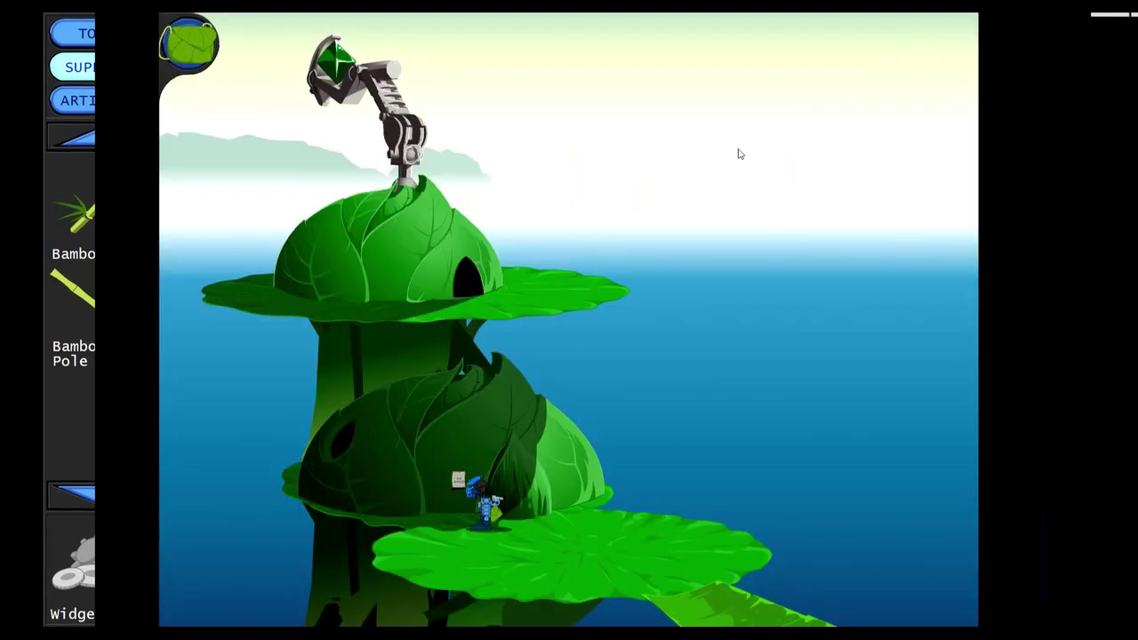
pyautogui.click(188, 43)
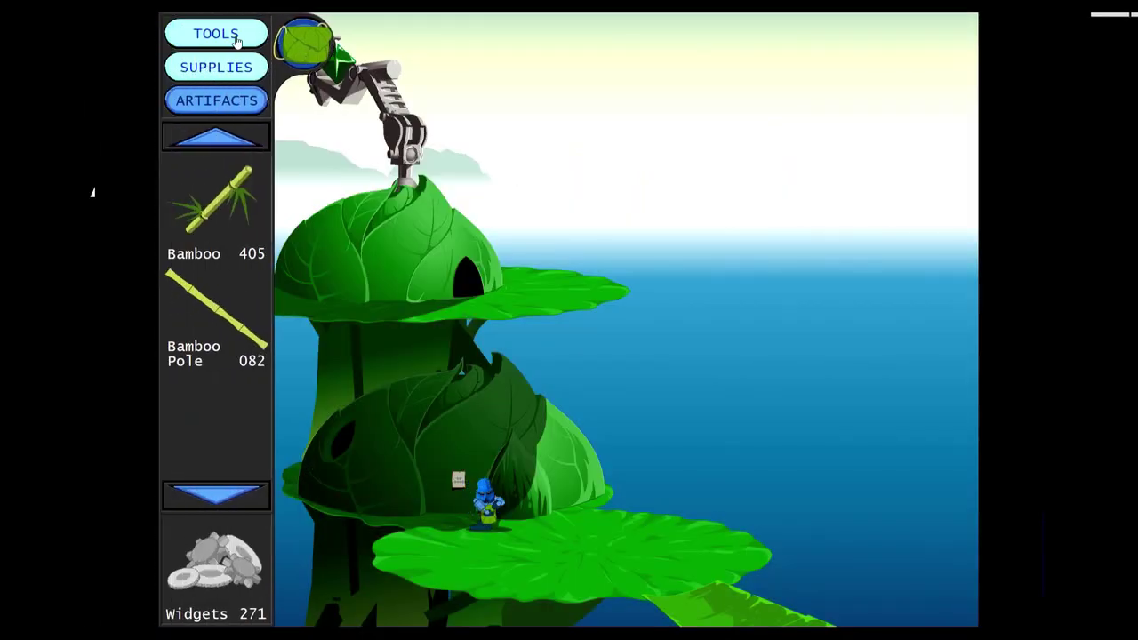
# Browse tools and supplies, select the Strategy Charm under Artifacts, and use it on the lower hut.
pyautogui.click(236, 38)
pyautogui.click(216, 496)
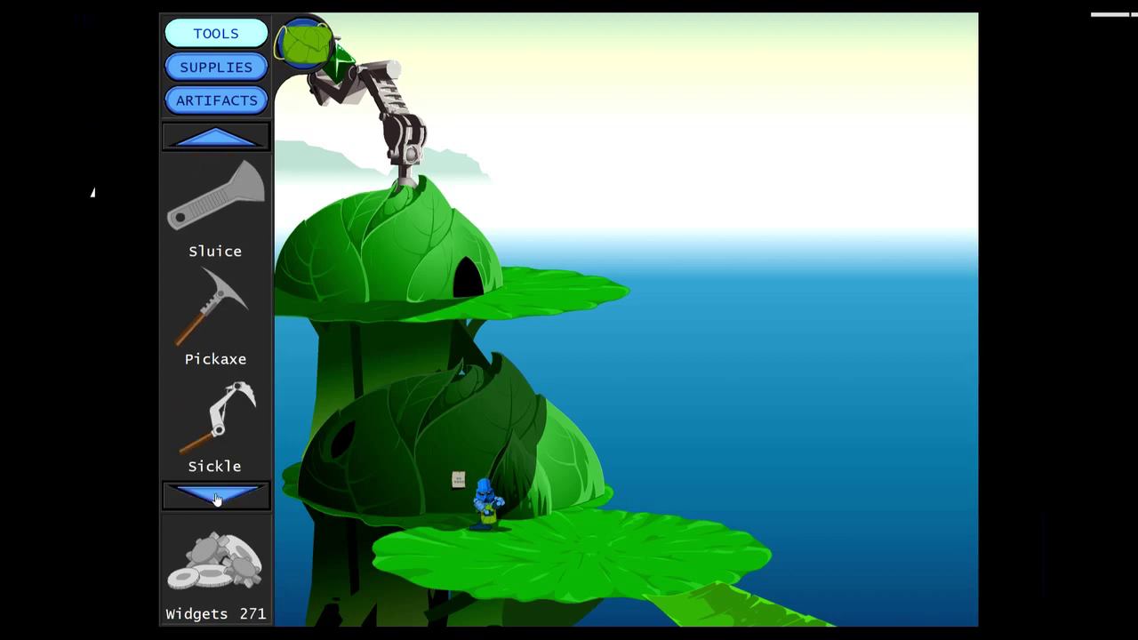
pyautogui.click(220, 497)
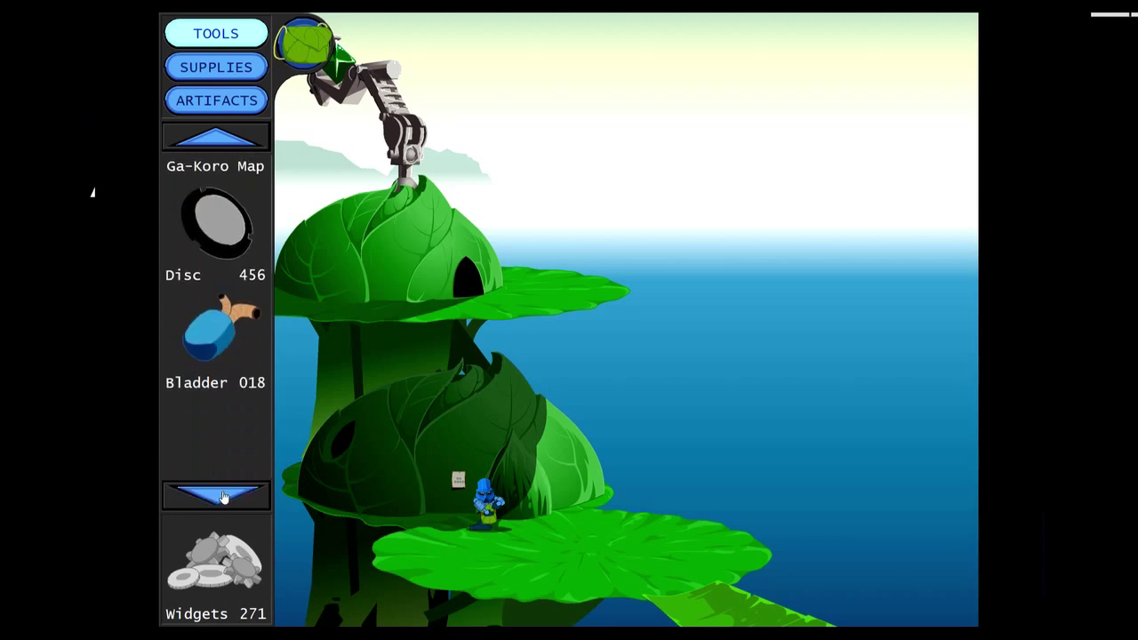
pyautogui.click(216, 99)
pyautogui.click(216, 138)
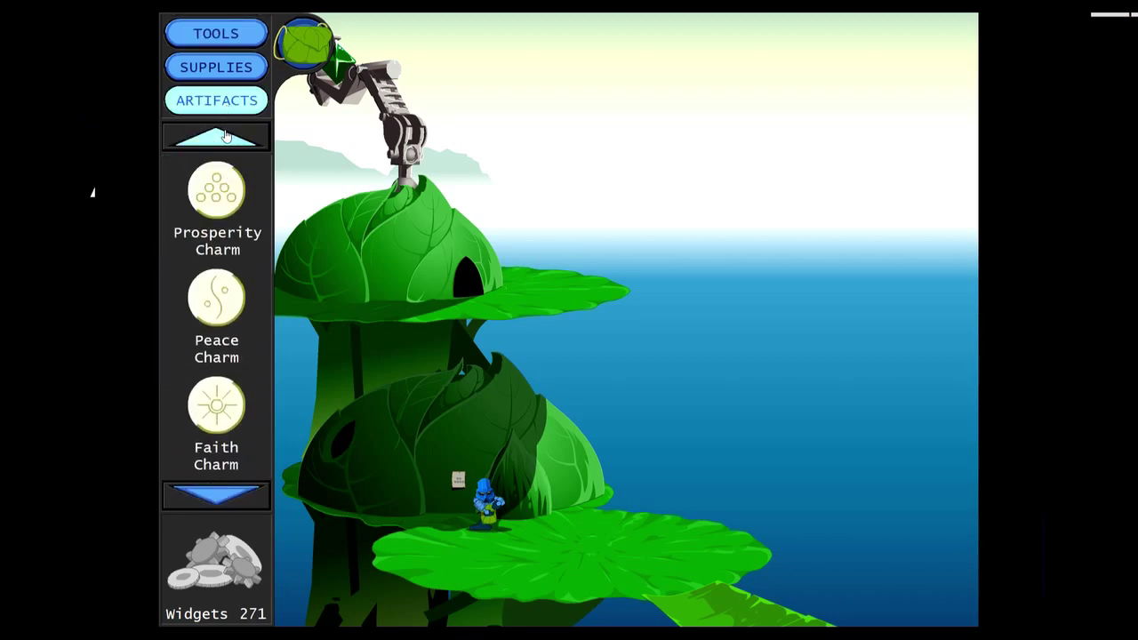
pyautogui.click(216, 138)
pyautogui.click(225, 138)
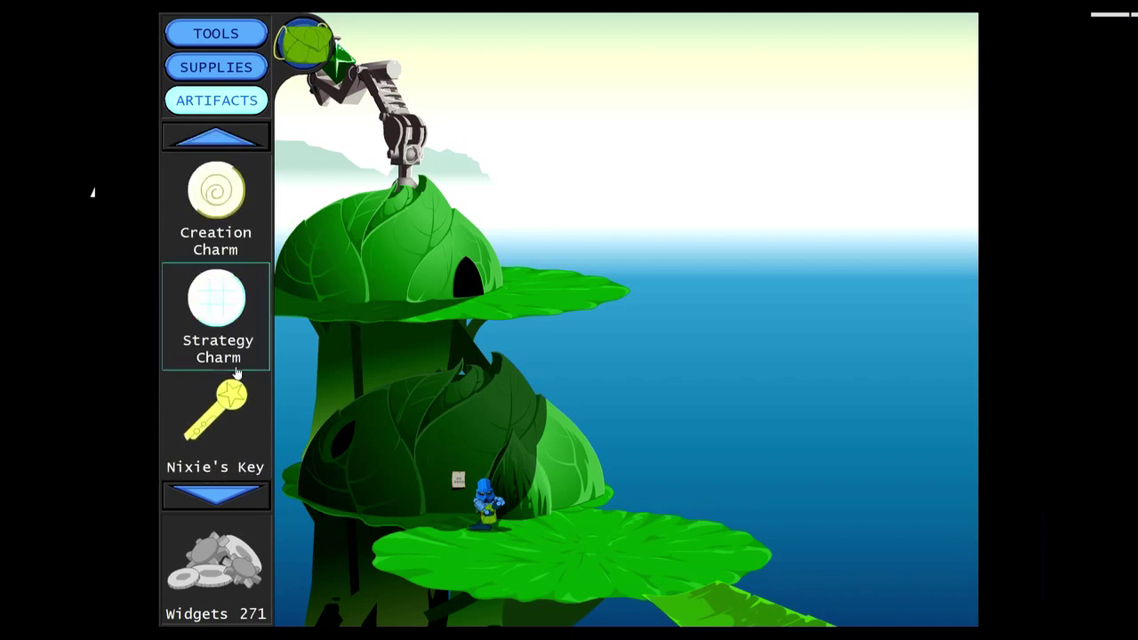
pyautogui.click(514, 502)
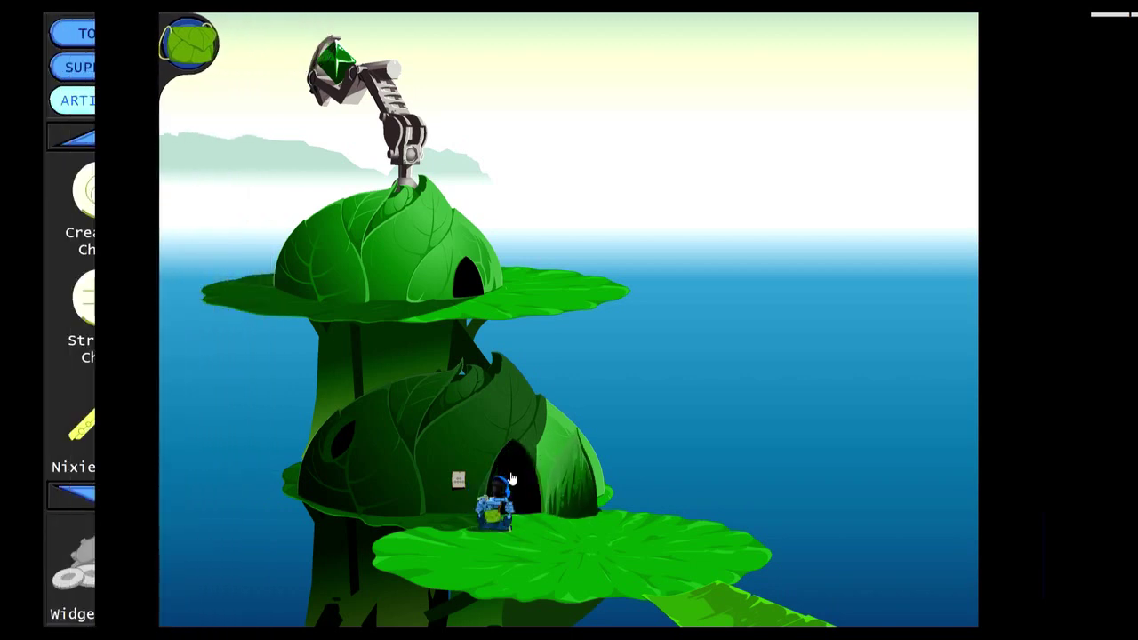
# Enter the opened doorway and go beside the ladder into Nixie's laboratory.
pyautogui.click(511, 481)
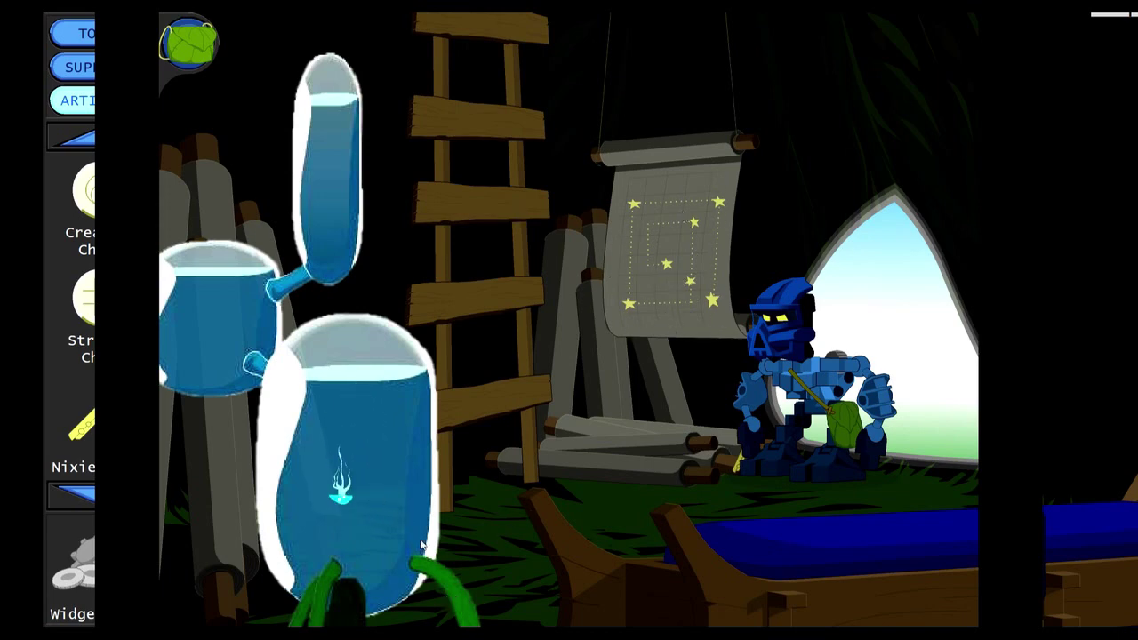
pyautogui.click(478, 418)
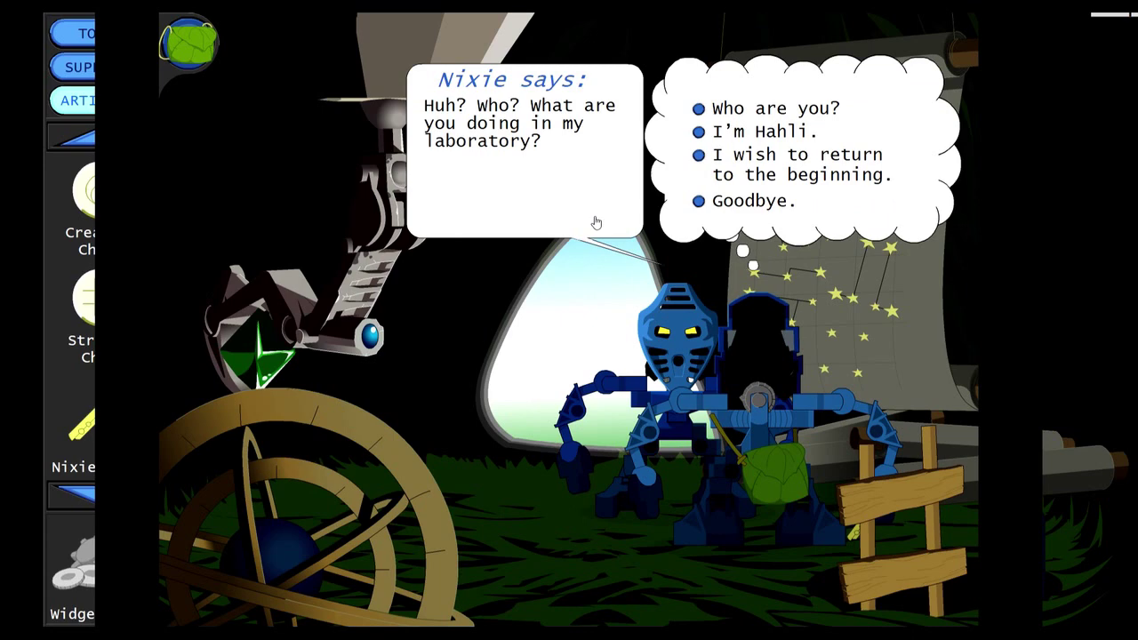
# Introduce Hahli to Nixie and ask about her name.
pyautogui.click(752, 111)
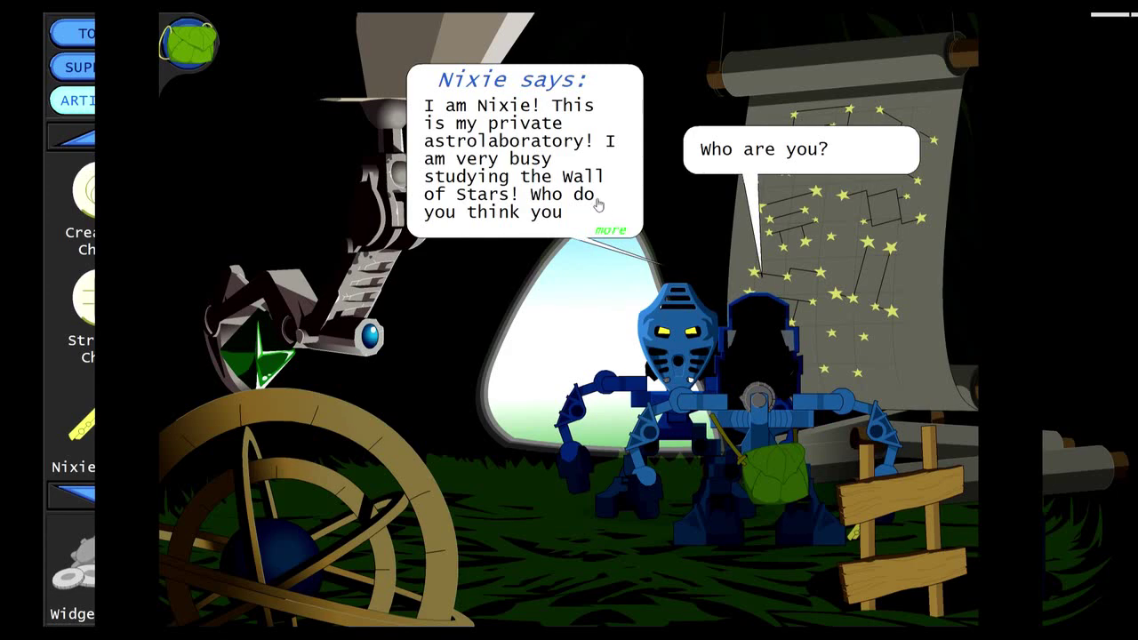
pyautogui.click(610, 231)
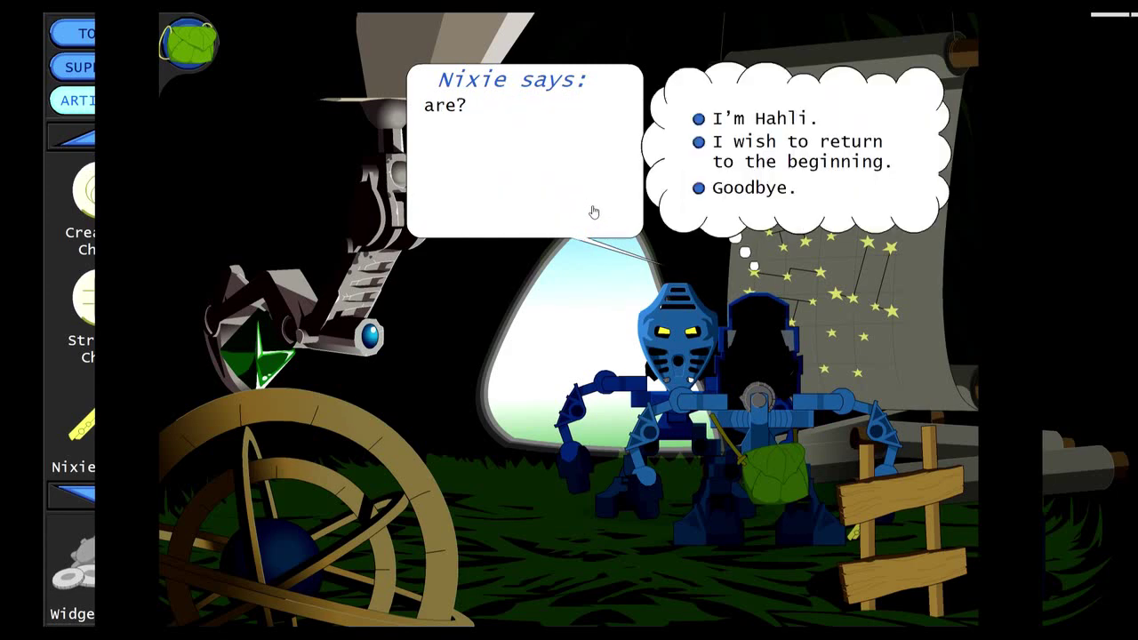
pyautogui.click(757, 117)
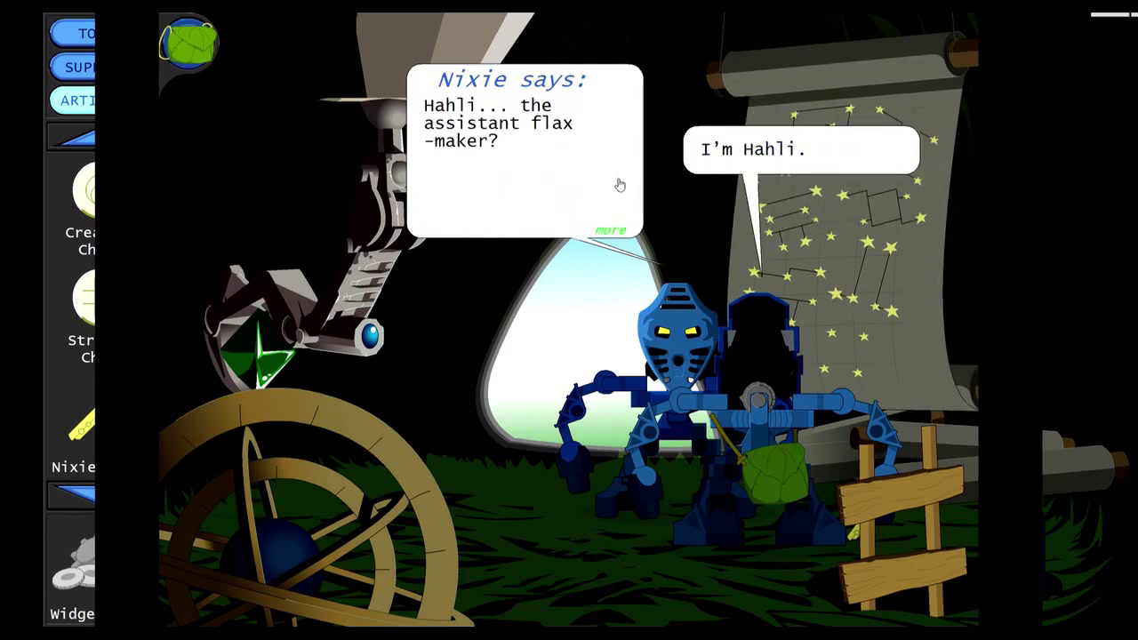
pyautogui.click(624, 193)
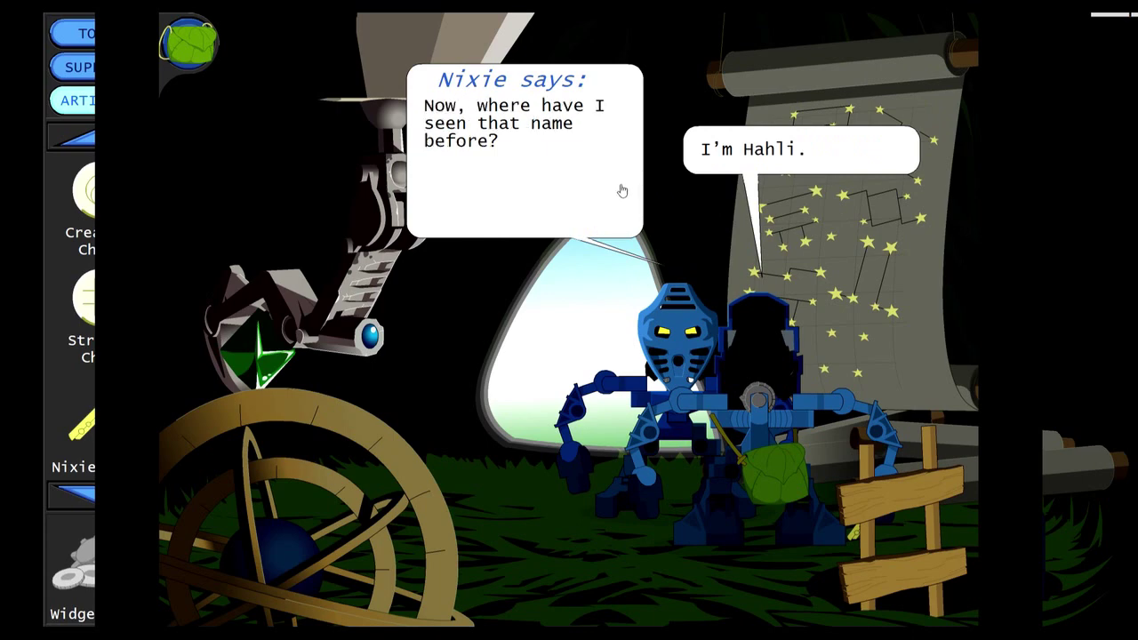
pyautogui.click(622, 190)
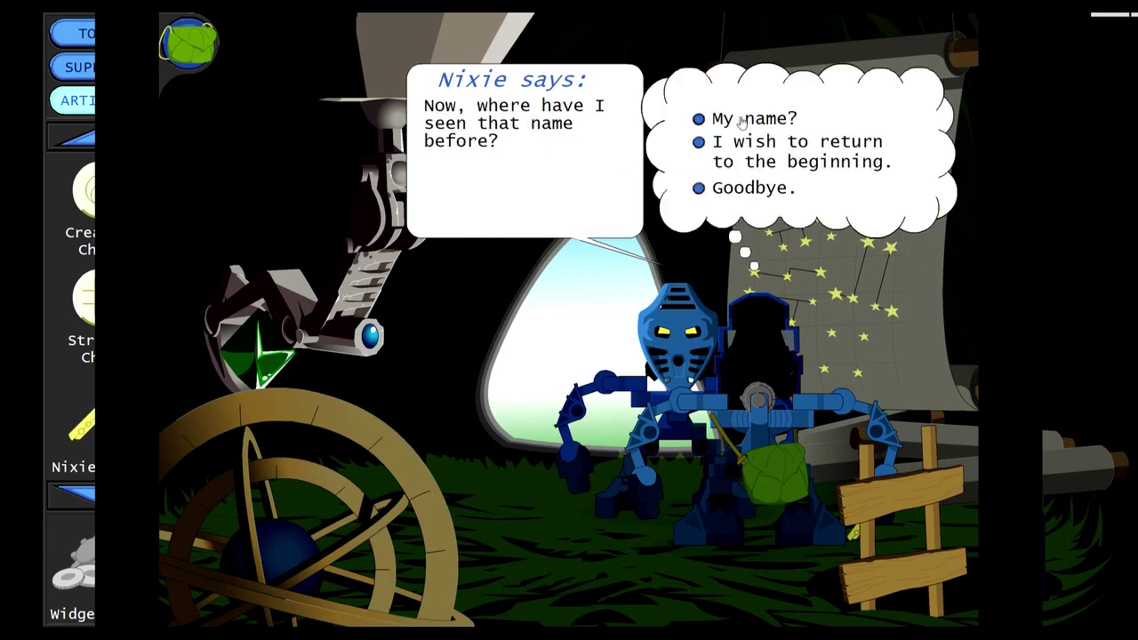
pyautogui.click(741, 121)
pyautogui.click(613, 179)
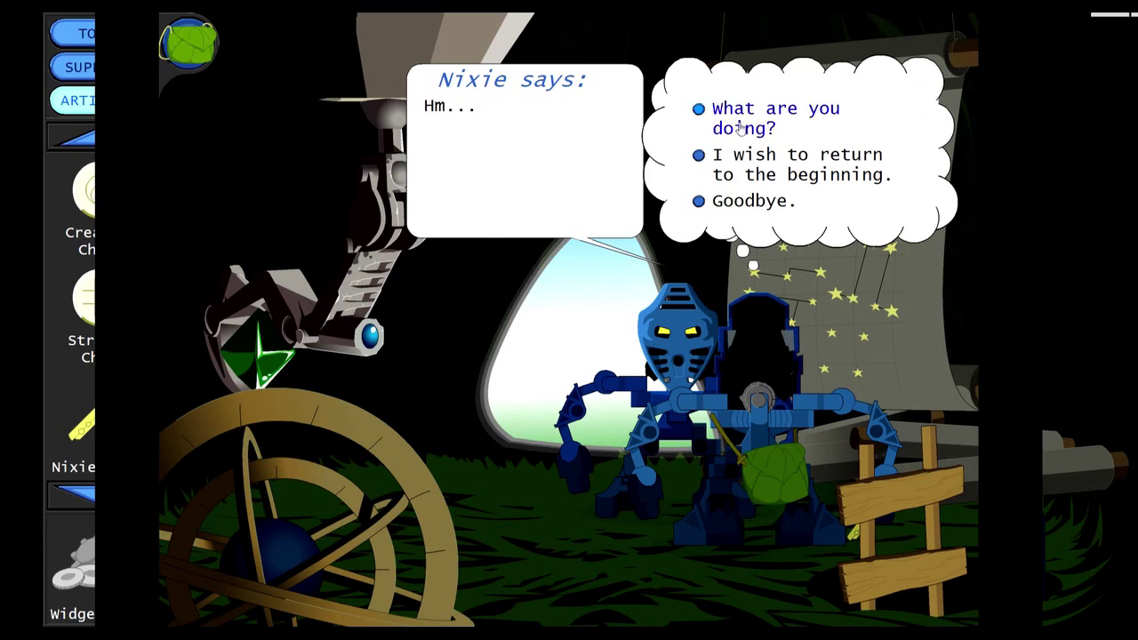
# Ask Nixie about her work and the Formula riddle, ask its meaning, then say Goodbye.
pyautogui.click(740, 127)
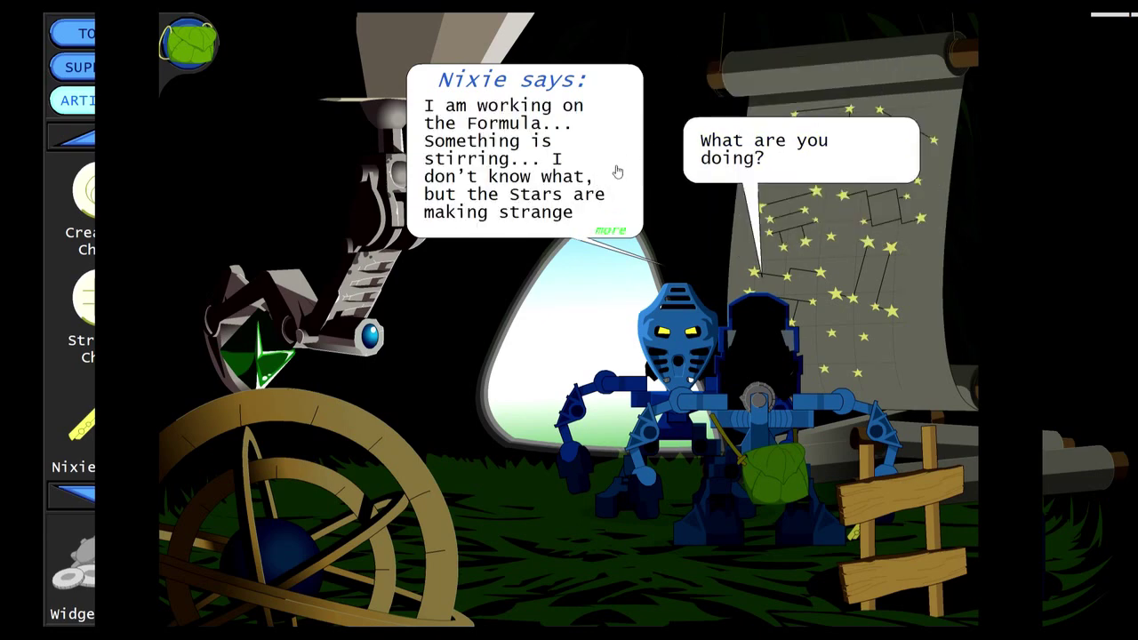
pyautogui.click(618, 171)
pyautogui.click(617, 173)
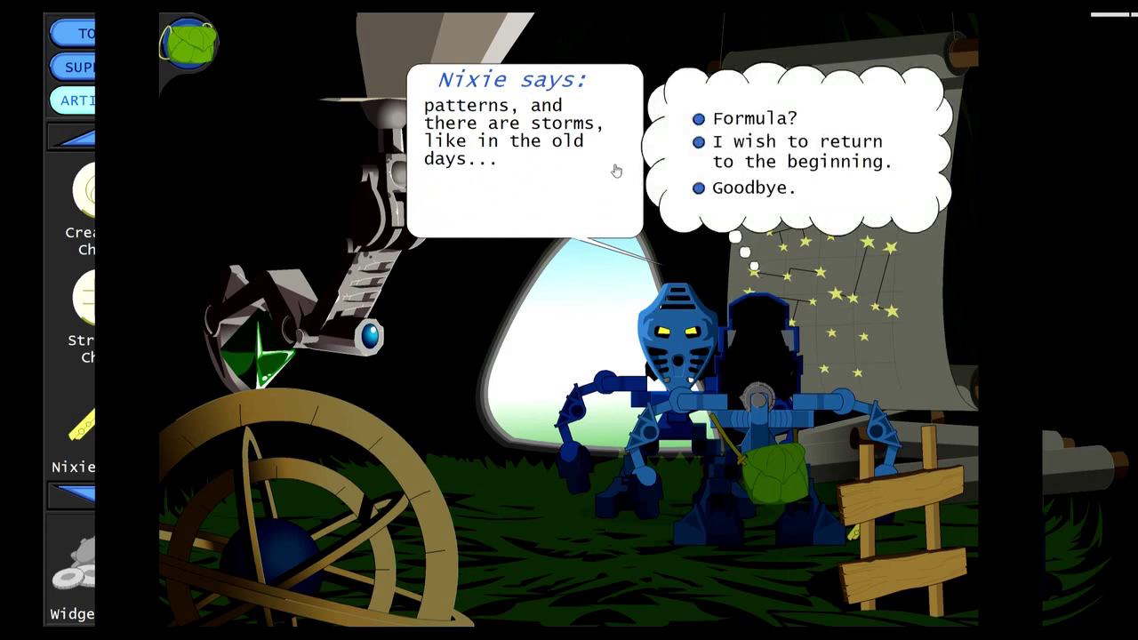
pyautogui.click(739, 127)
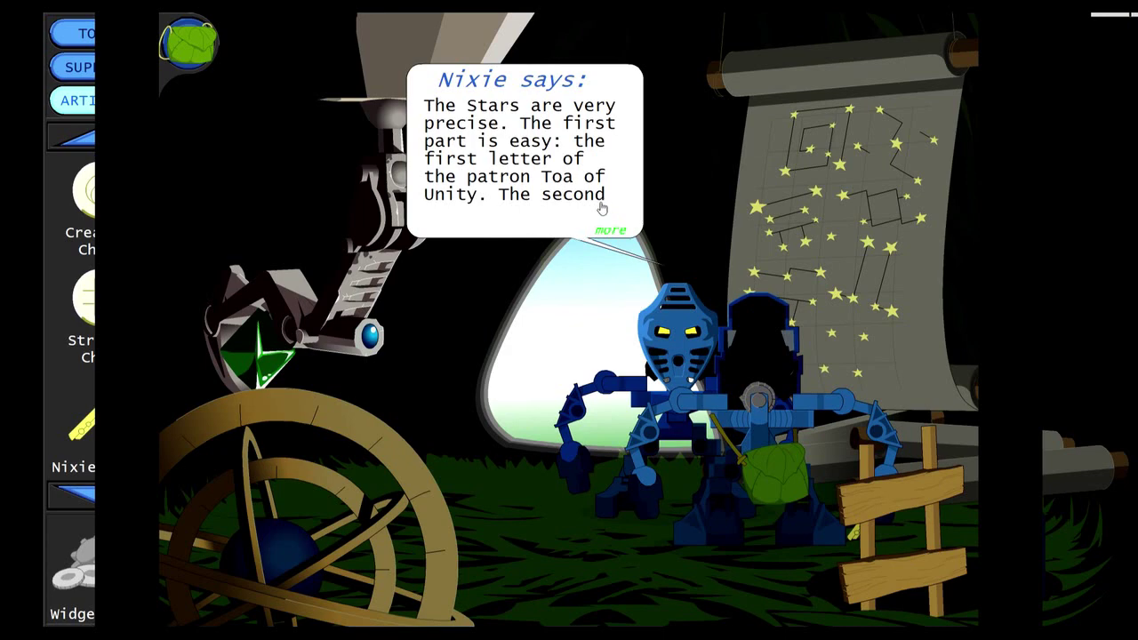
pyautogui.click(601, 205)
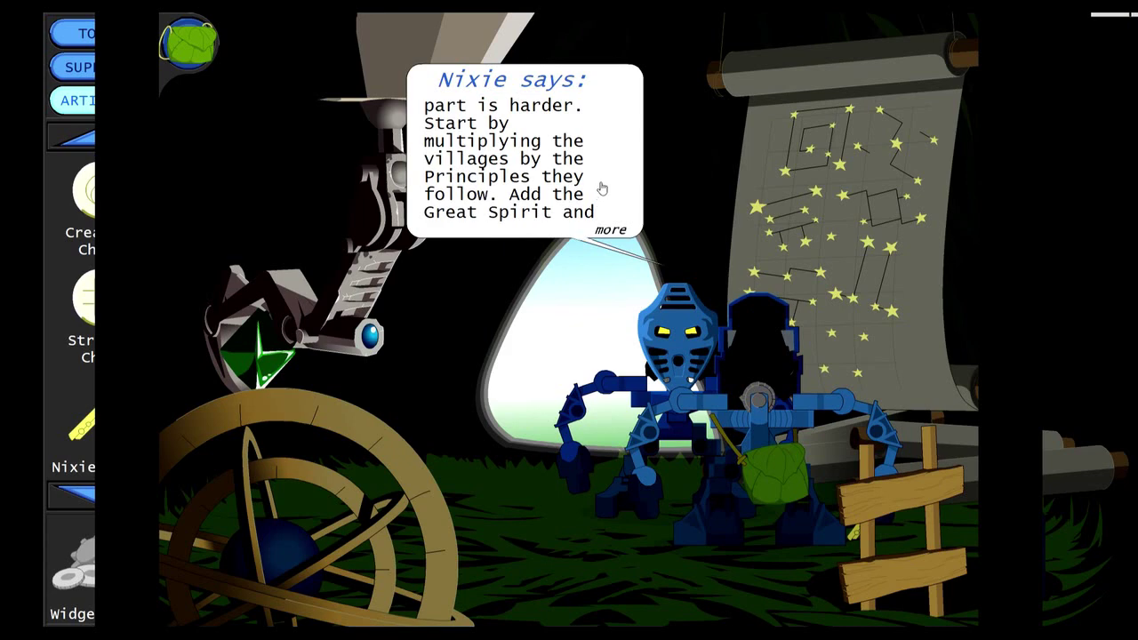
pyautogui.click(614, 223)
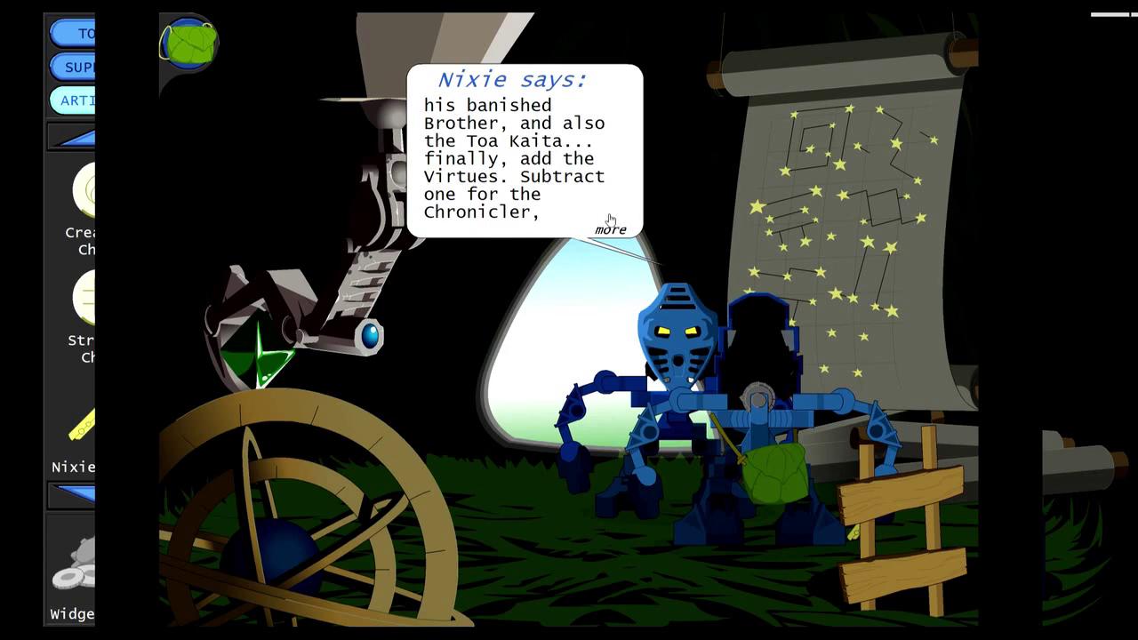
pyautogui.click(610, 223)
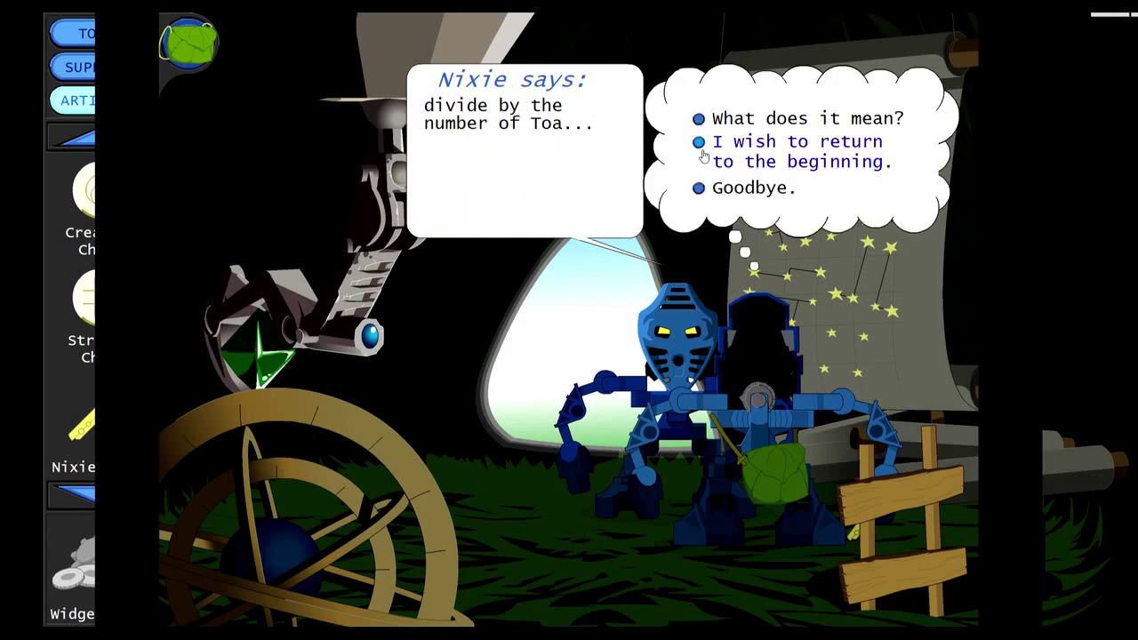
pyautogui.click(750, 124)
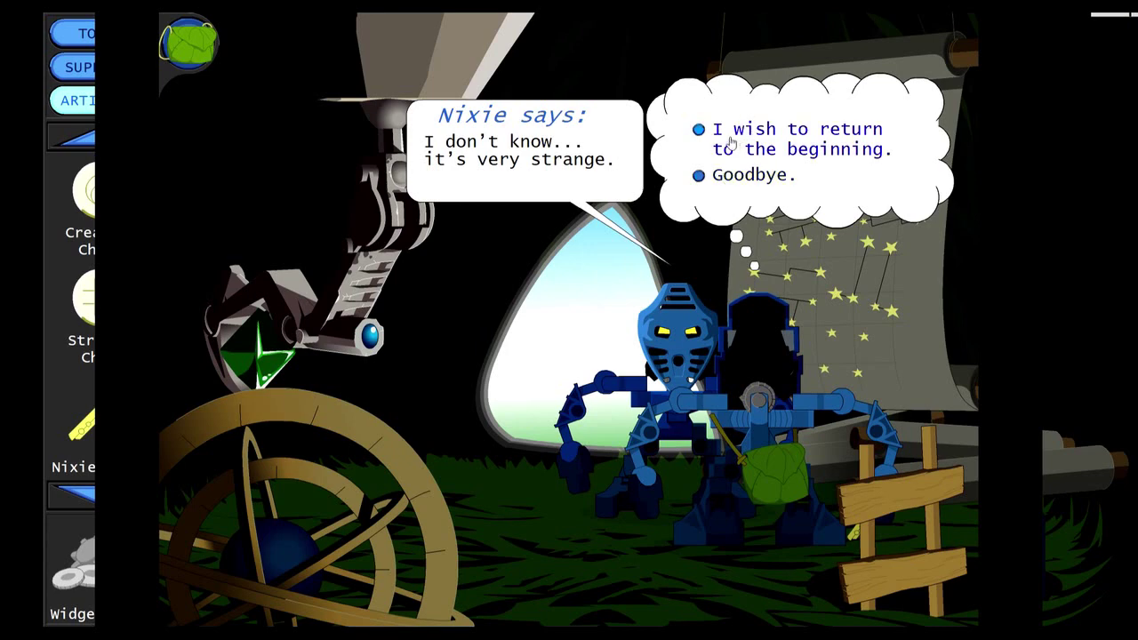
pyautogui.click(716, 179)
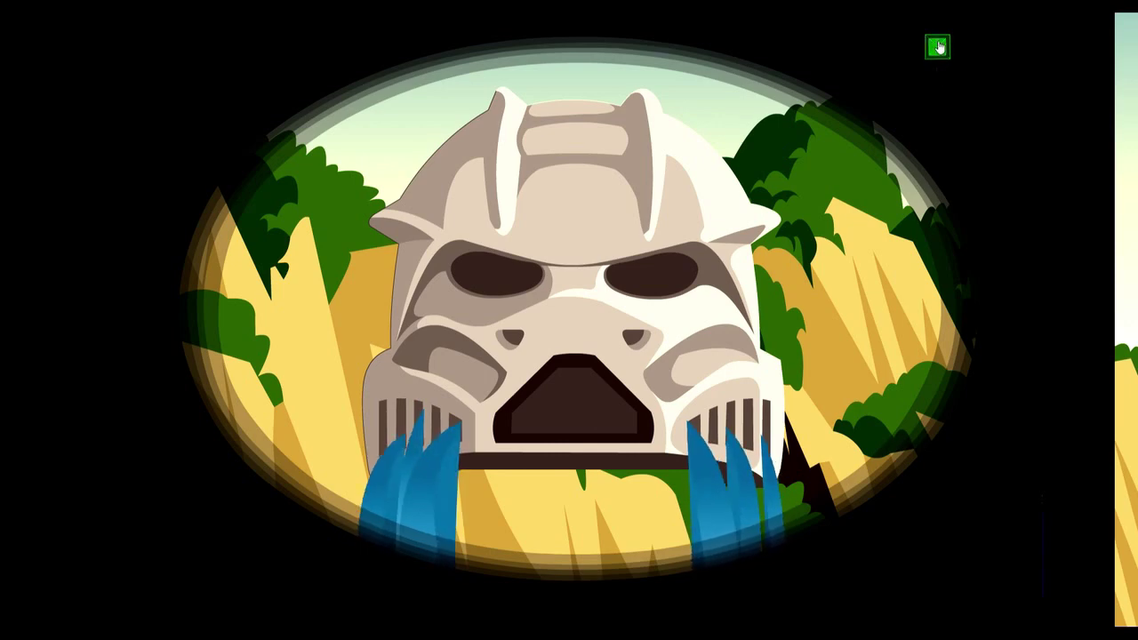
# Close the mask animation, briefly check the artifacts, and walk Hahli across the leaf into the hut.
pyautogui.click(937, 47)
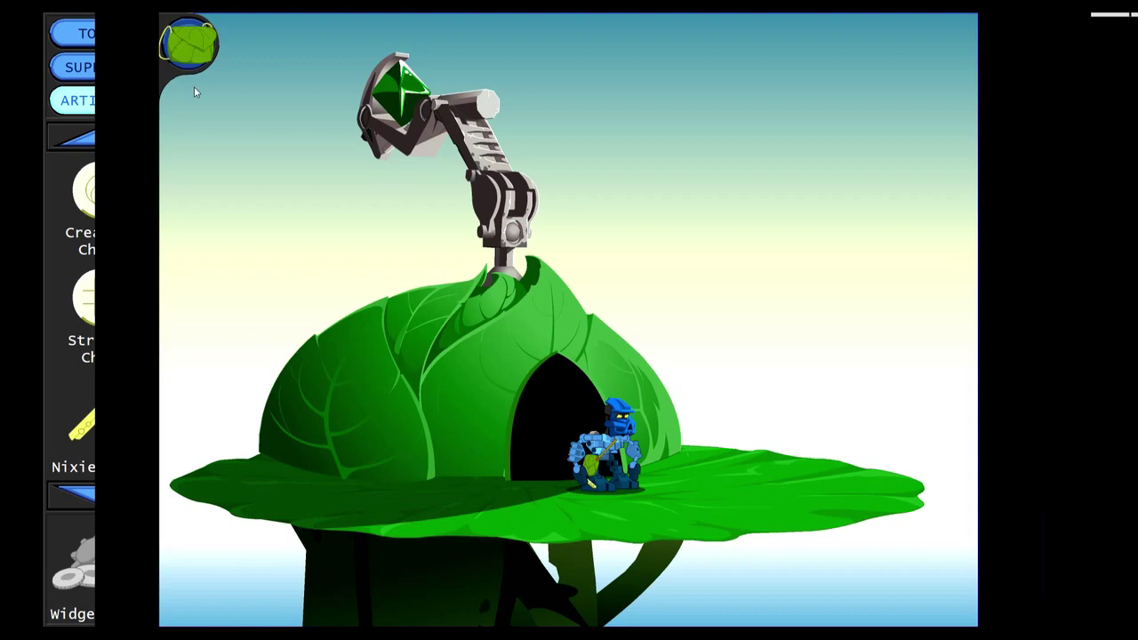
pyautogui.click(189, 44)
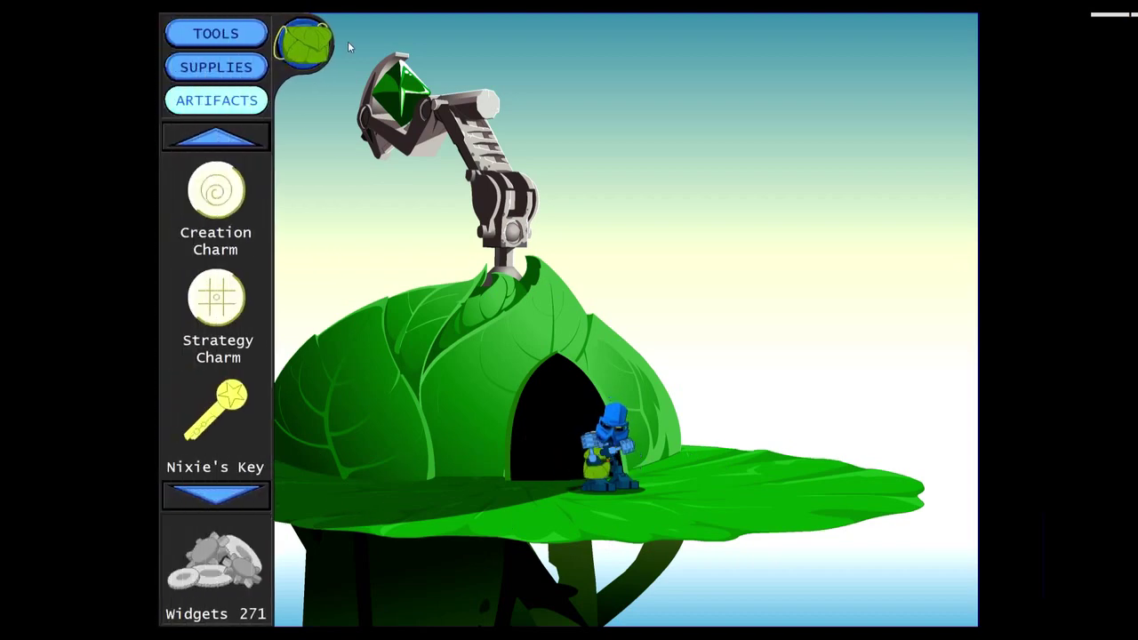
pyautogui.click(291, 42)
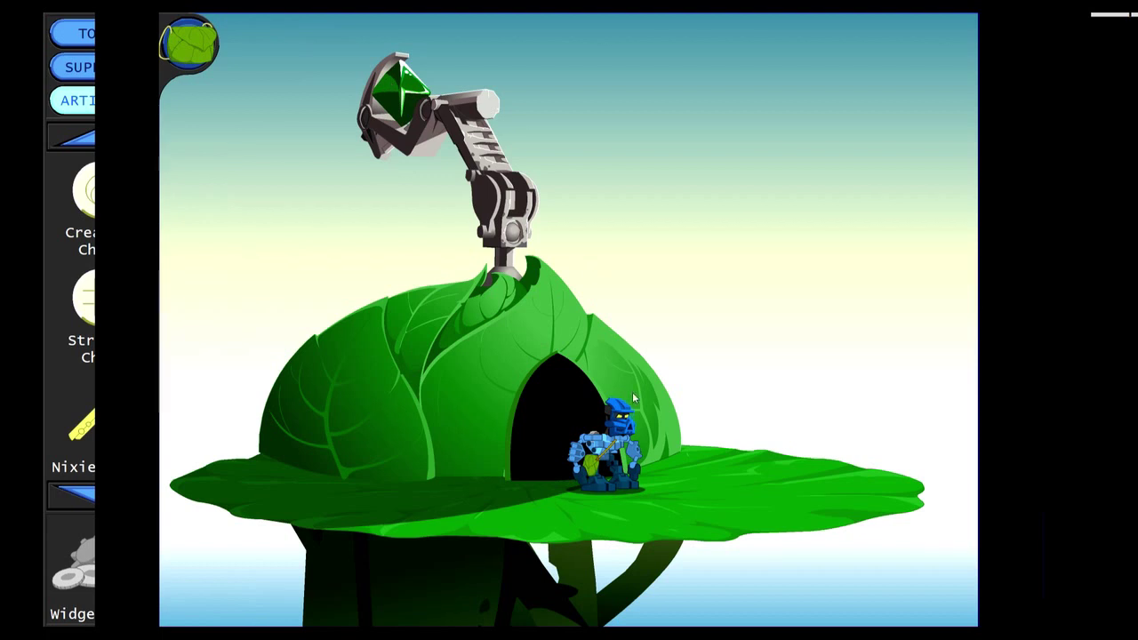
pyautogui.click(752, 502)
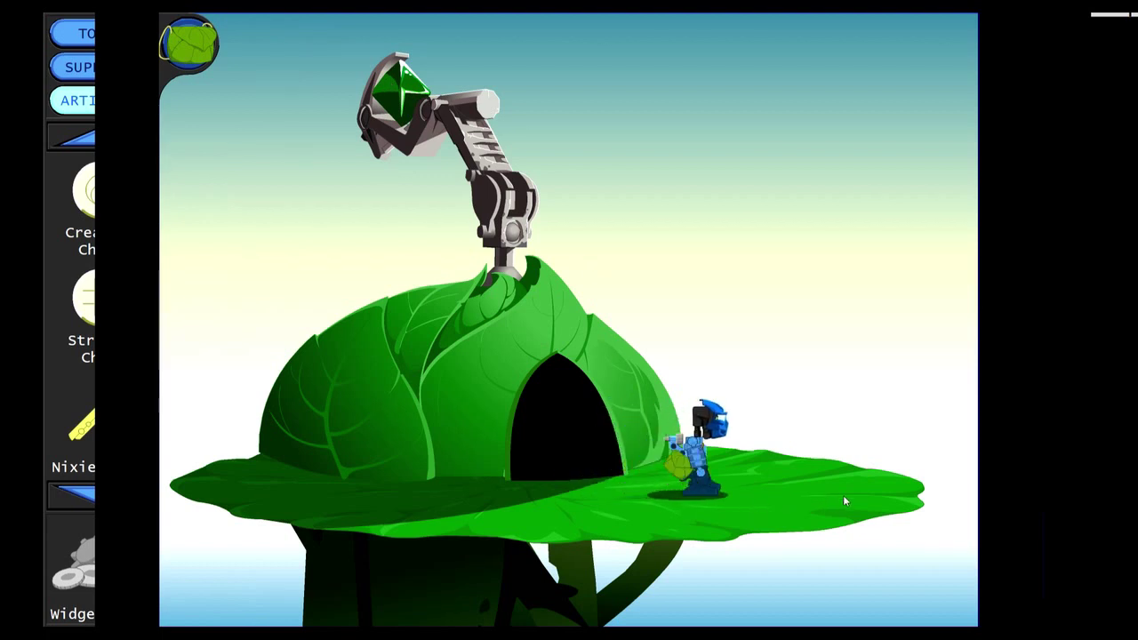
pyautogui.click(652, 525)
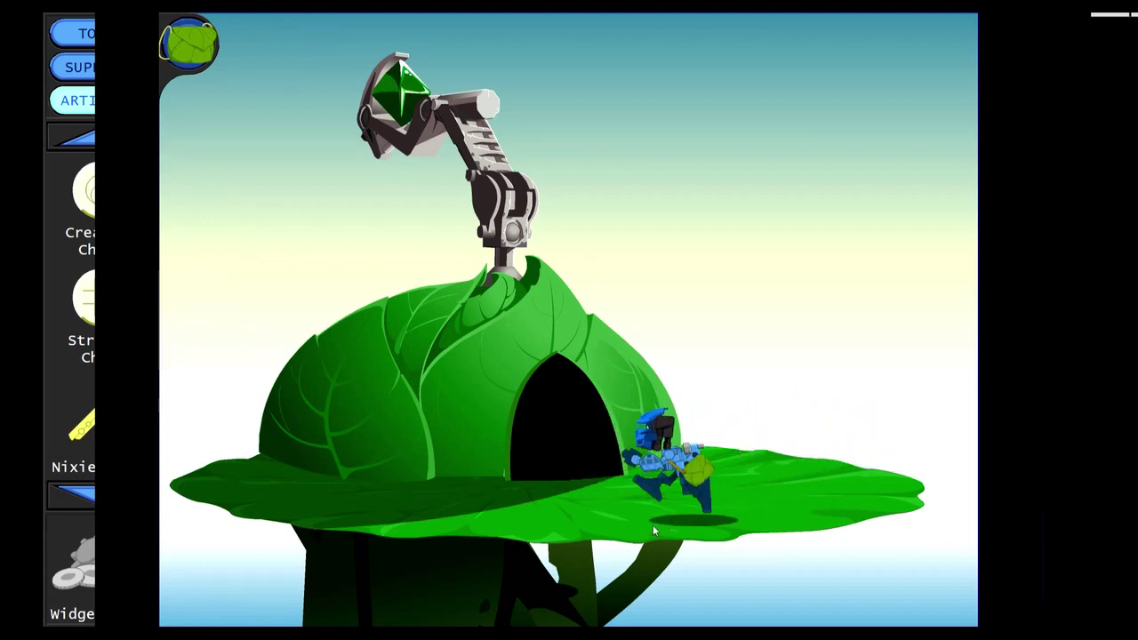
pyautogui.click(554, 477)
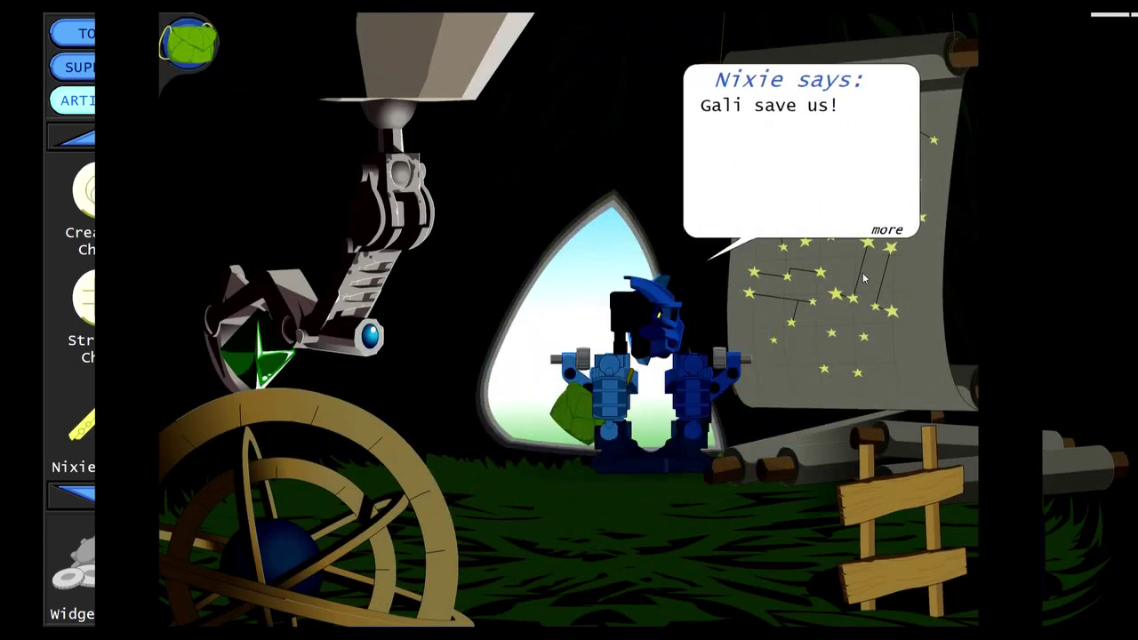
# Greet the startled Nixie, ask 'Who are you?' and reply 'I'm Hahli.'.
pyautogui.click(884, 233)
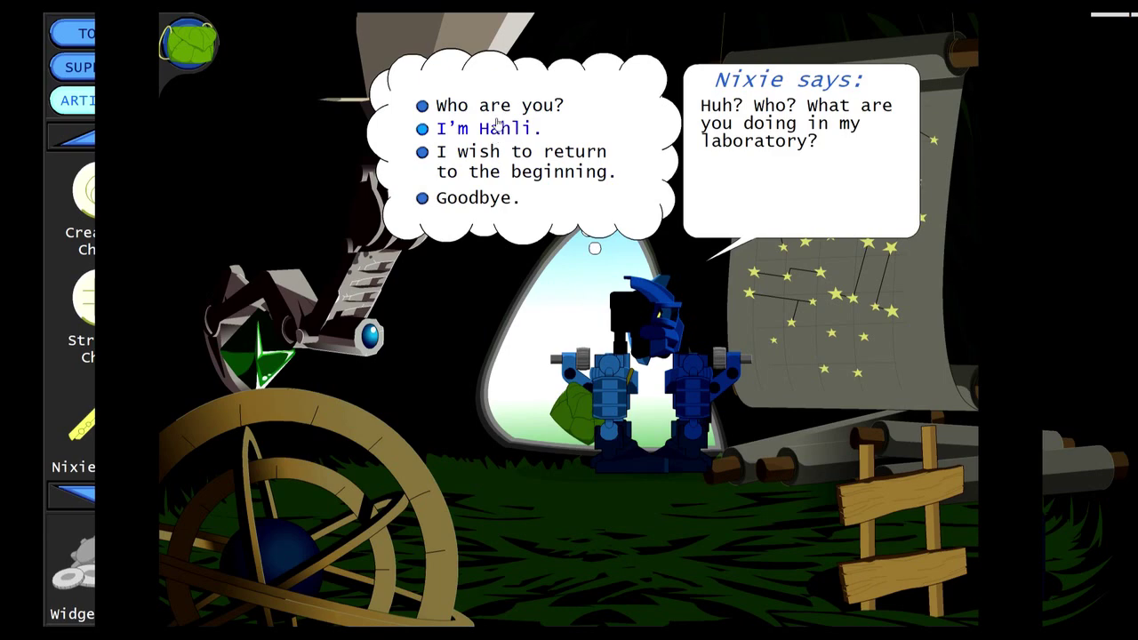
pyautogui.click(498, 104)
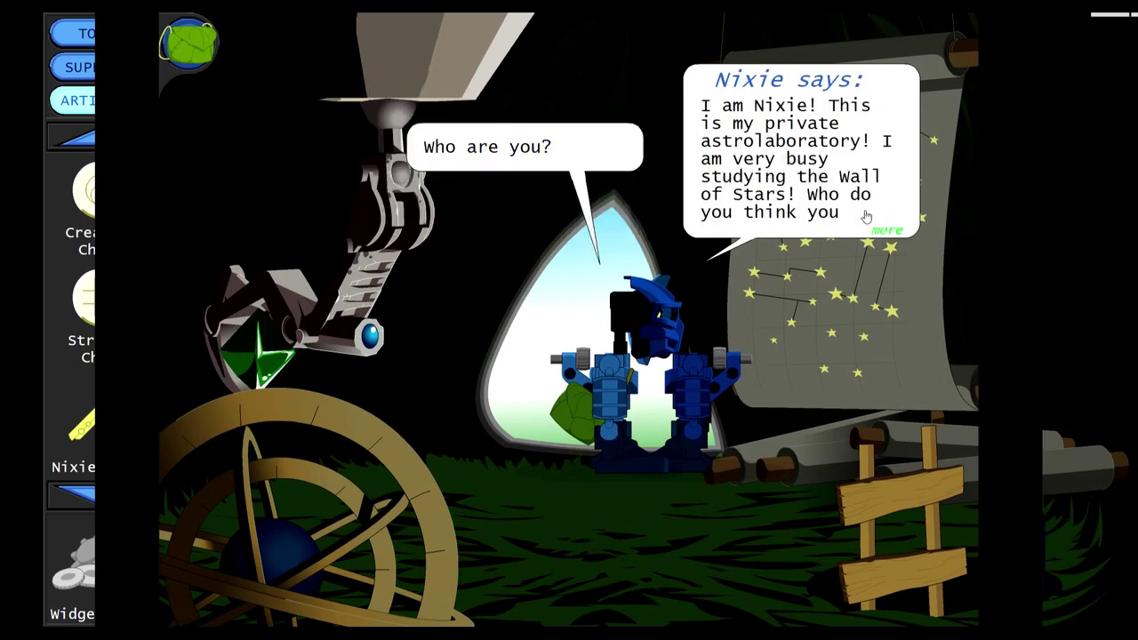
pyautogui.click(887, 230)
pyautogui.click(480, 129)
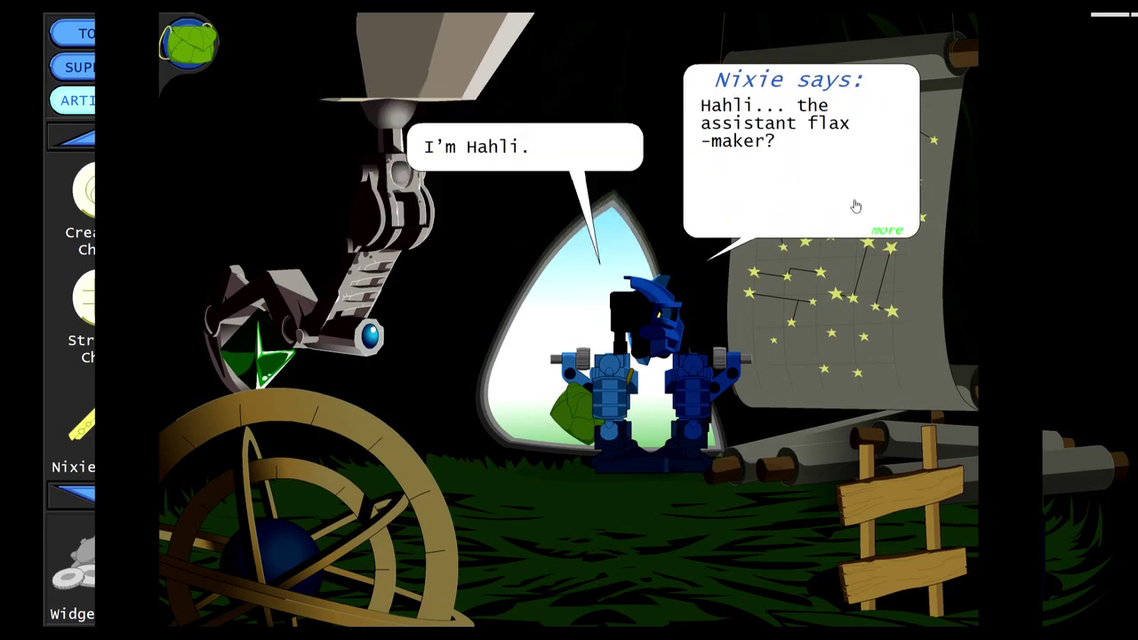
pyautogui.click(887, 229)
# Ask Nixie 'My name?' and 'What are you doing?', hearing about star patterns and storms.
pyautogui.click(578, 148)
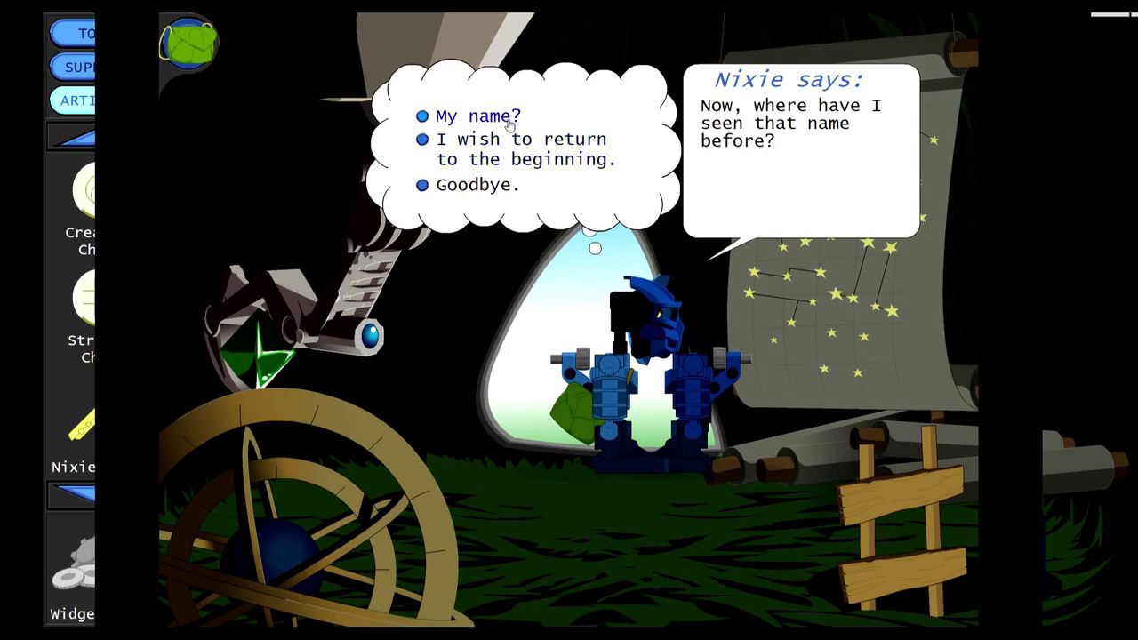
pyautogui.click(478, 116)
pyautogui.click(887, 229)
pyautogui.click(831, 196)
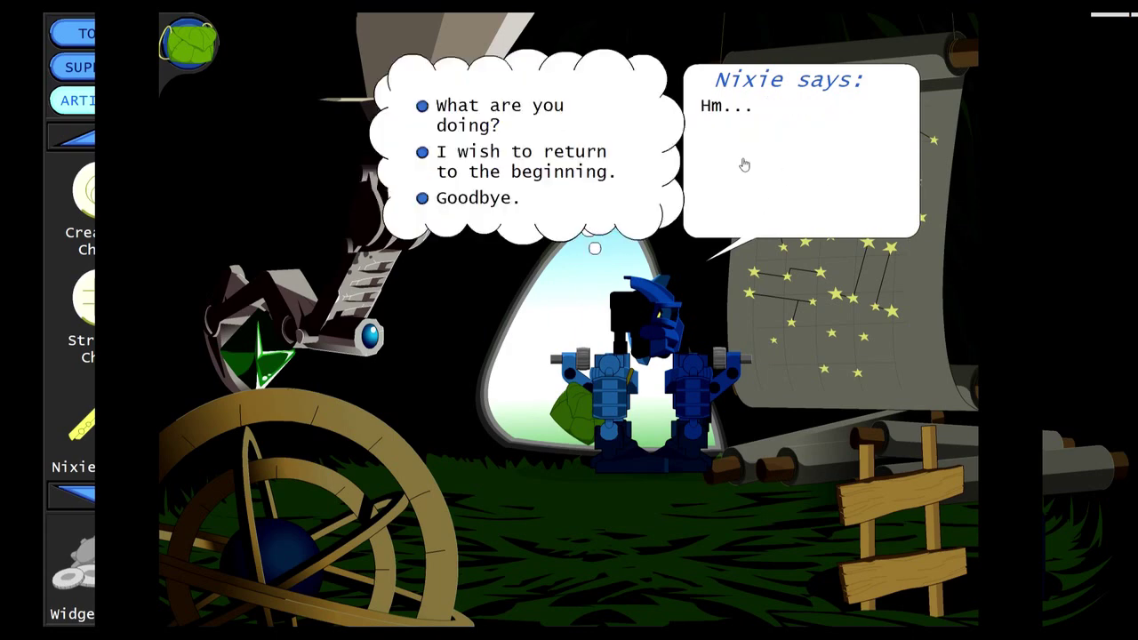
pyautogui.click(511, 120)
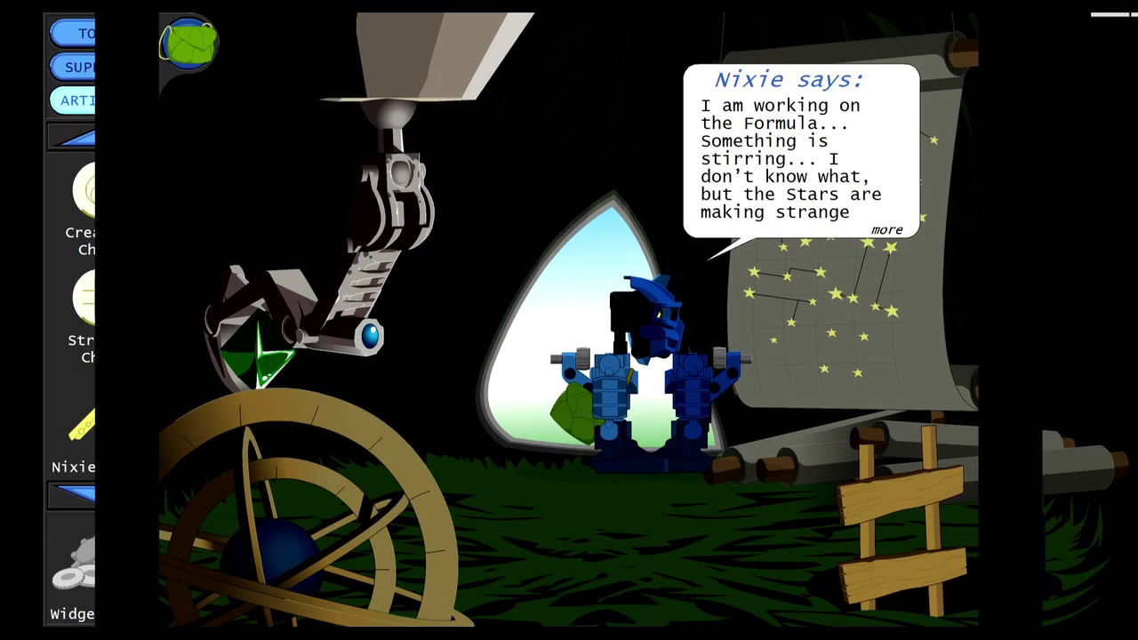
pyautogui.click(887, 229)
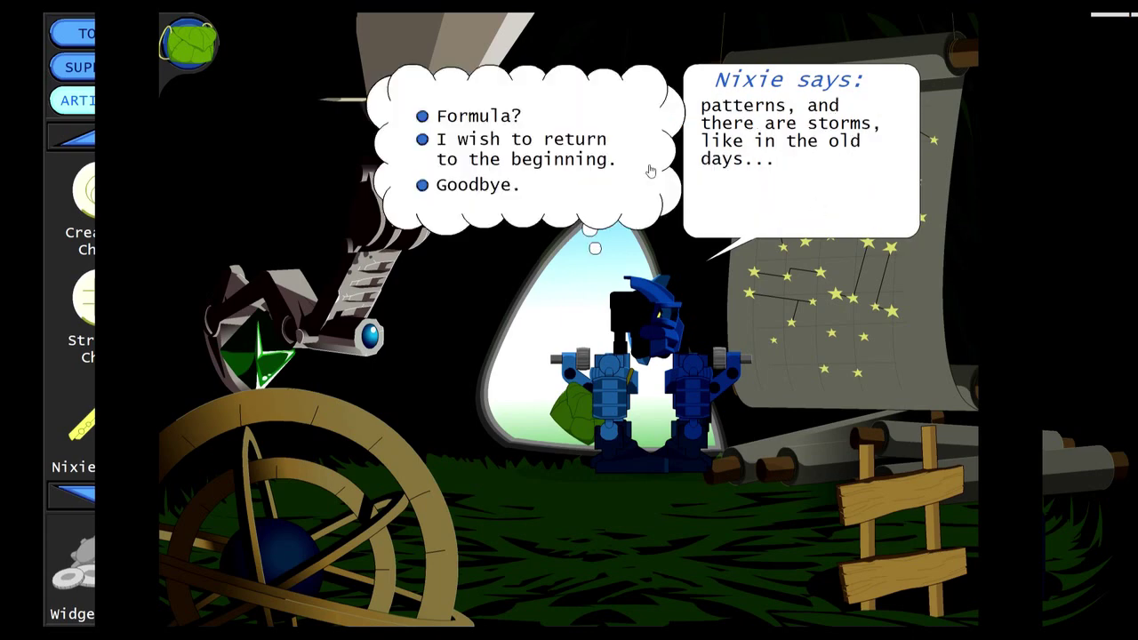
# Ask Nixie about the Formula and hear it through to 'divide by the number of Toa'.
pyautogui.click(478, 117)
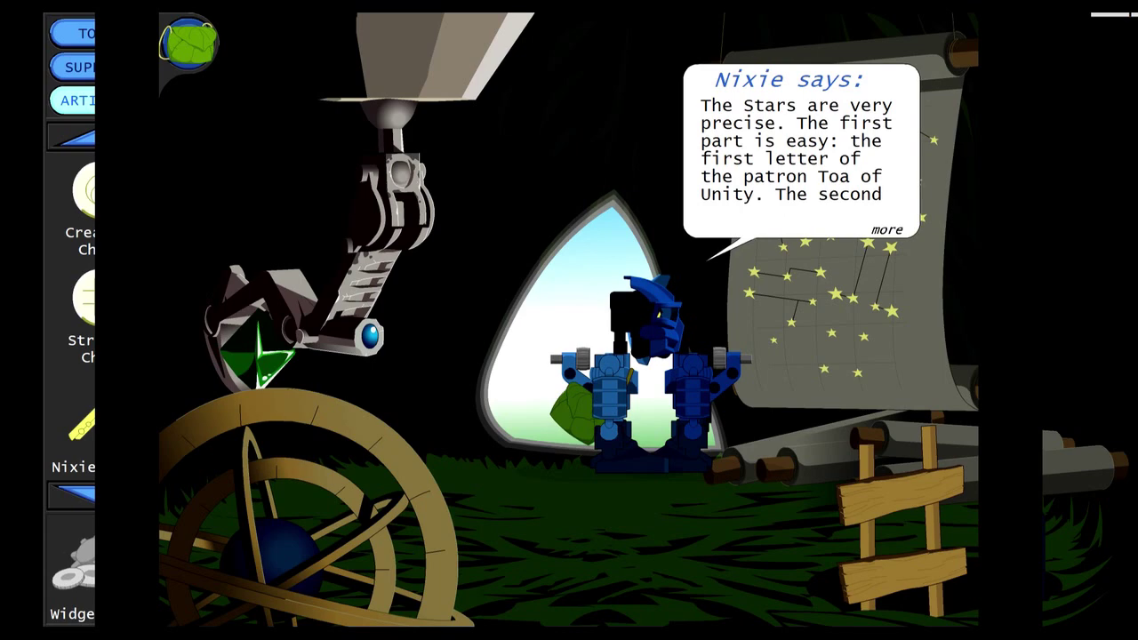
pyautogui.click(887, 230)
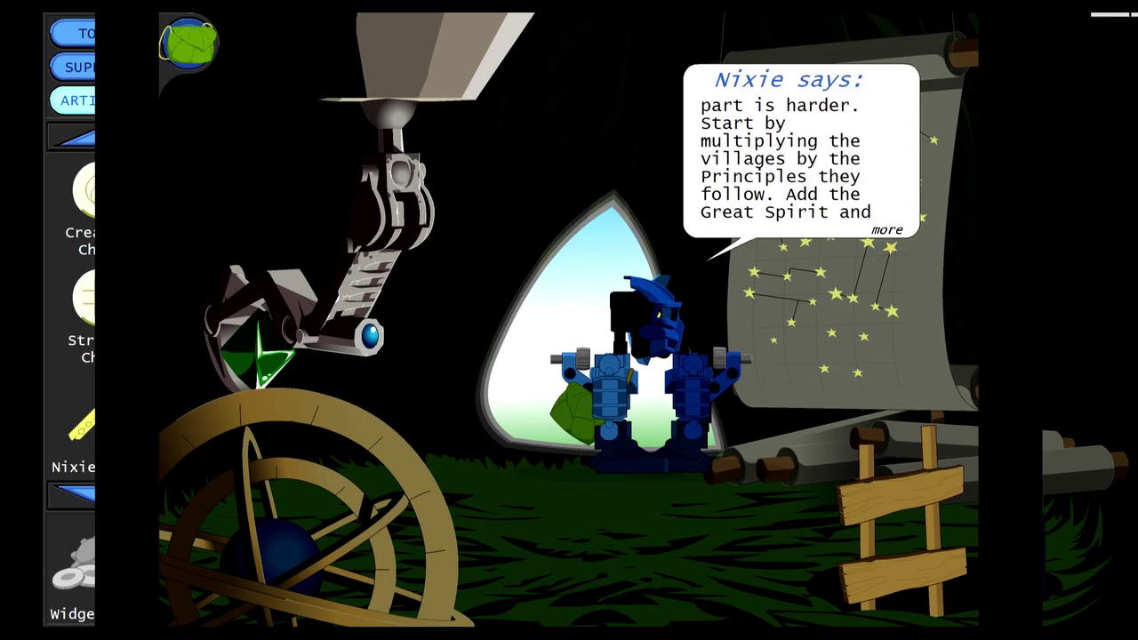
pyautogui.click(887, 231)
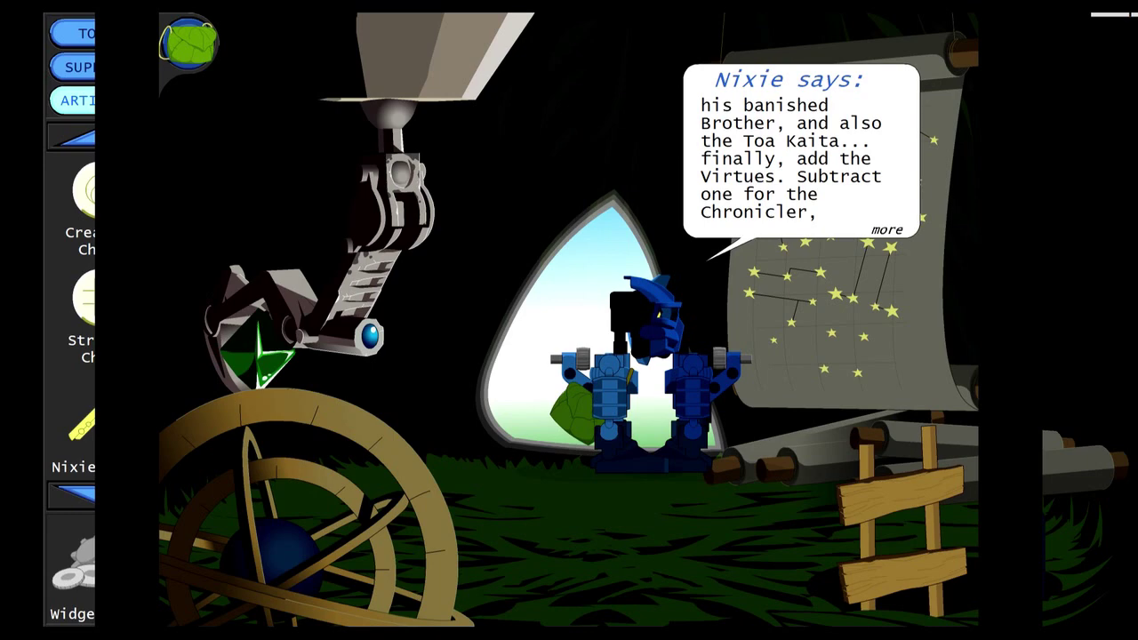
pyautogui.click(886, 229)
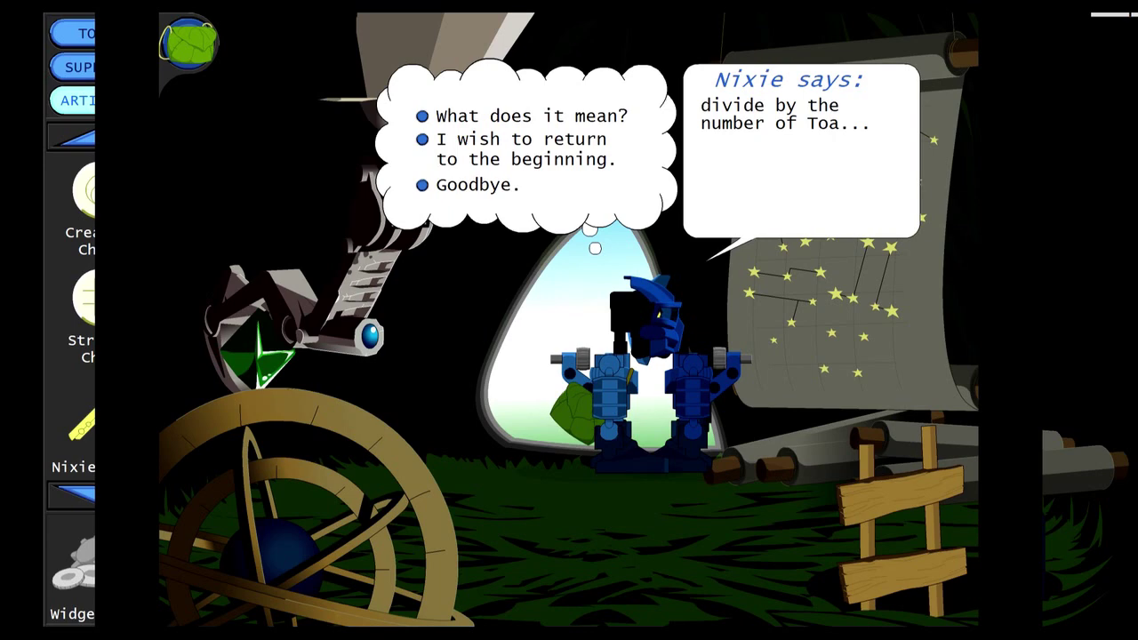
# Tell Nixie 'Goodbye.' and walk Hahli out of the hut.
pyautogui.click(498, 185)
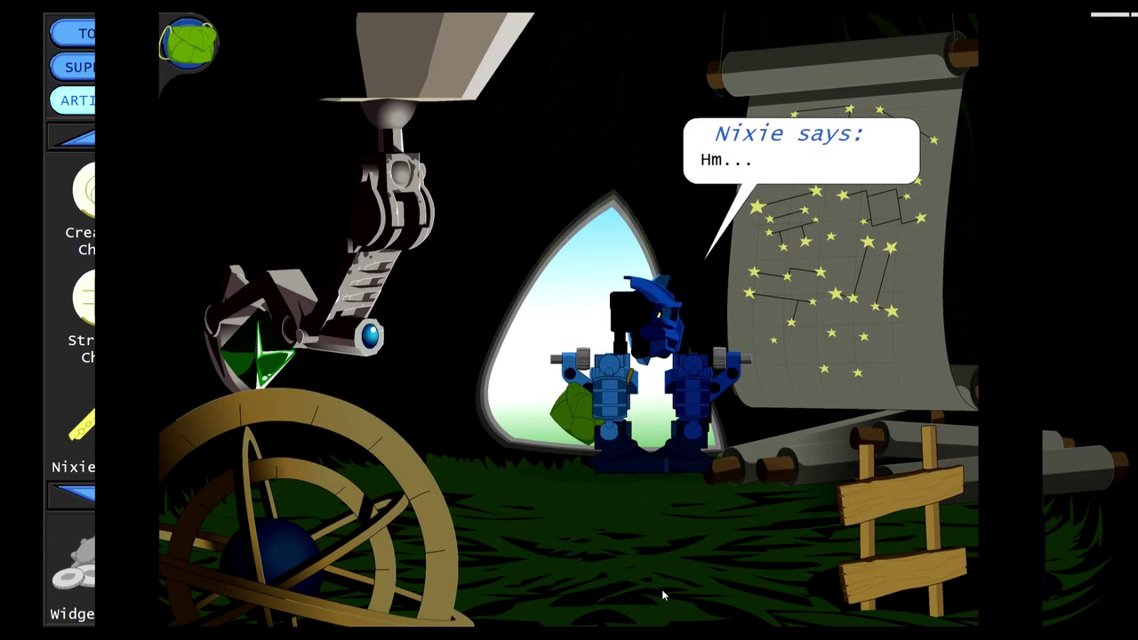
pyautogui.click(667, 547)
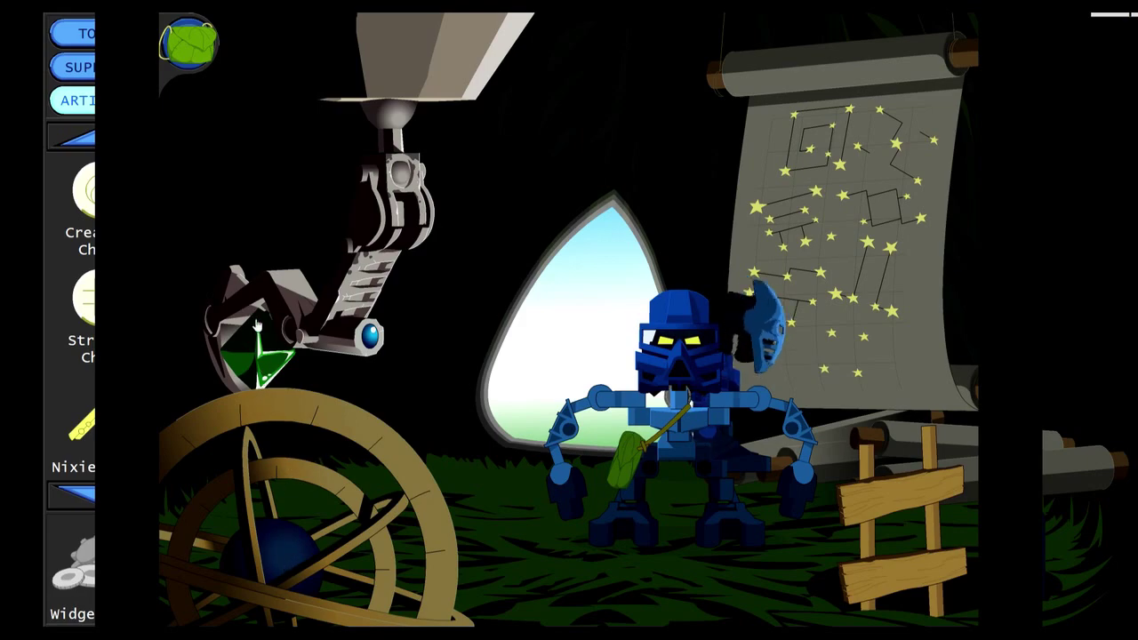
pyautogui.click(252, 329)
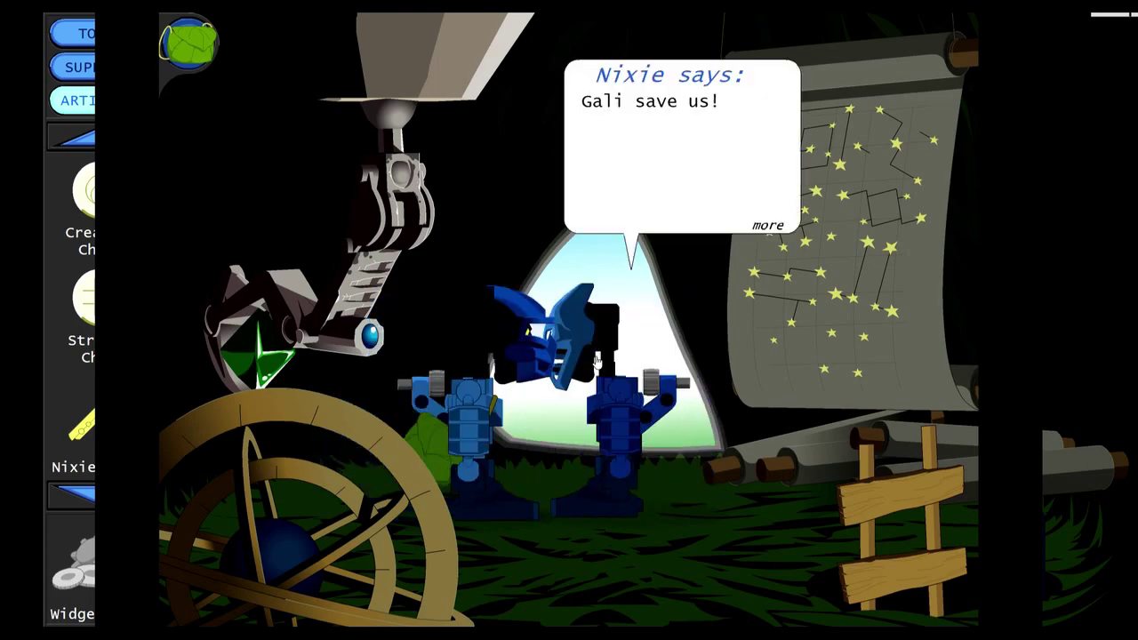
# Dismiss Nixie's line and walk Hahli down onto the leaf path.
pyautogui.click(597, 360)
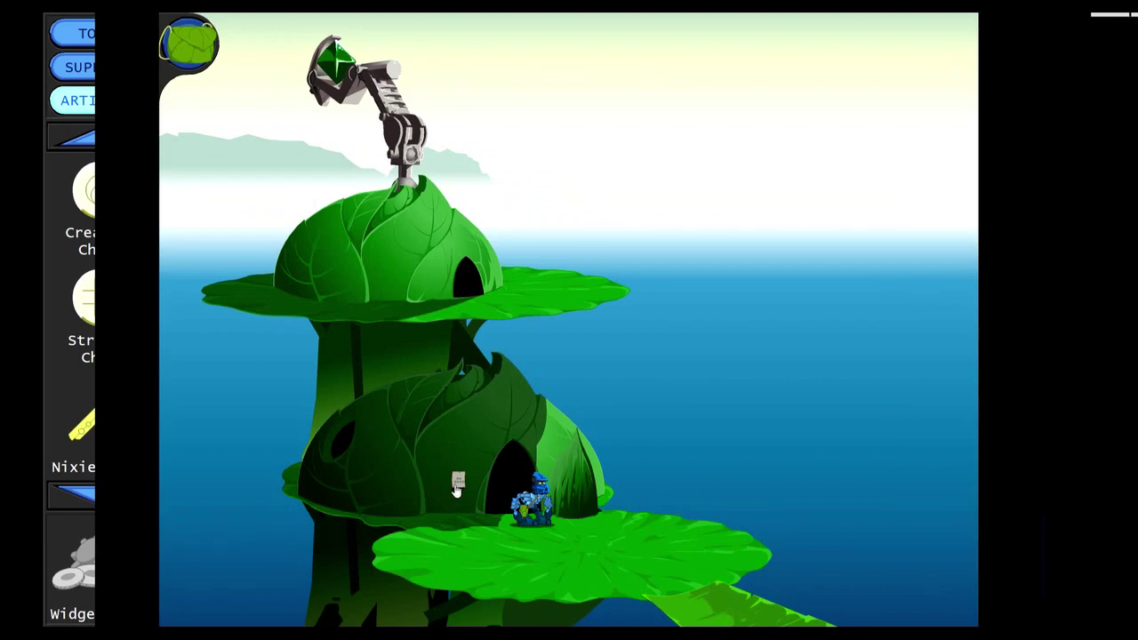
pyautogui.click(595, 557)
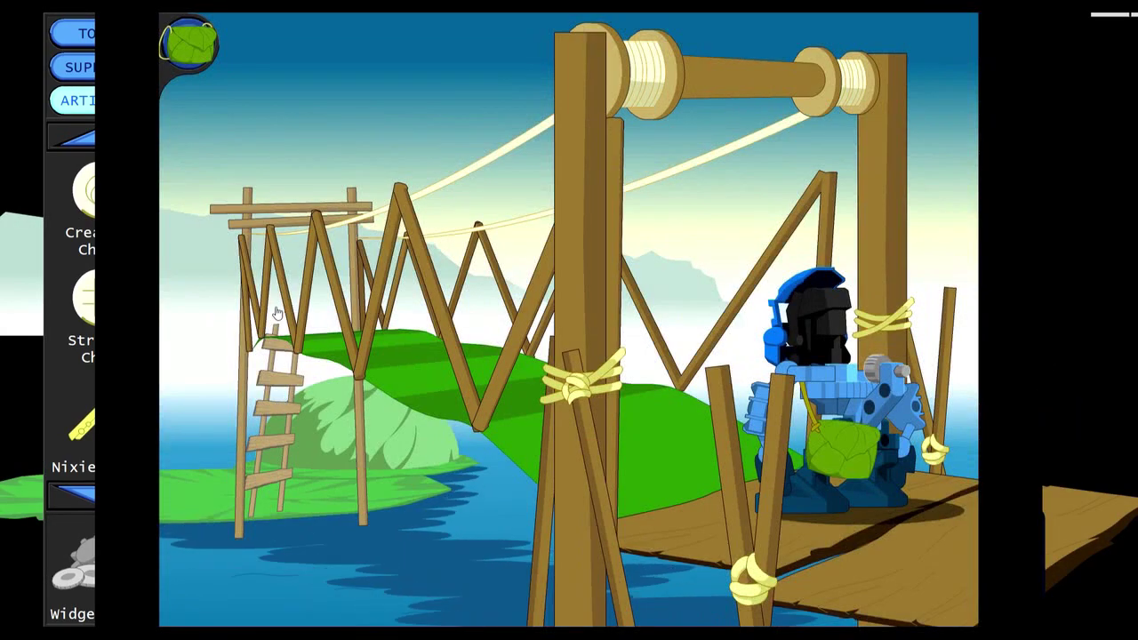
# Cross the rope bridge leftward and walk toward the anchor and left dock.
pyautogui.click(277, 313)
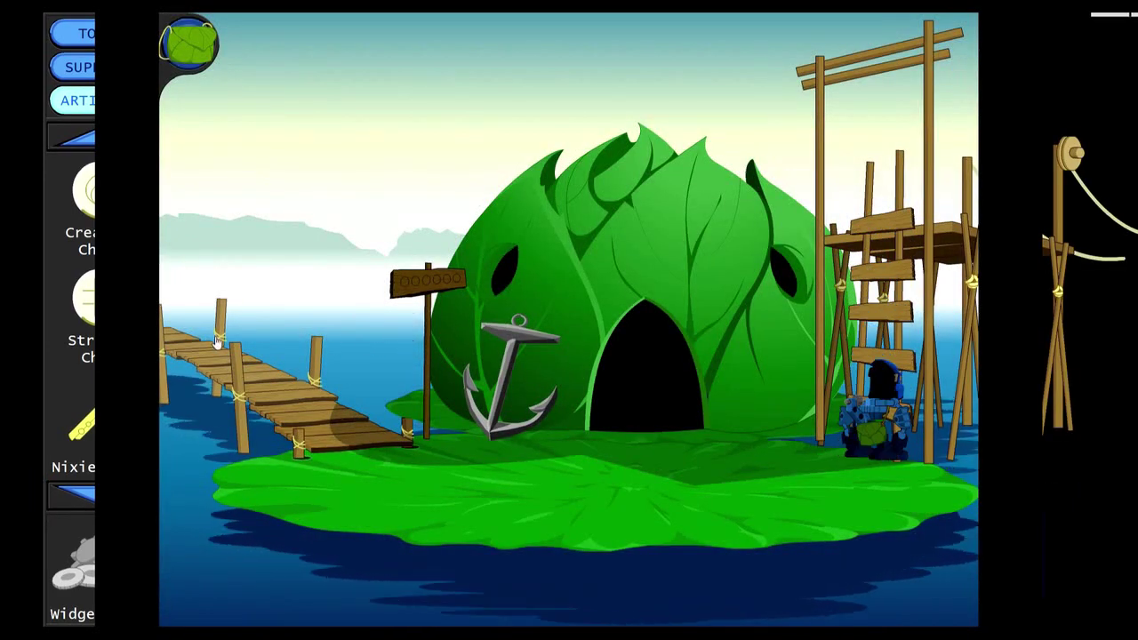
pyautogui.click(393, 334)
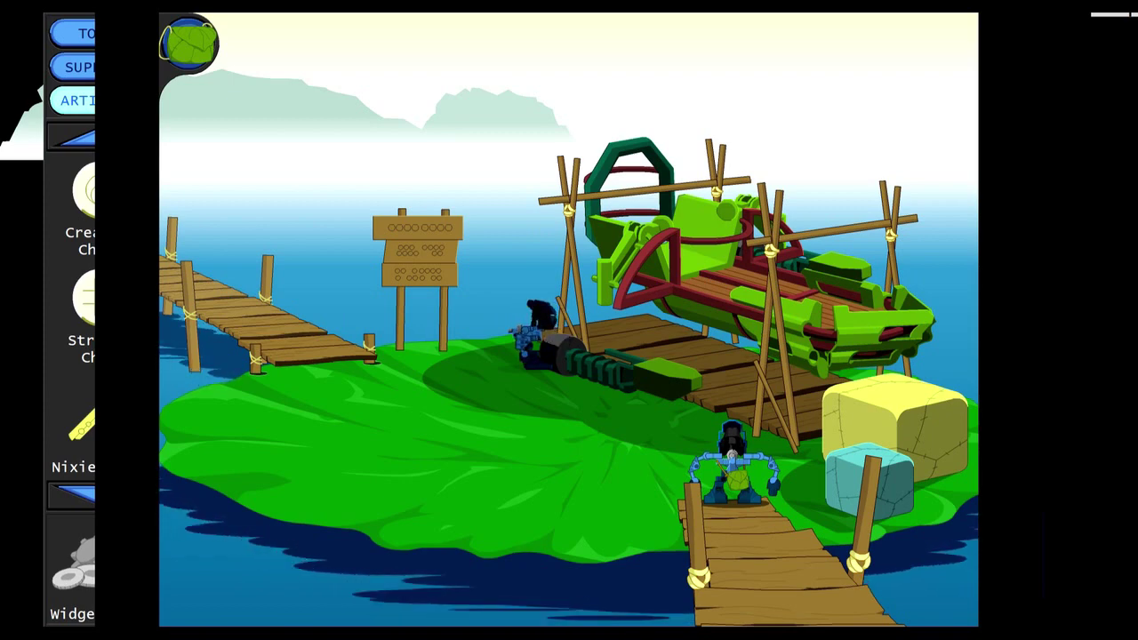
# Walk along the log to Marka, tell him 'Goodbye.', then walk onto the left dock.
pyautogui.click(635, 391)
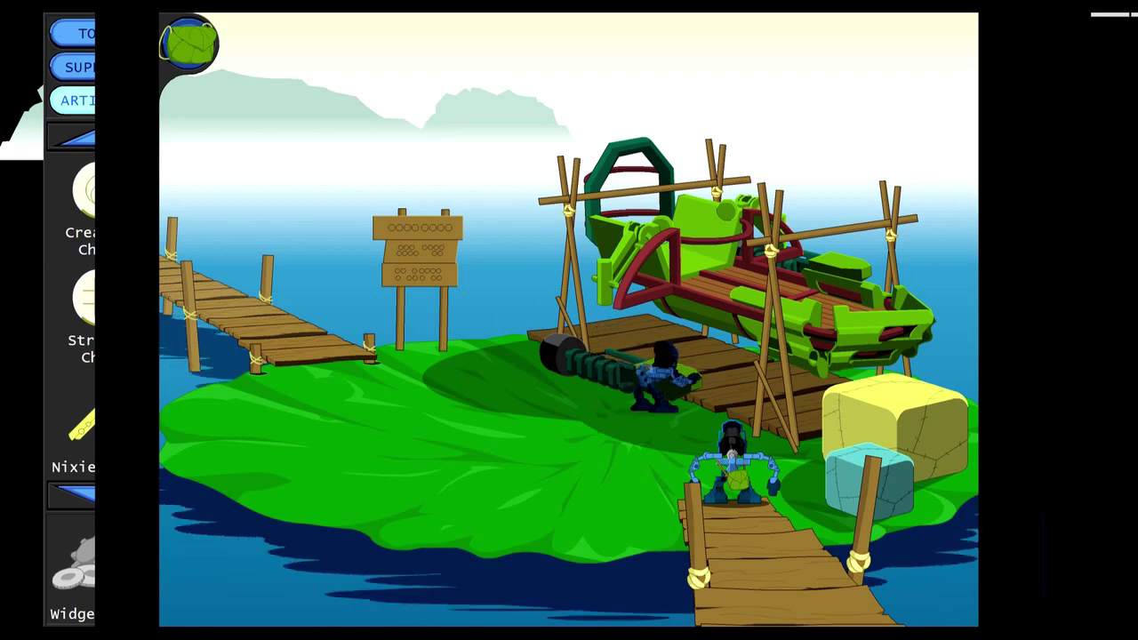
pyautogui.click(533, 346)
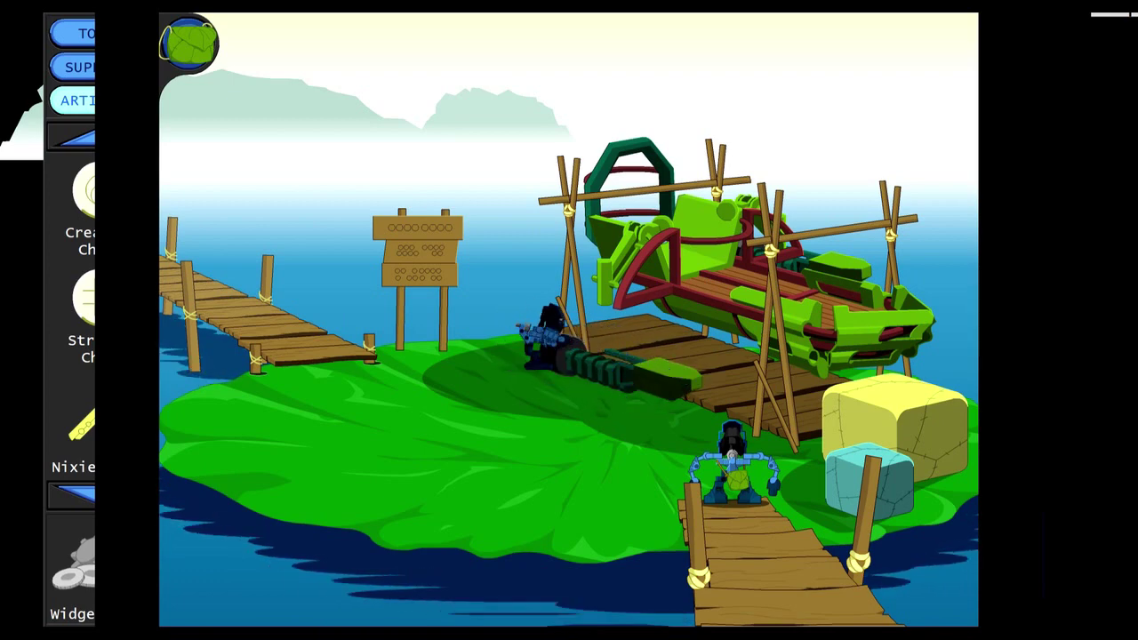
pyautogui.click(553, 336)
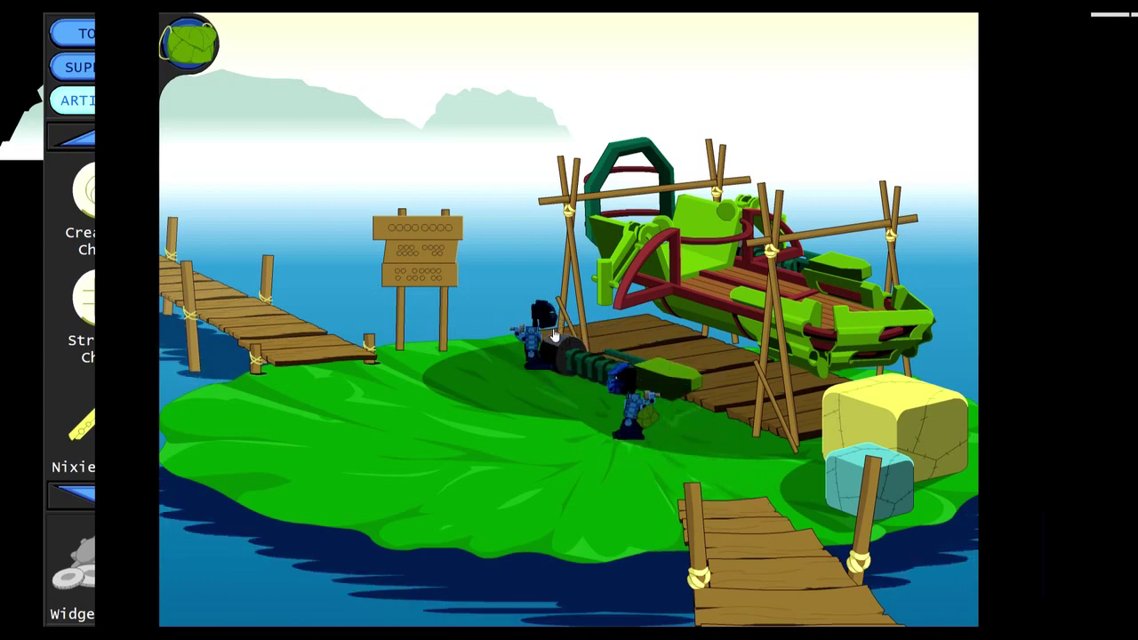
pyautogui.click(487, 249)
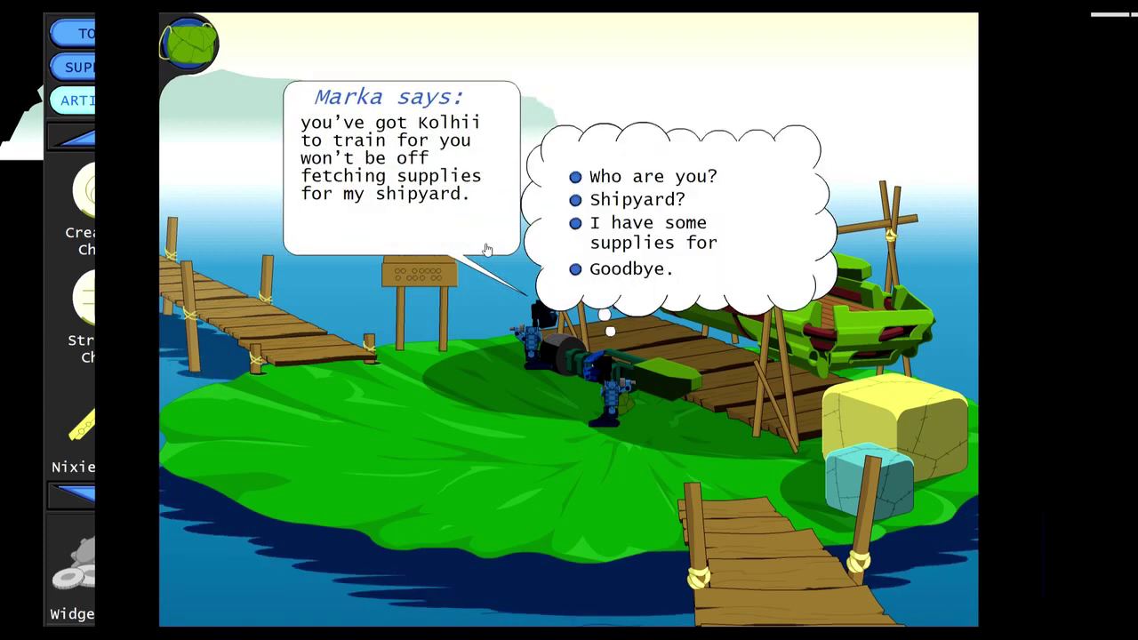
pyautogui.click(614, 269)
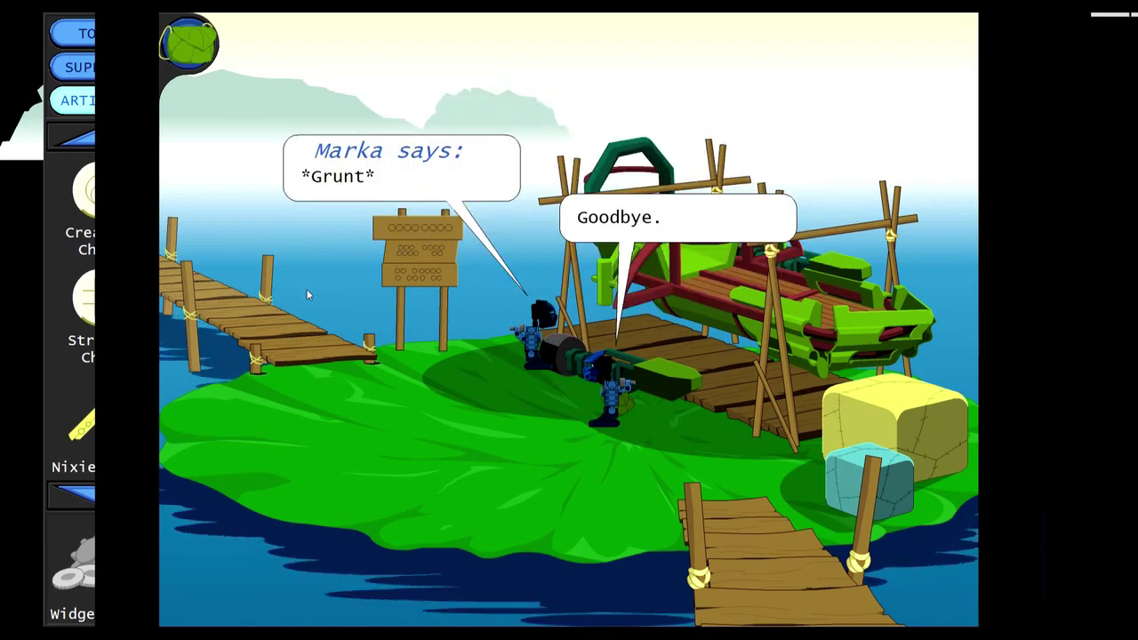
pyautogui.click(255, 307)
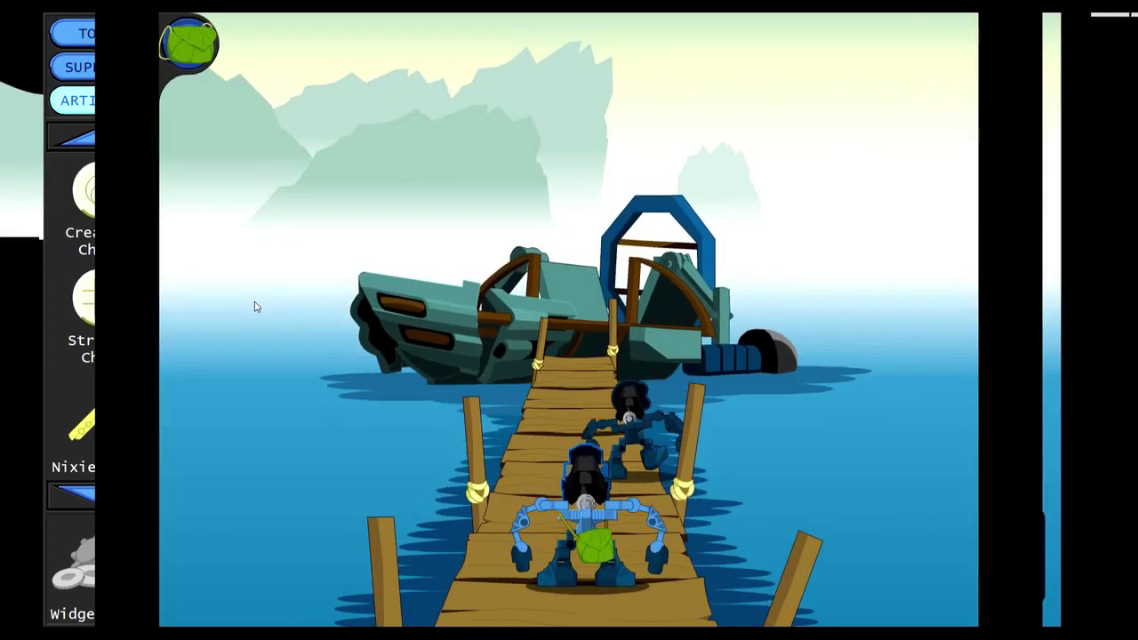
# Ask Pelagia 'Will you take me somewhere?' and answer 'Okay.' to open the Sea Chart.
pyautogui.click(523, 355)
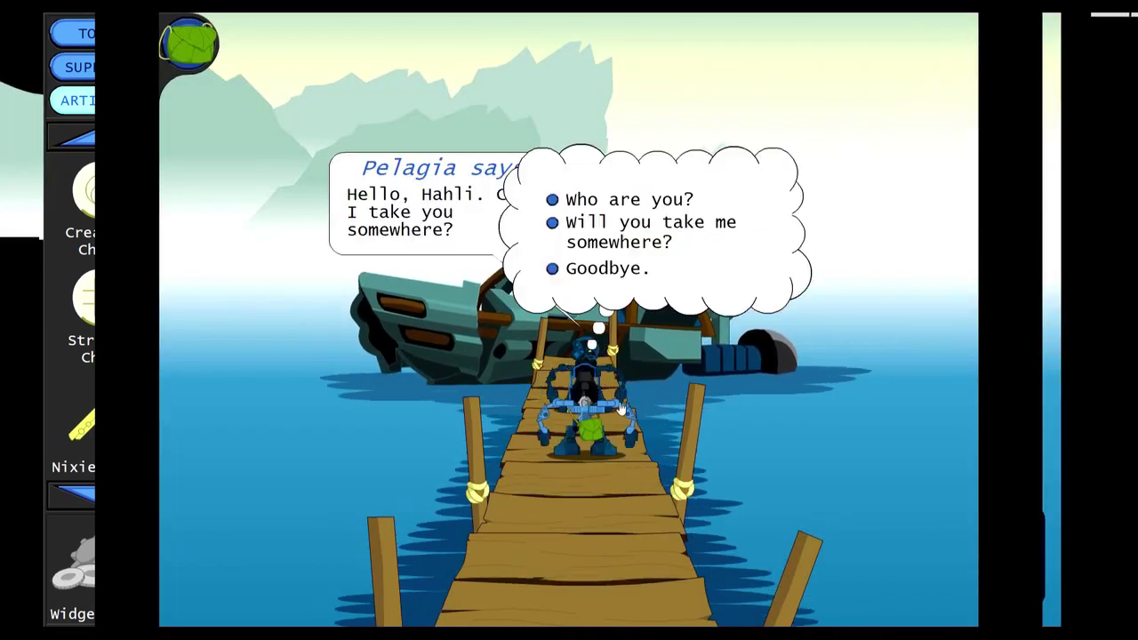
pyautogui.click(673, 232)
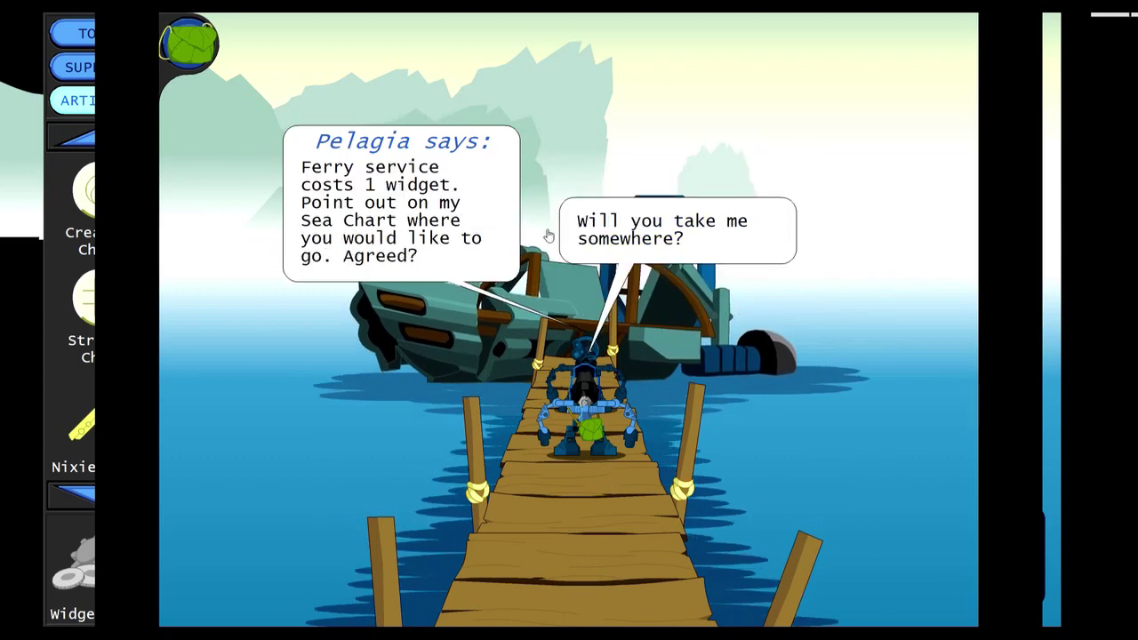
pyautogui.click(605, 219)
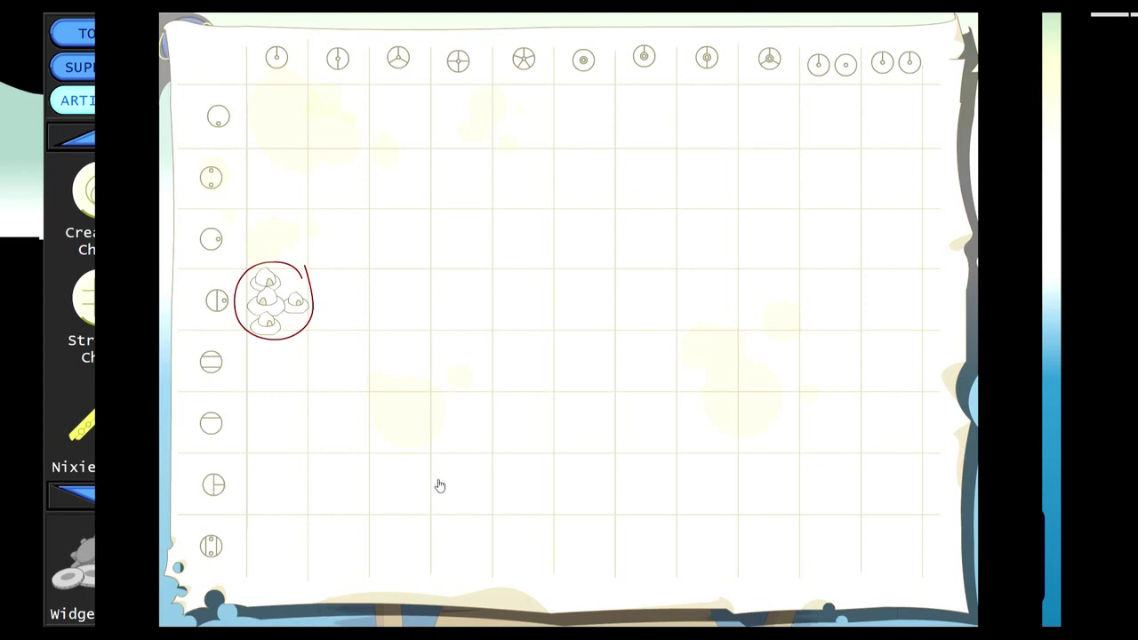
# Pick the destination square on Pelagia's Sea Chart to dive there.
pyautogui.click(635, 486)
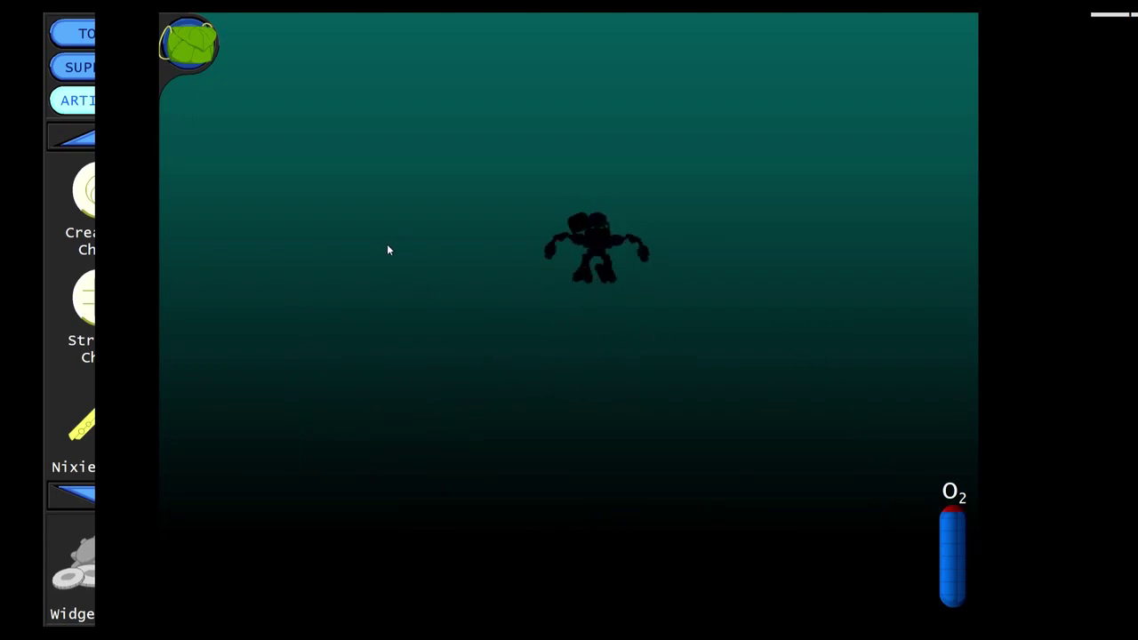
# Swim Hahli upward from the depths to Pelagia's boat.
pyautogui.click(570, 40)
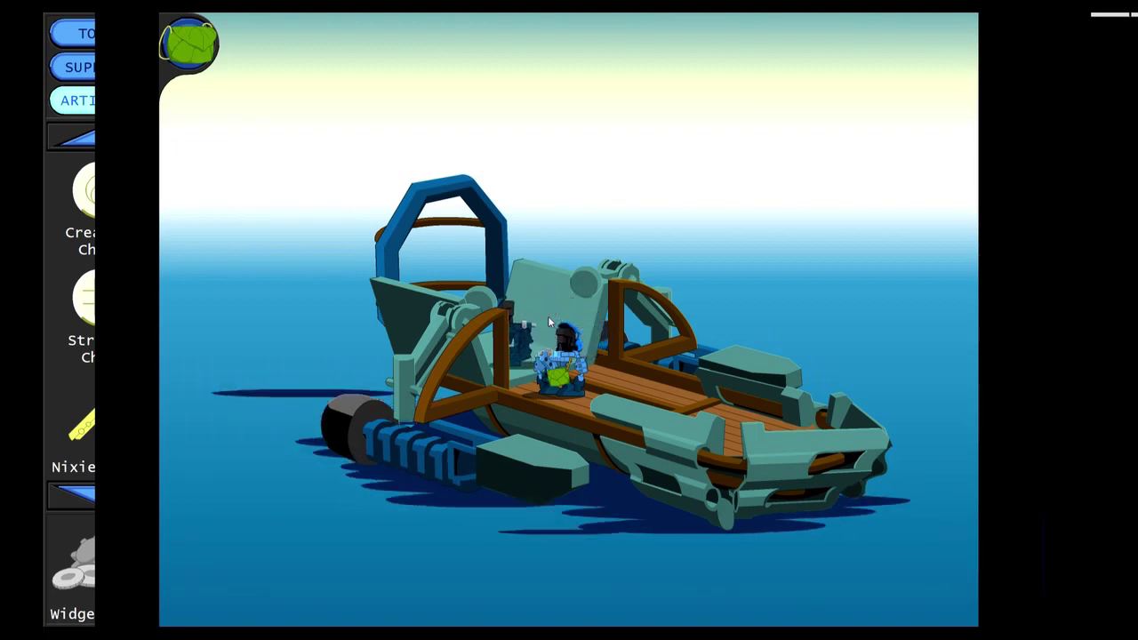
# Ask Pelagia about returning to port and answer 'Yes'.
pyautogui.click(548, 316)
pyautogui.click(557, 178)
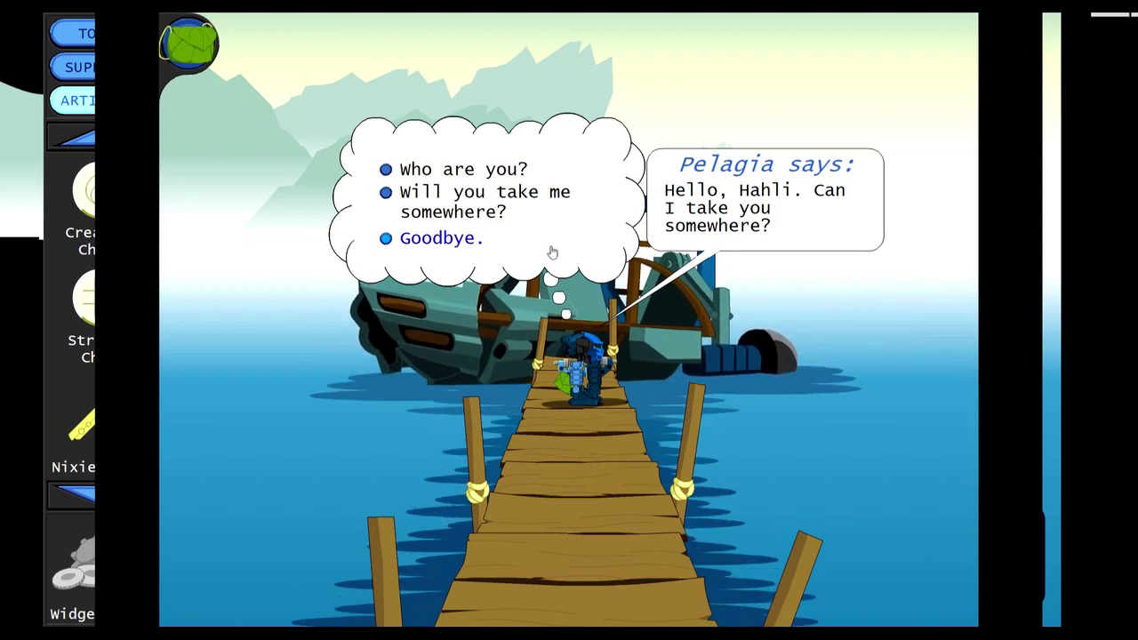
# Ask Pelagia to take Hahli somewhere and accept her ferry offer.
pyautogui.click(471, 197)
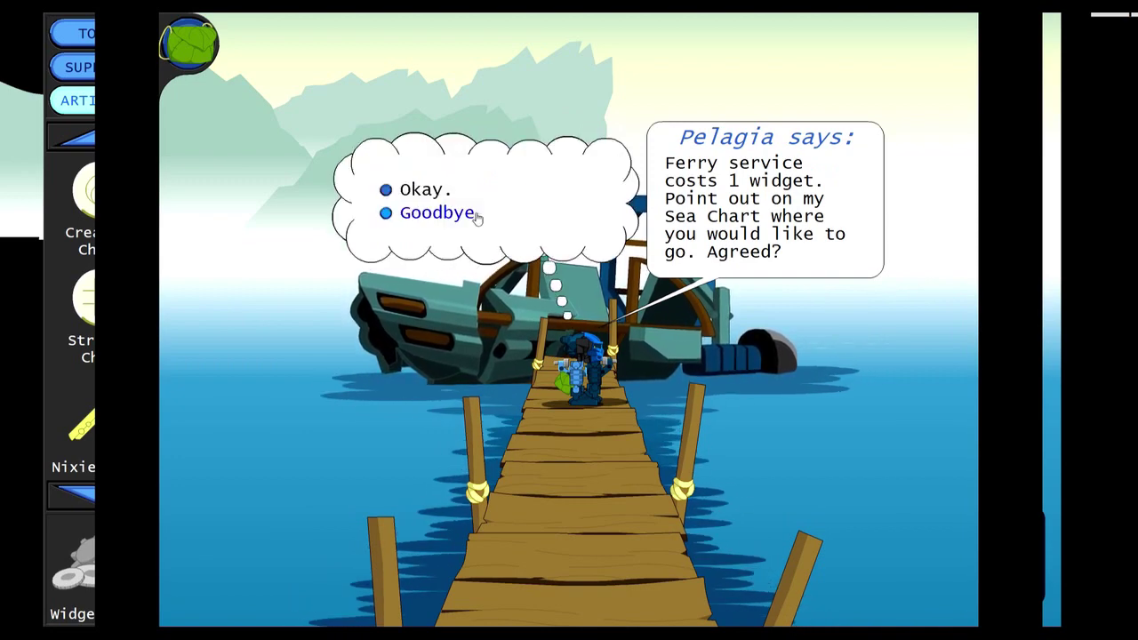
pyautogui.click(418, 190)
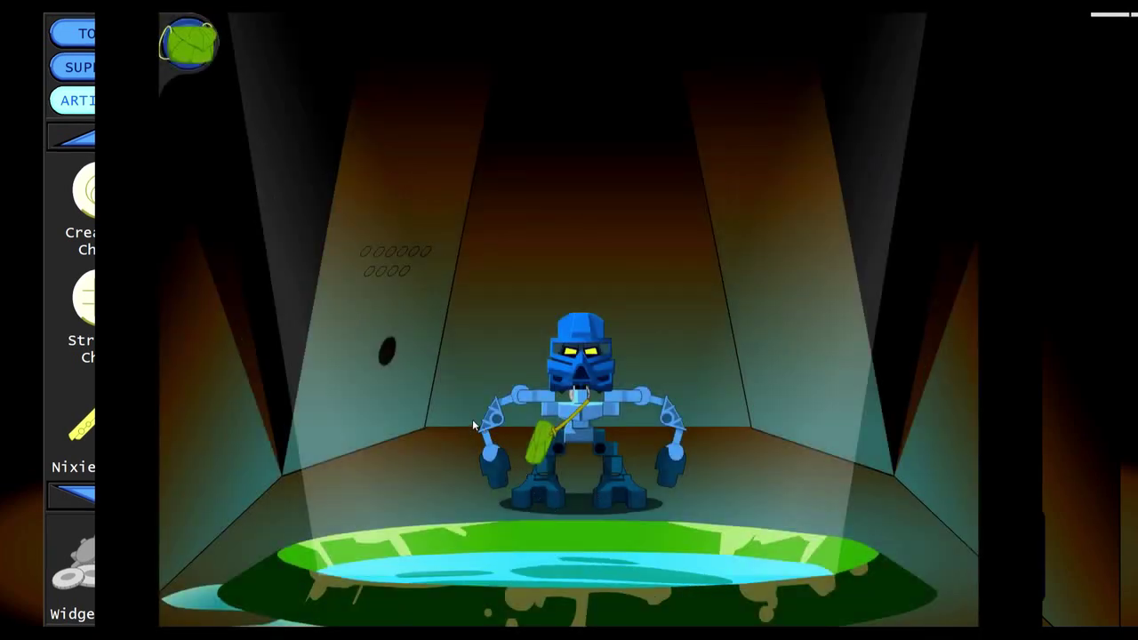
# Read the circle-symbol wall inscription, browse Hahli's charms, then walk through the dark doorway.
pyautogui.click(403, 257)
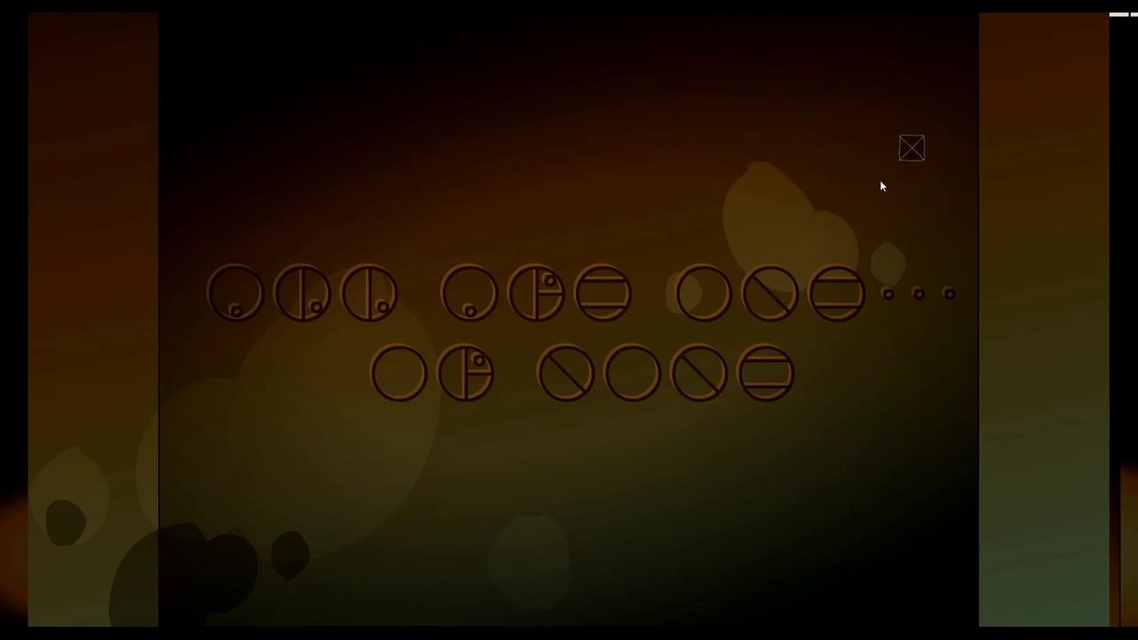
pyautogui.click(911, 147)
pyautogui.click(188, 42)
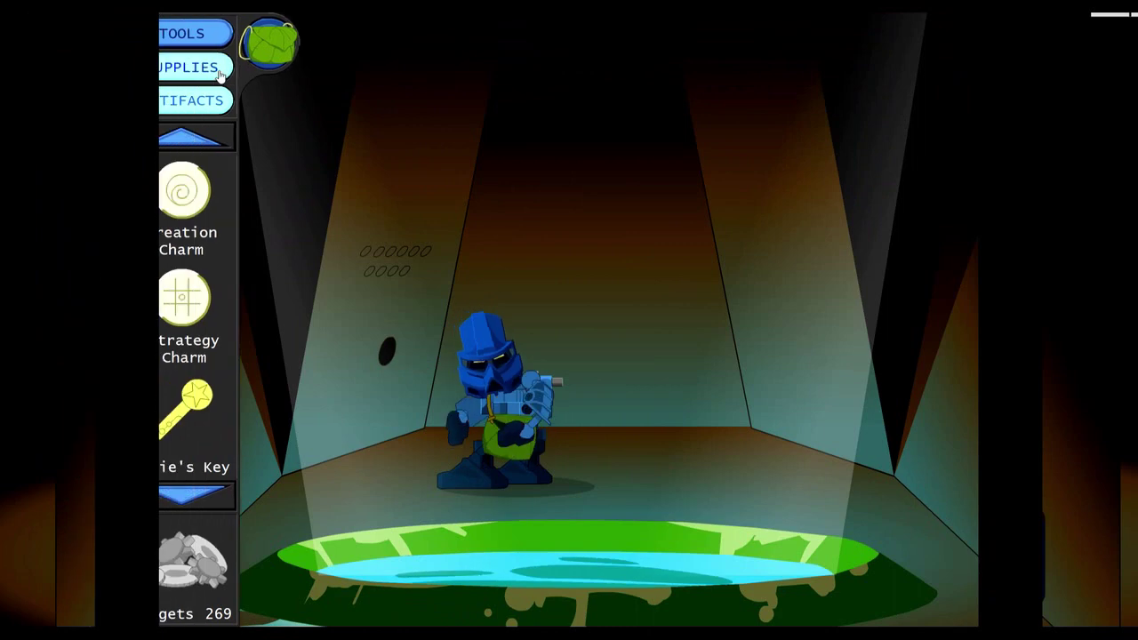
pyautogui.click(213, 494)
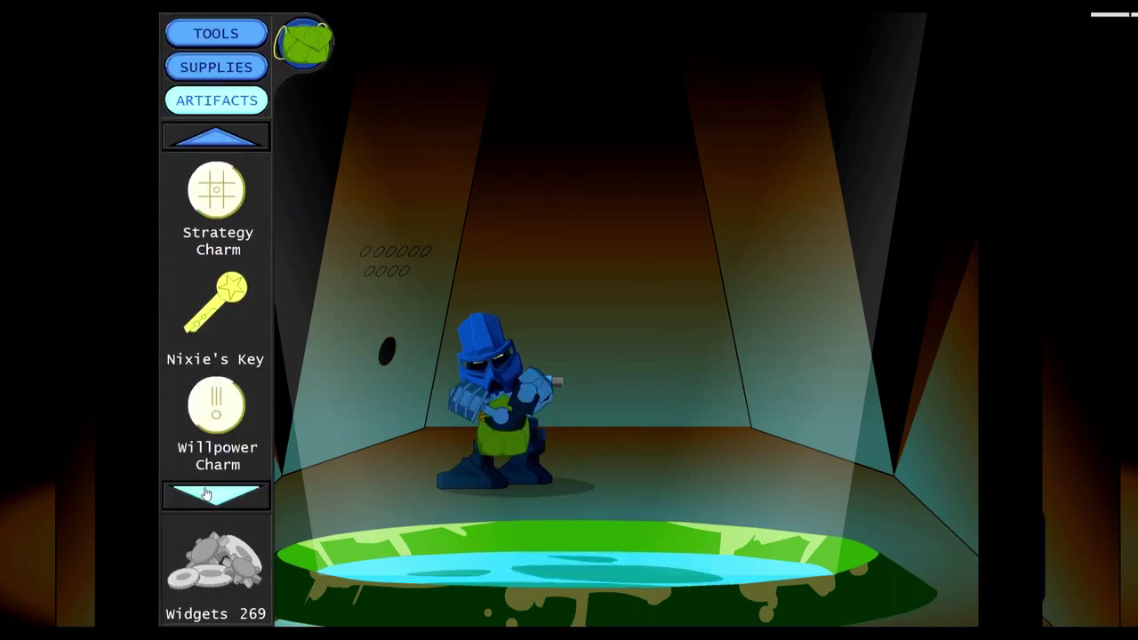
pyautogui.click(213, 494)
pyautogui.click(371, 314)
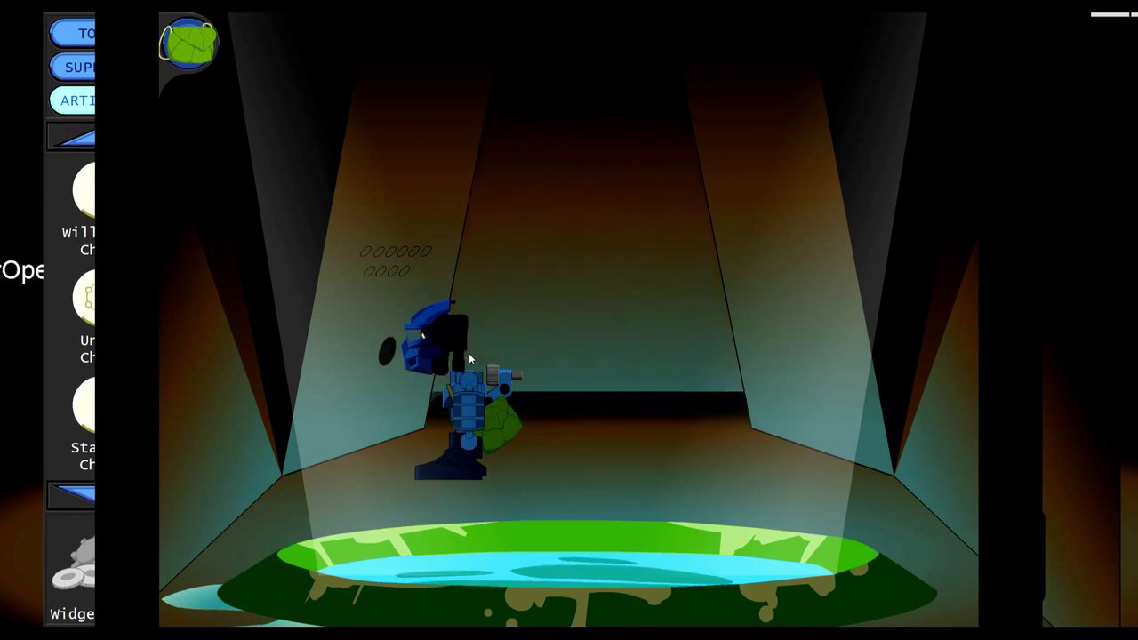
pyautogui.click(596, 260)
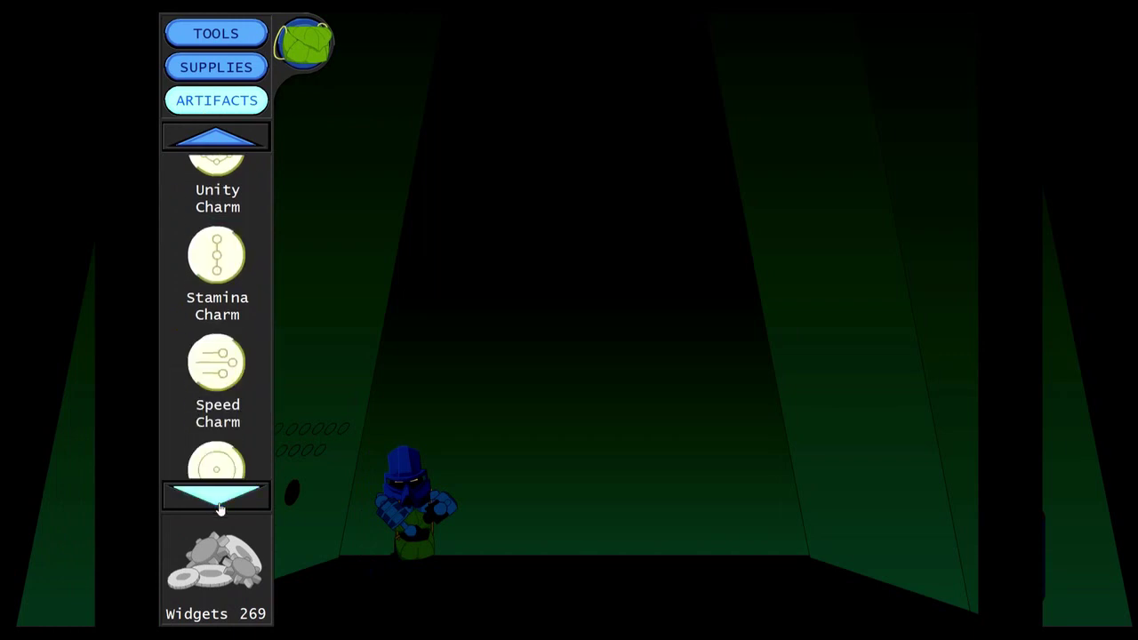
# Pick the Purity Charm from the inventory and use it on the dark doorway.
pyautogui.click(220, 502)
pyautogui.click(219, 502)
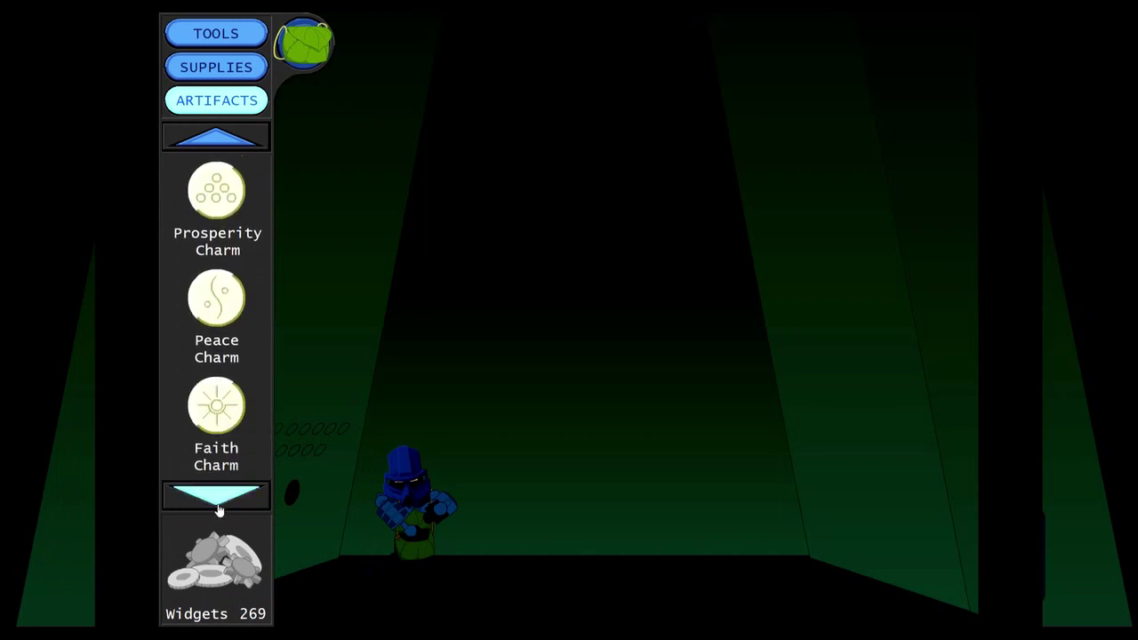
pyautogui.click(219, 507)
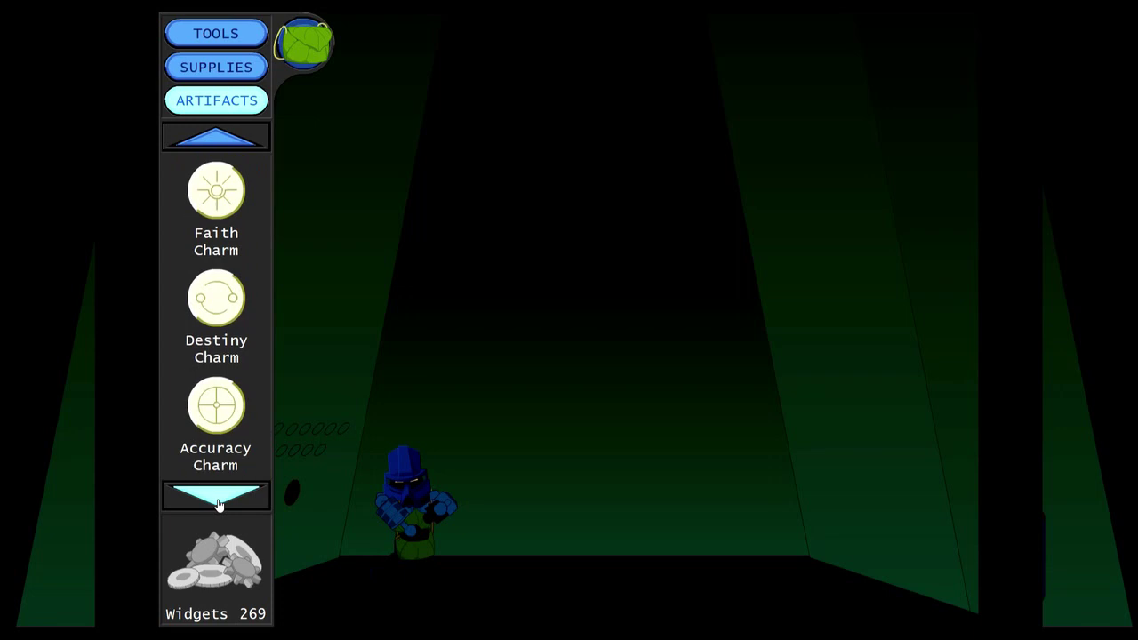
pyautogui.click(220, 505)
pyautogui.click(229, 139)
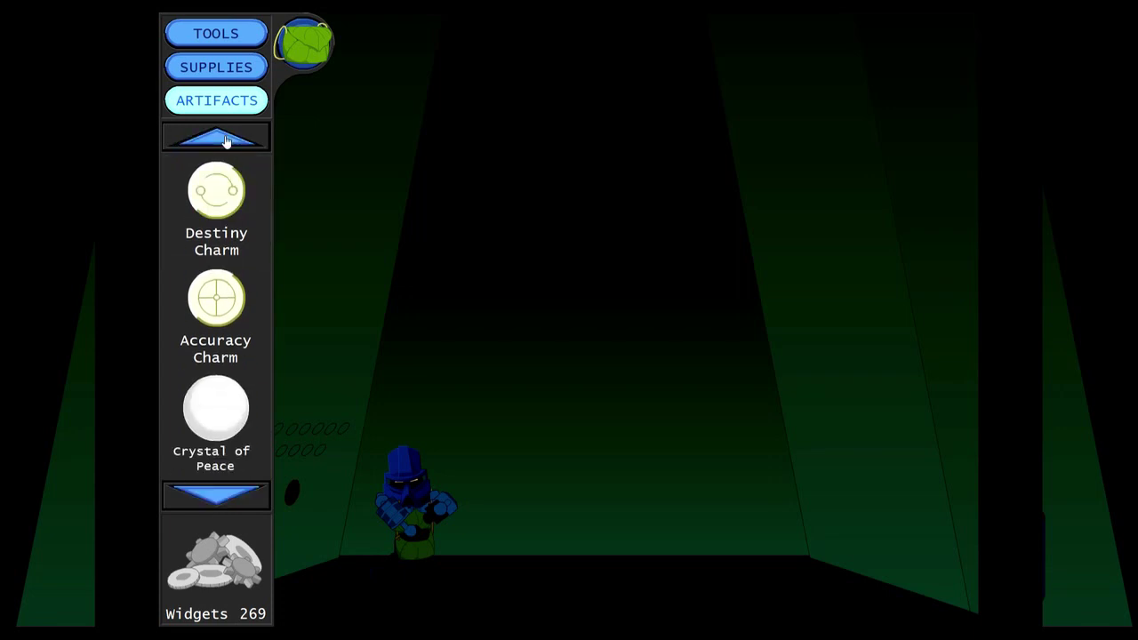
pyautogui.click(229, 139)
pyautogui.click(229, 140)
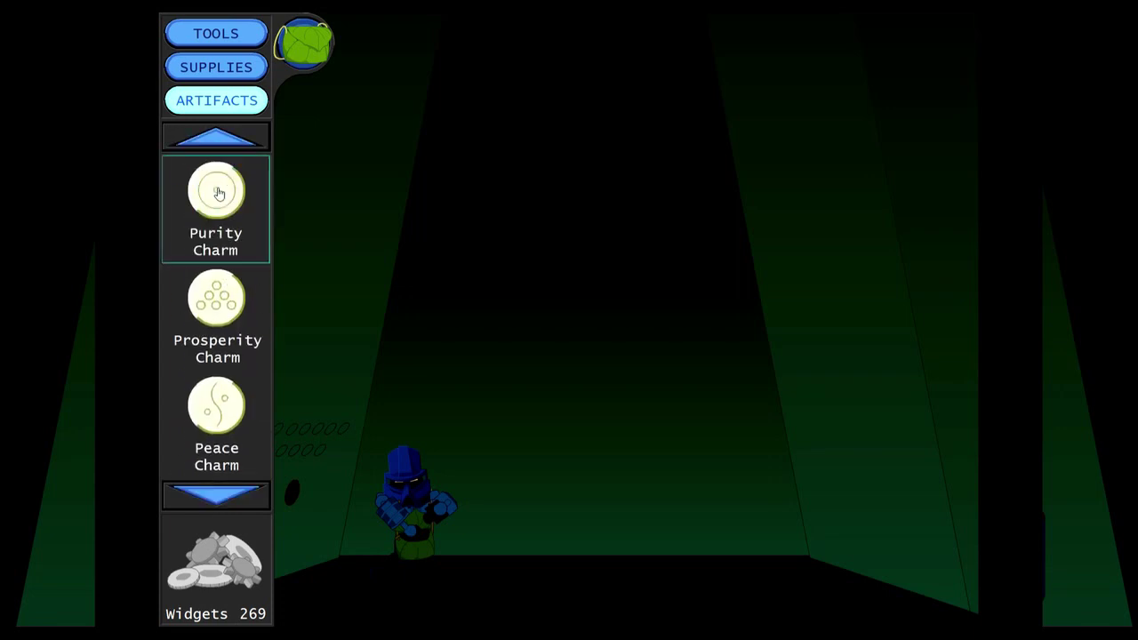
pyautogui.click(262, 483)
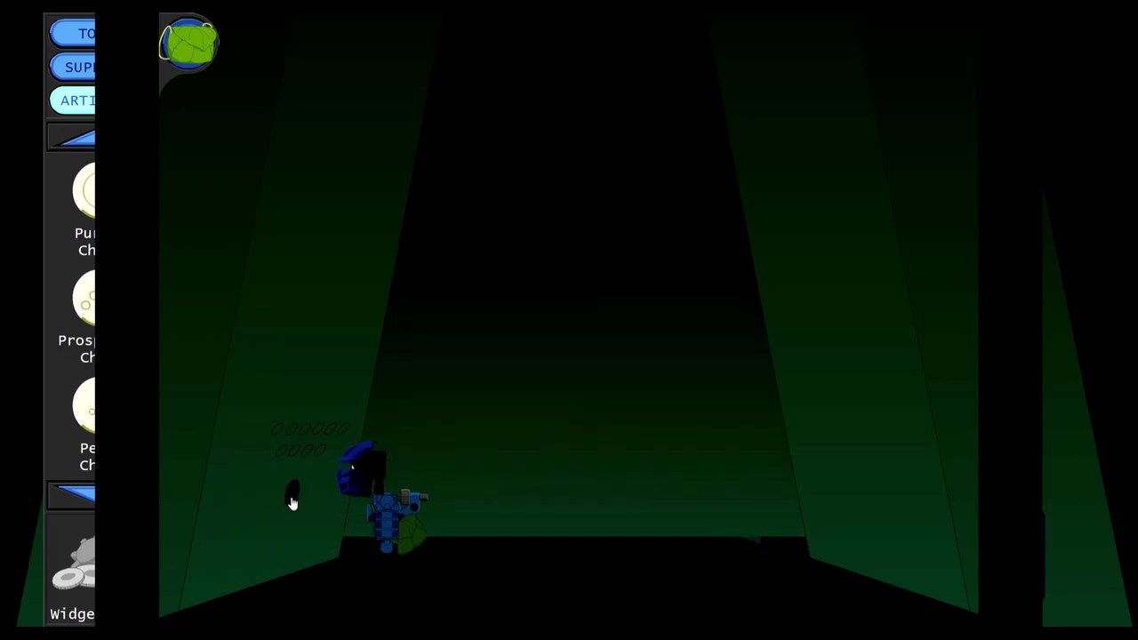
pyautogui.click(569, 461)
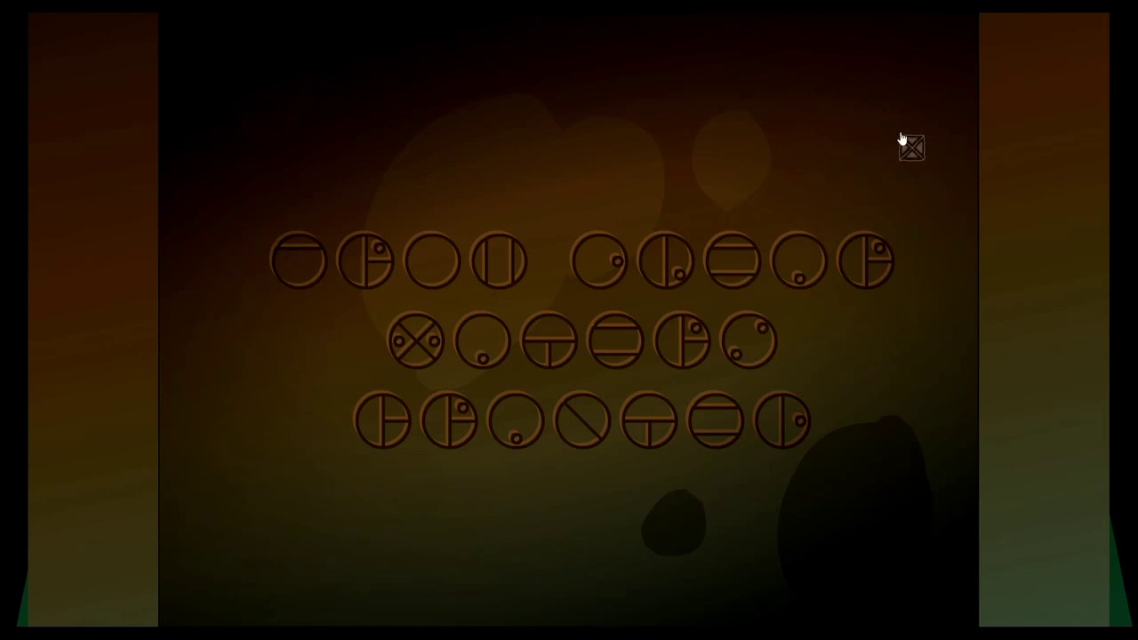
# Dismiss the glyph inscription, check the charm list, and walk through the lit doorway.
pyautogui.click(911, 148)
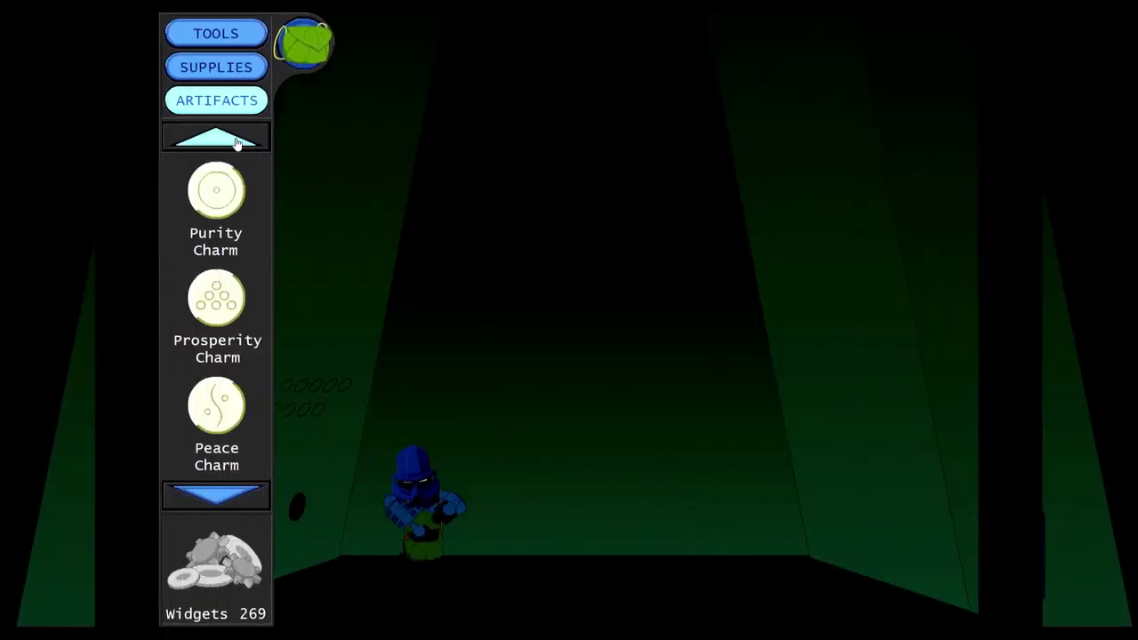
pyautogui.click(224, 500)
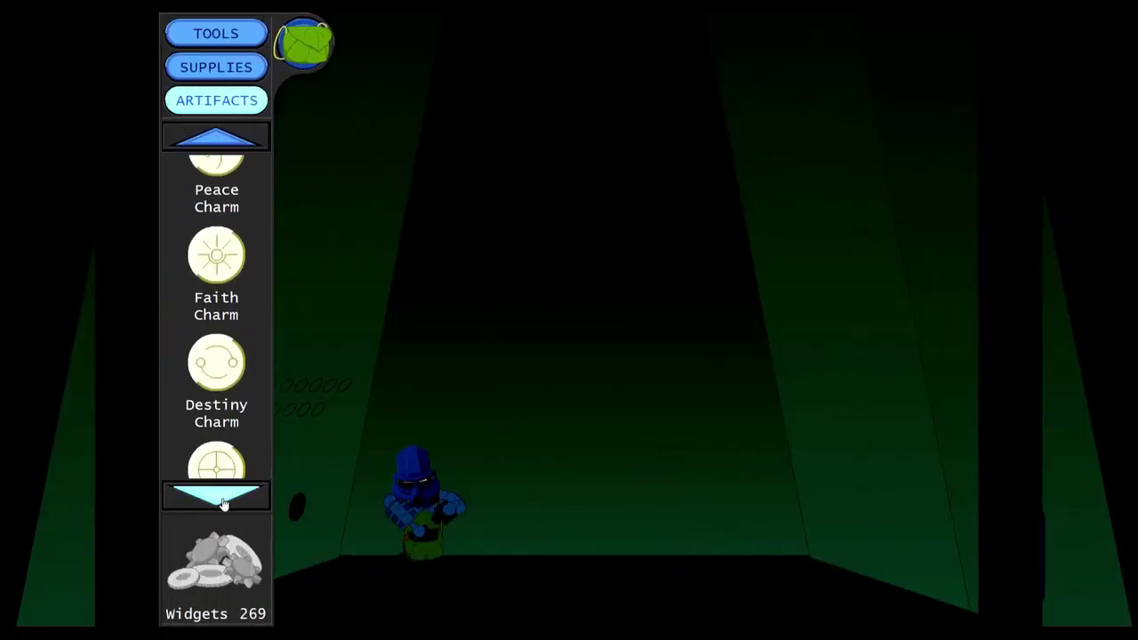
pyautogui.click(224, 142)
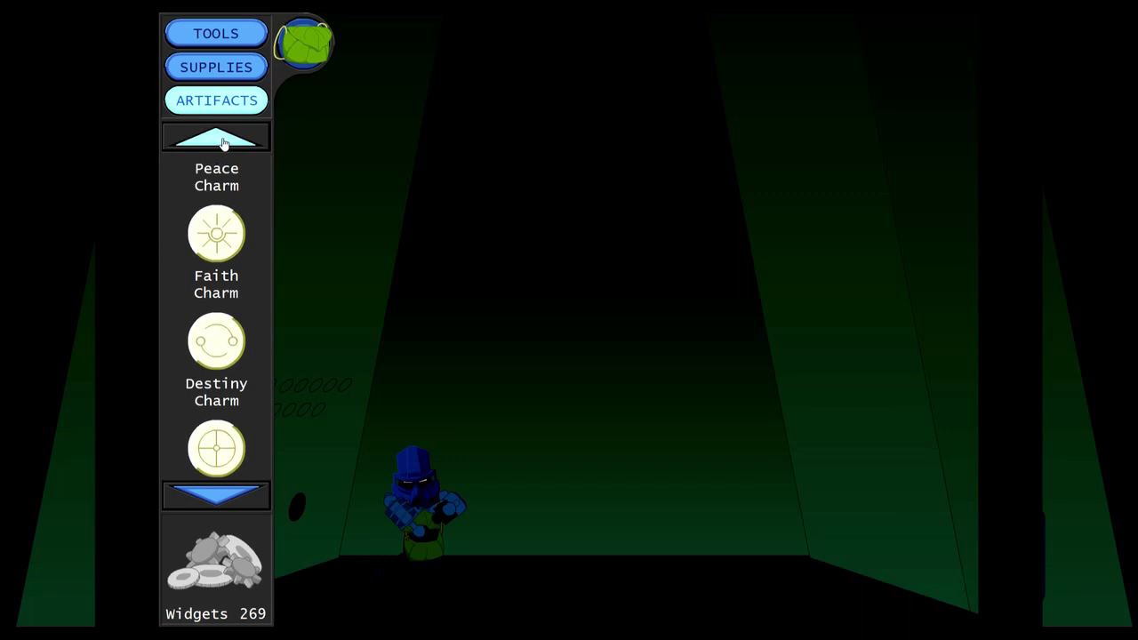
pyautogui.click(224, 143)
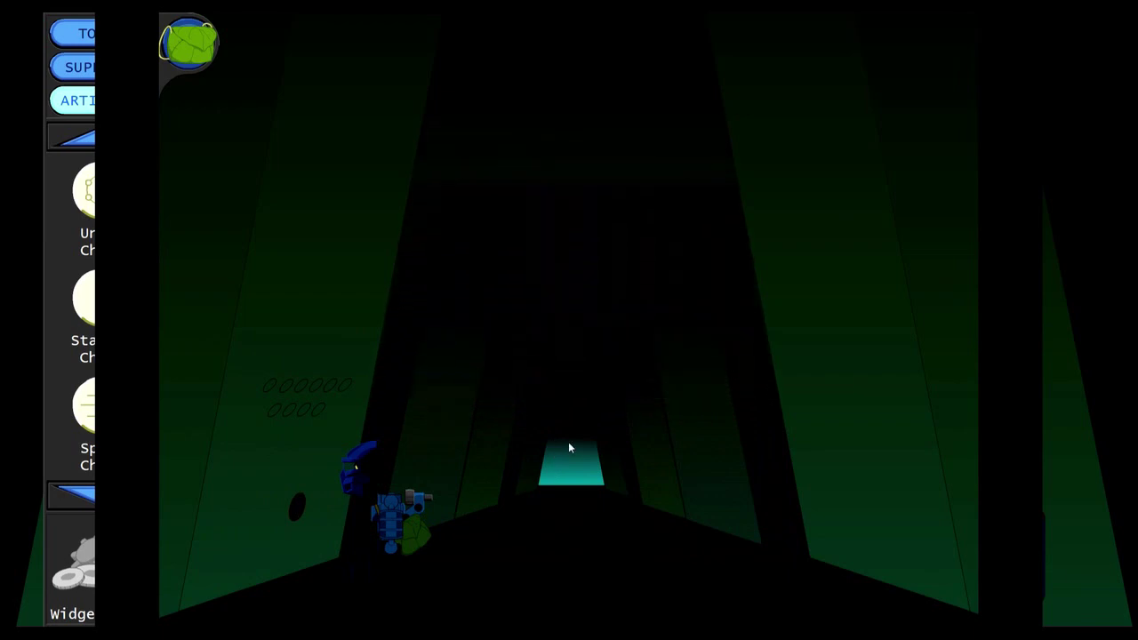
pyautogui.click(570, 470)
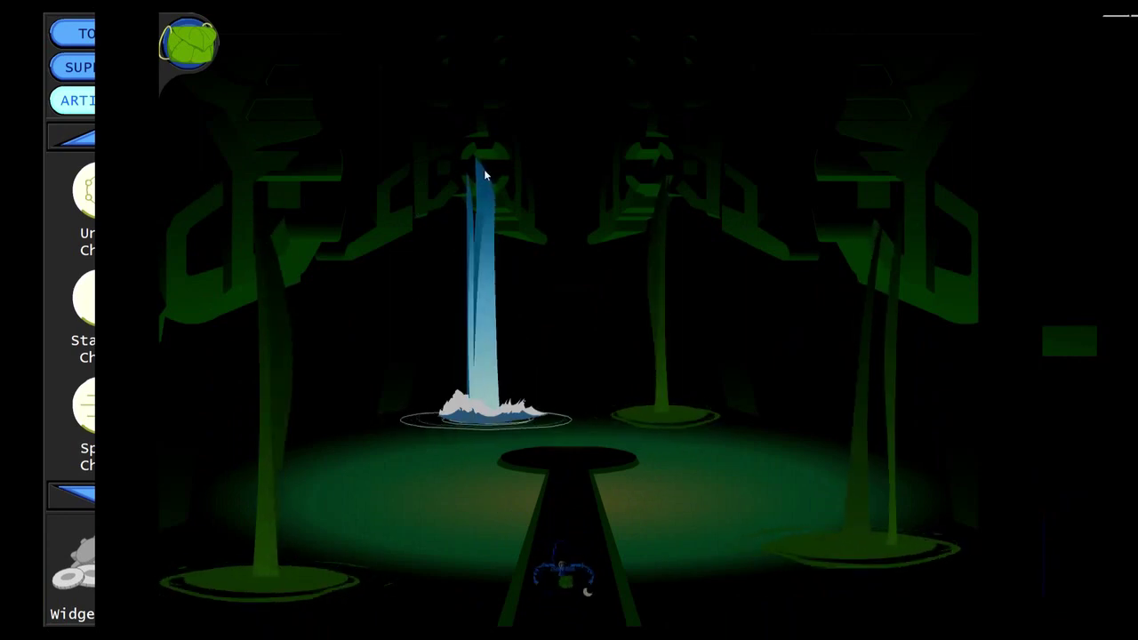
# In the valve room, turn the wheels in order: first, third, first, second, fourth.
pyautogui.click(577, 589)
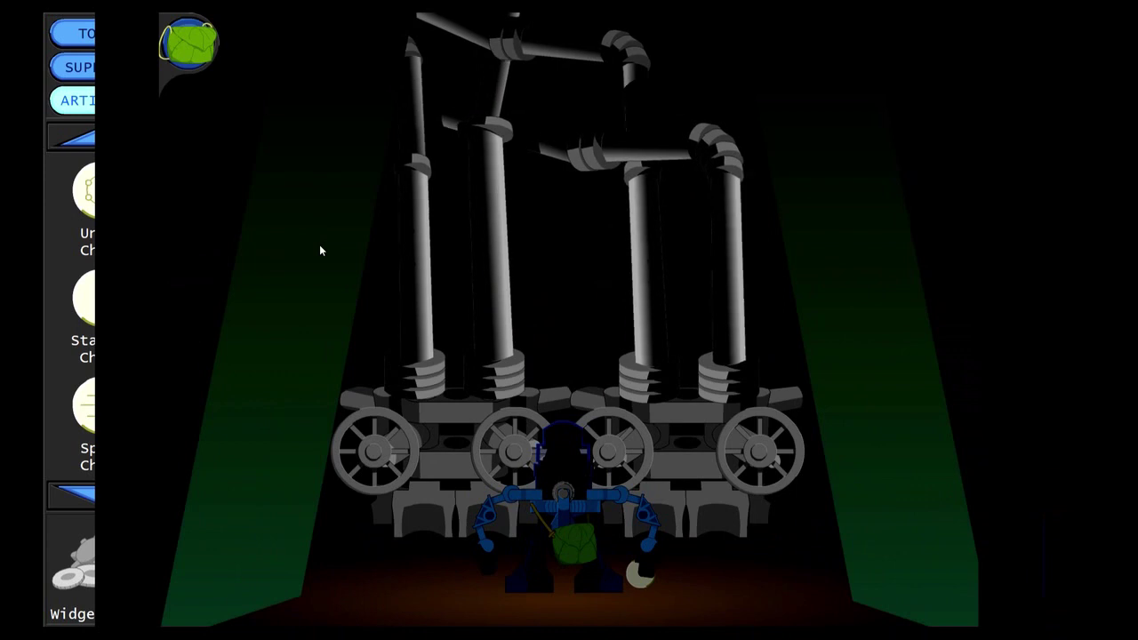
pyautogui.click(380, 448)
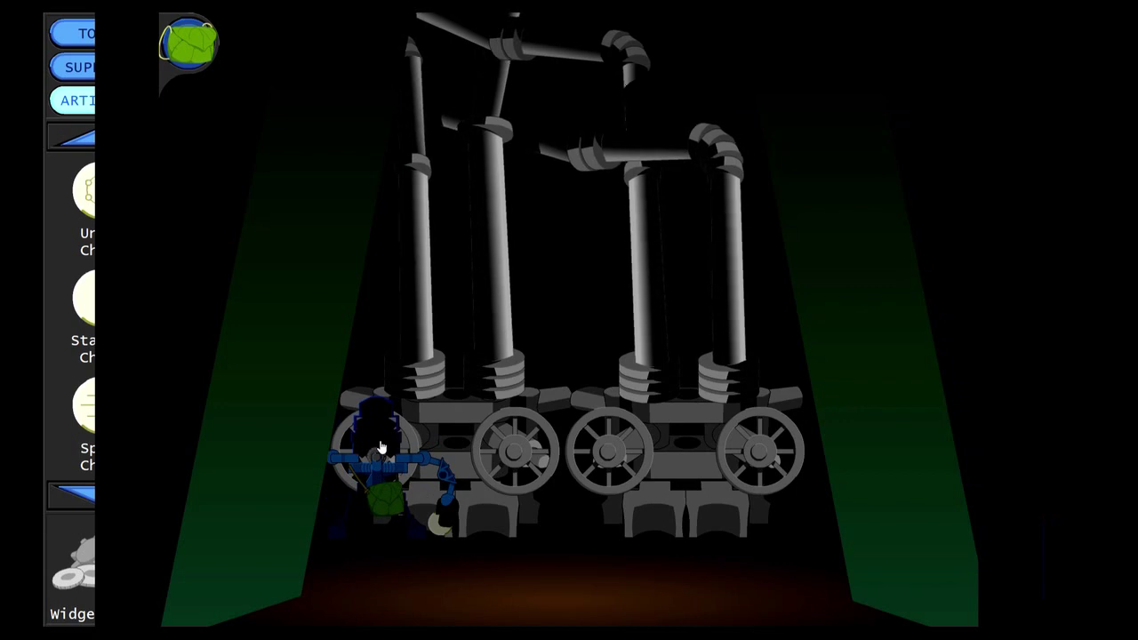
pyautogui.click(611, 453)
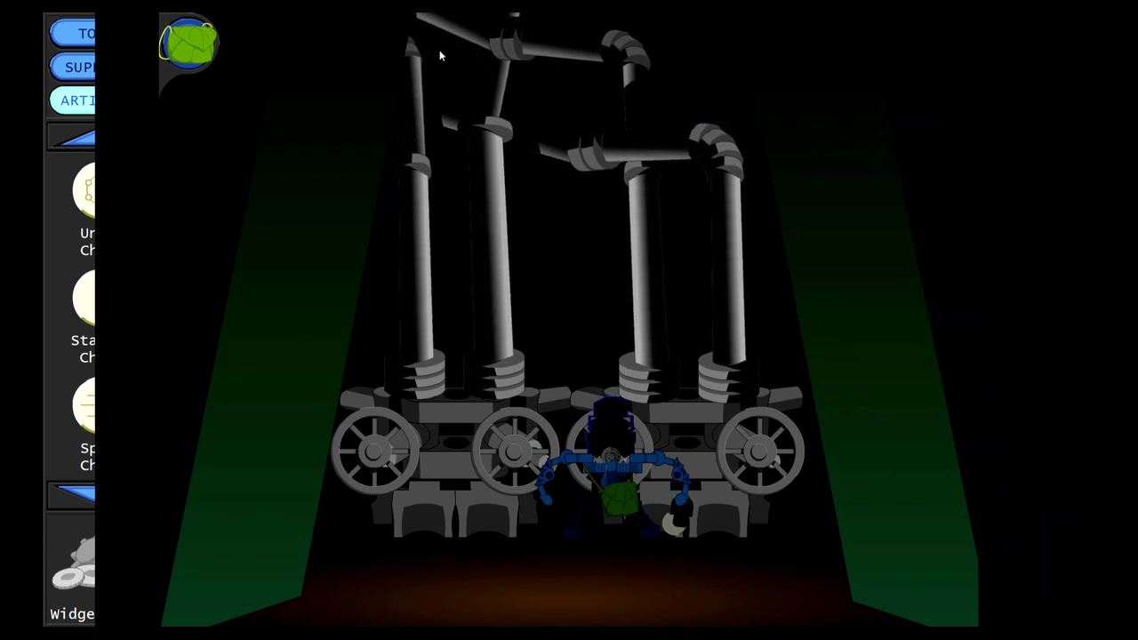
pyautogui.click(397, 471)
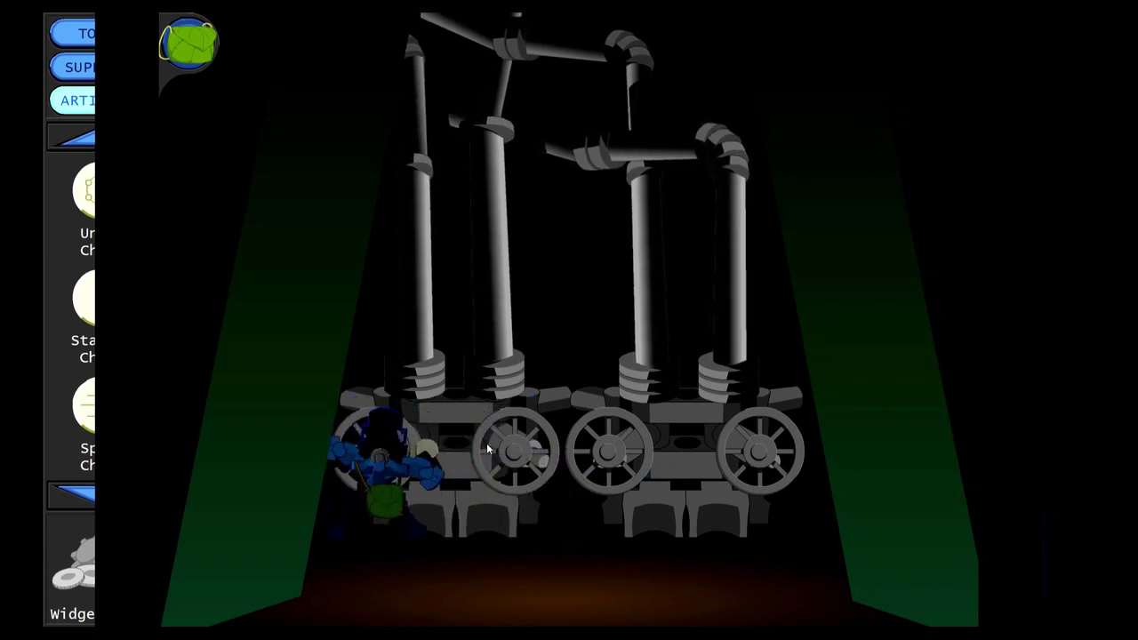
pyautogui.click(487, 449)
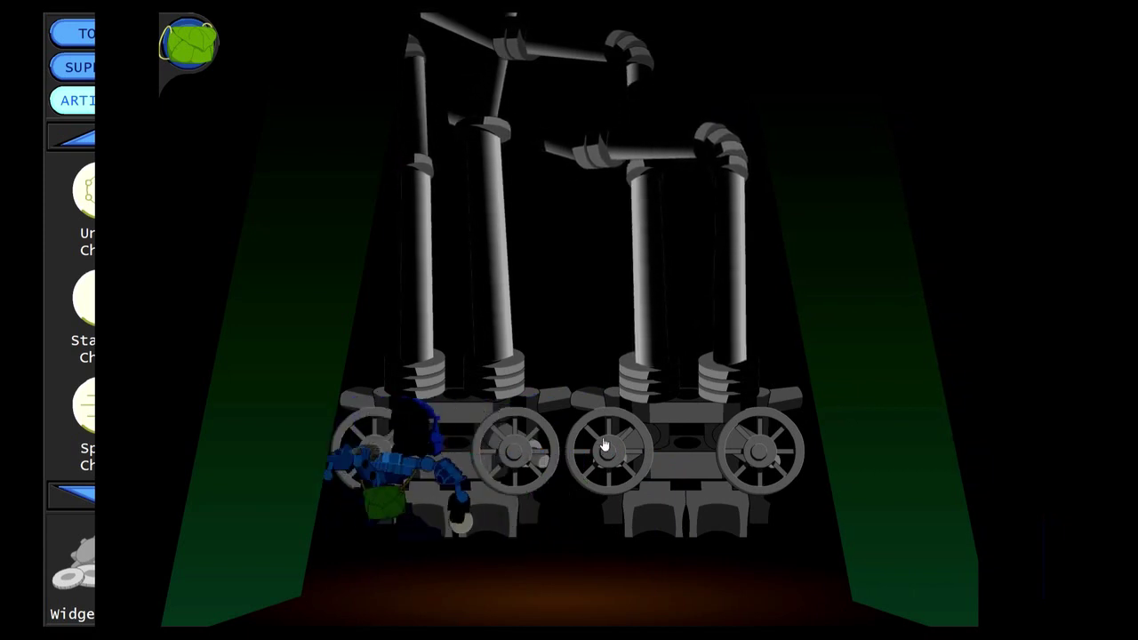
pyautogui.click(755, 455)
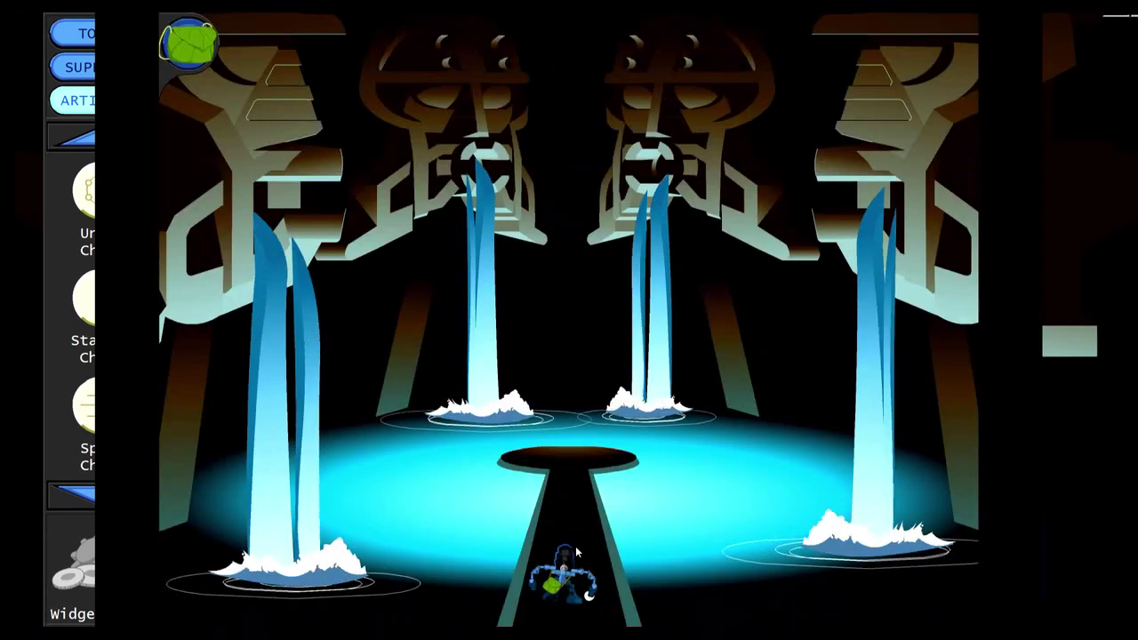
# Take the glowing orb from the central platform, confirm the crystal in inventory, and leave.
pyautogui.click(576, 457)
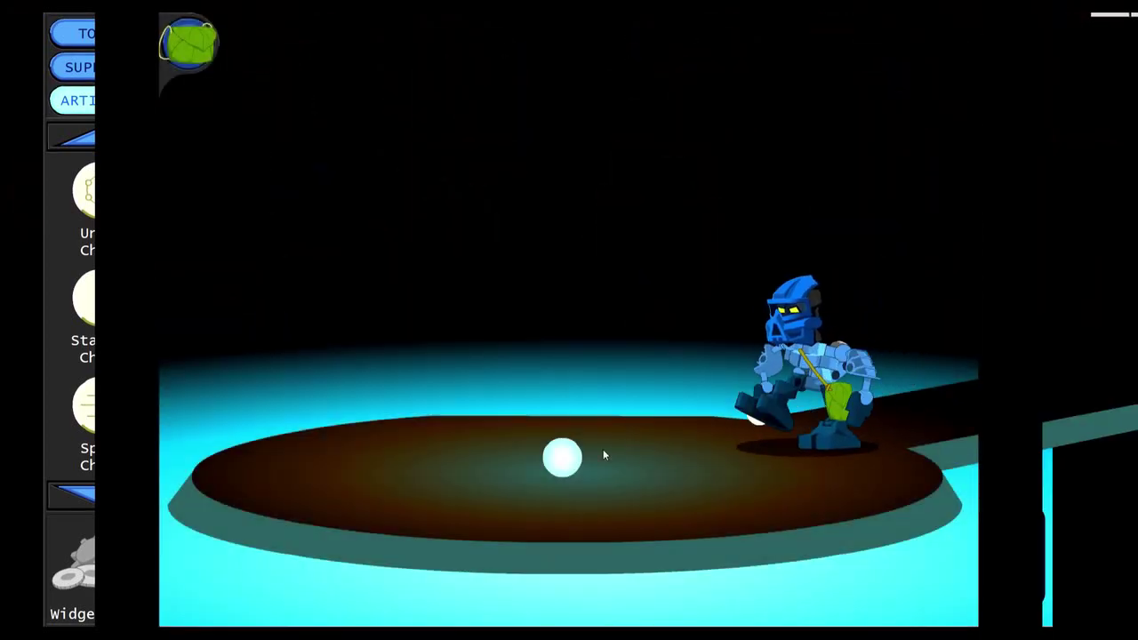
pyautogui.click(573, 464)
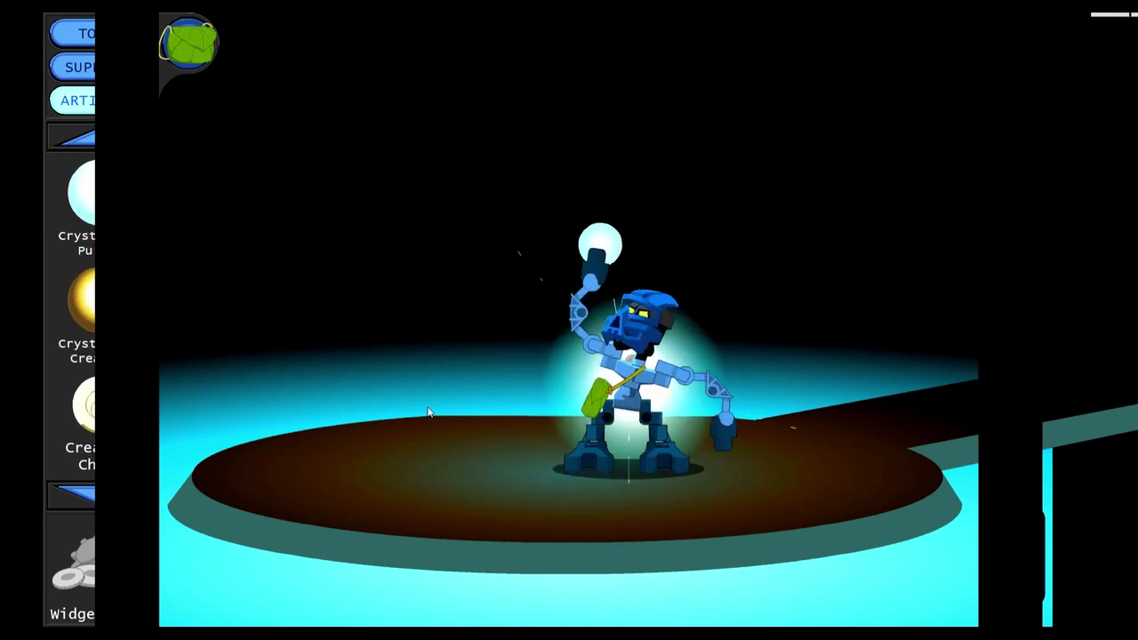
pyautogui.click(177, 56)
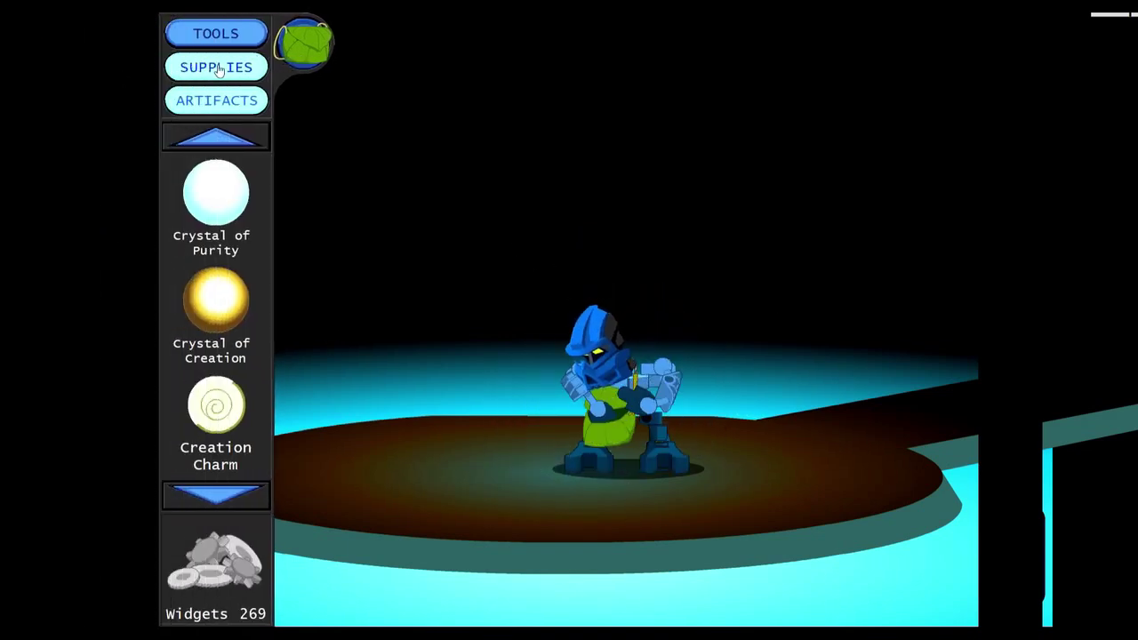
pyautogui.click(311, 50)
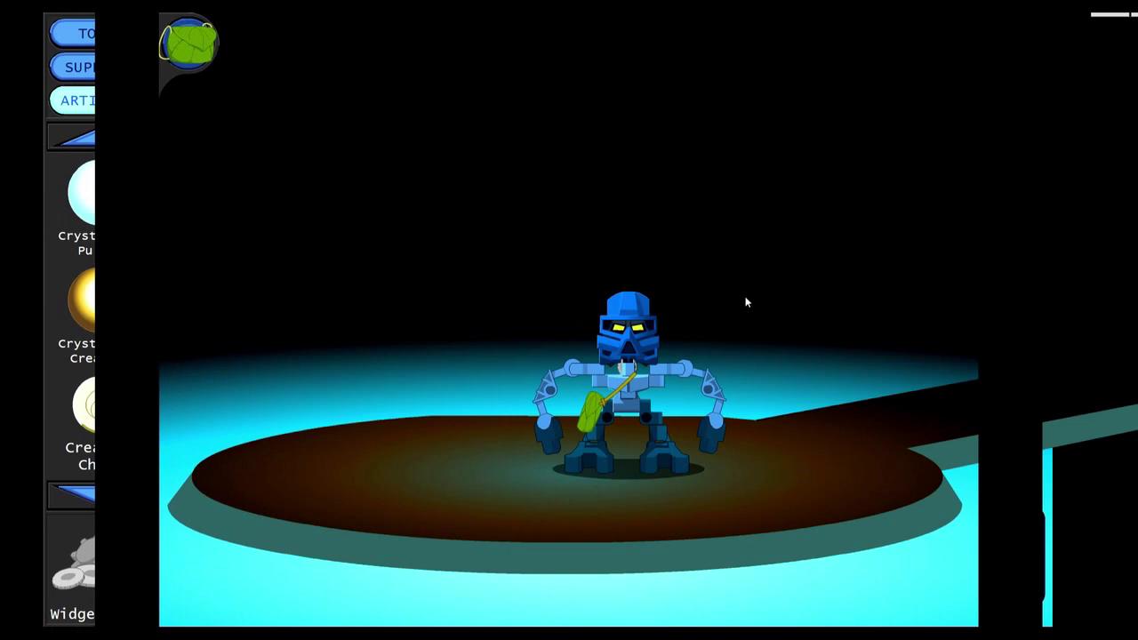
pyautogui.click(946, 380)
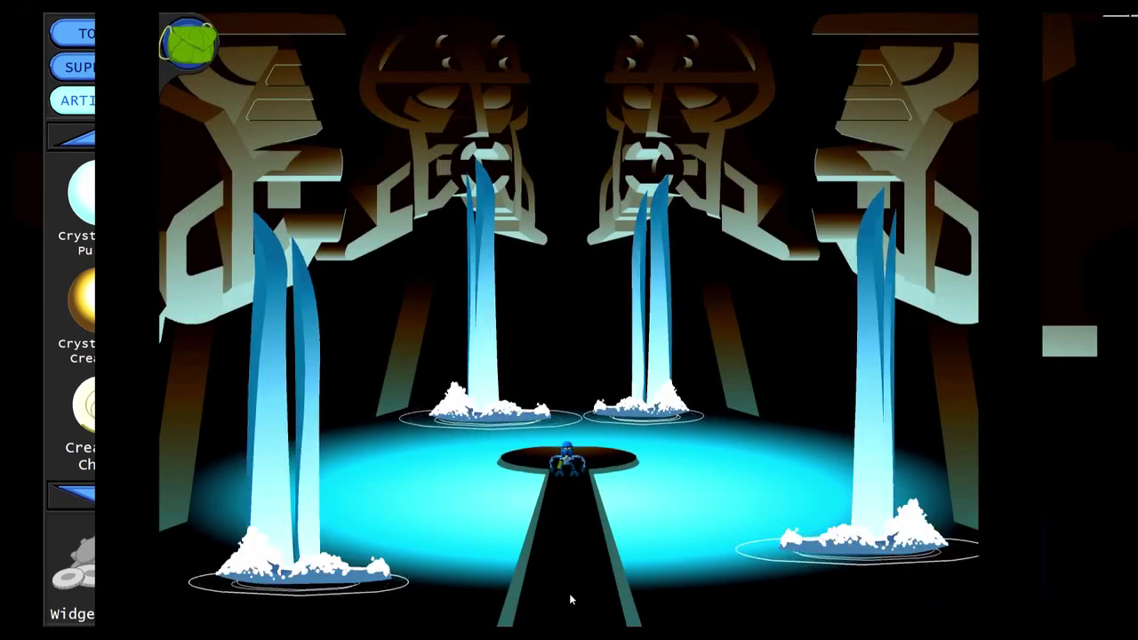
# Walk down the path to Pelagia's boat and agree to head back to port.
pyautogui.click(569, 593)
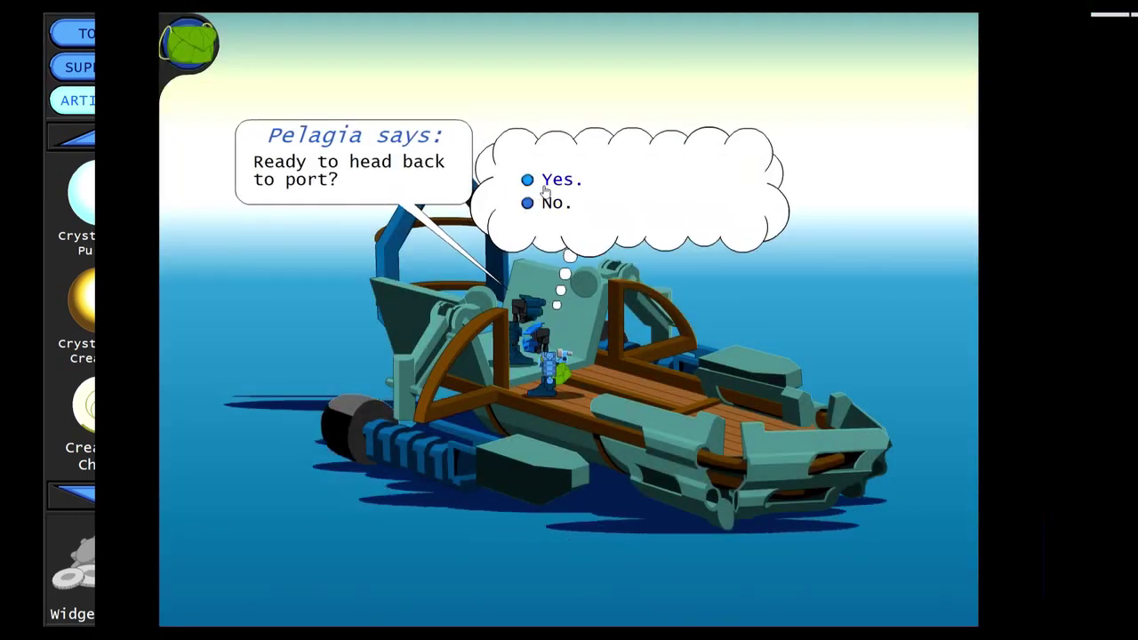
pyautogui.click(561, 183)
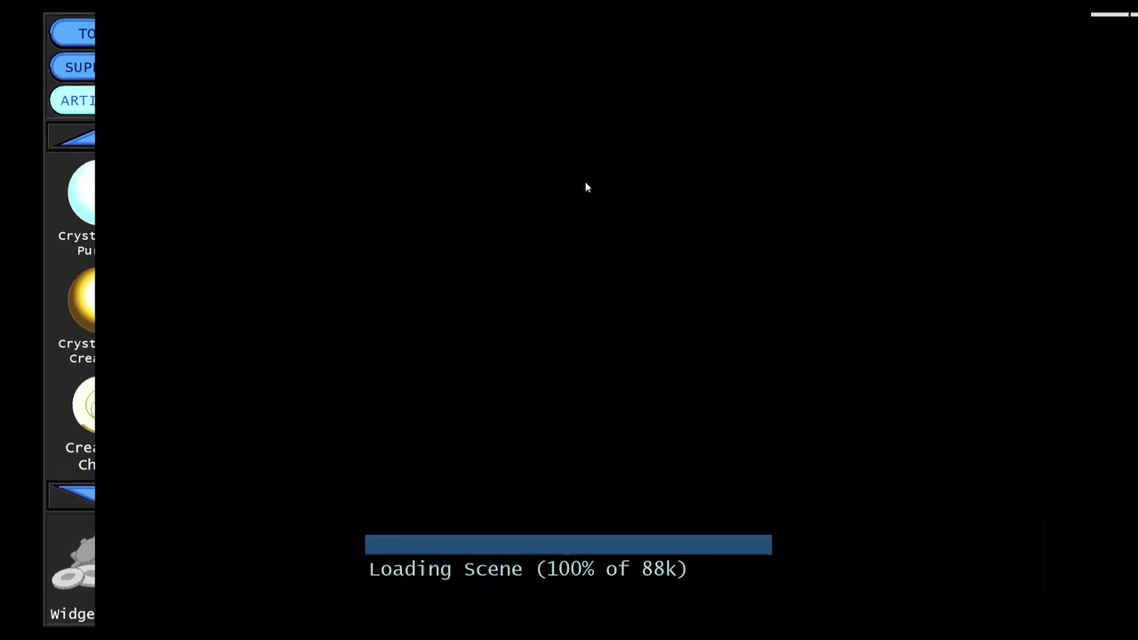